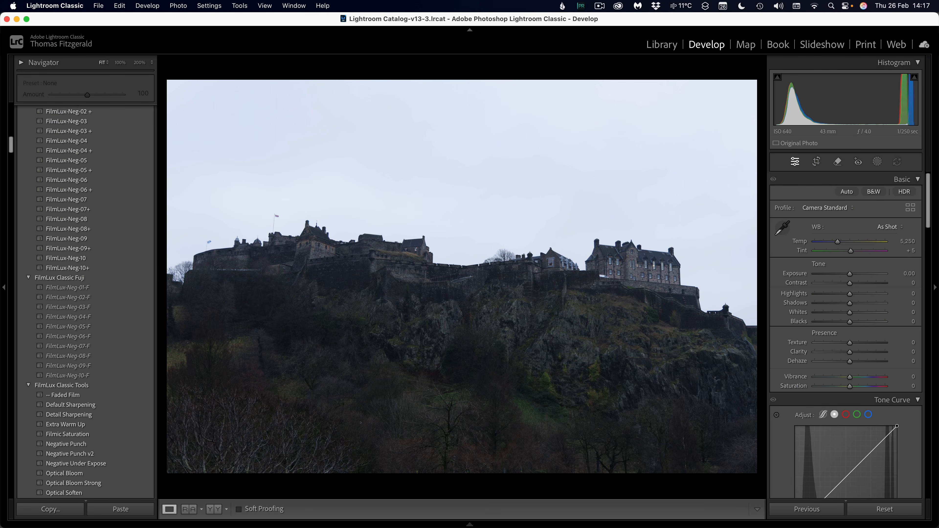
Collapse the presets panel to give the photo more room.
left_click(3, 288)
left_click(502, 263)
left_click(502, 264)
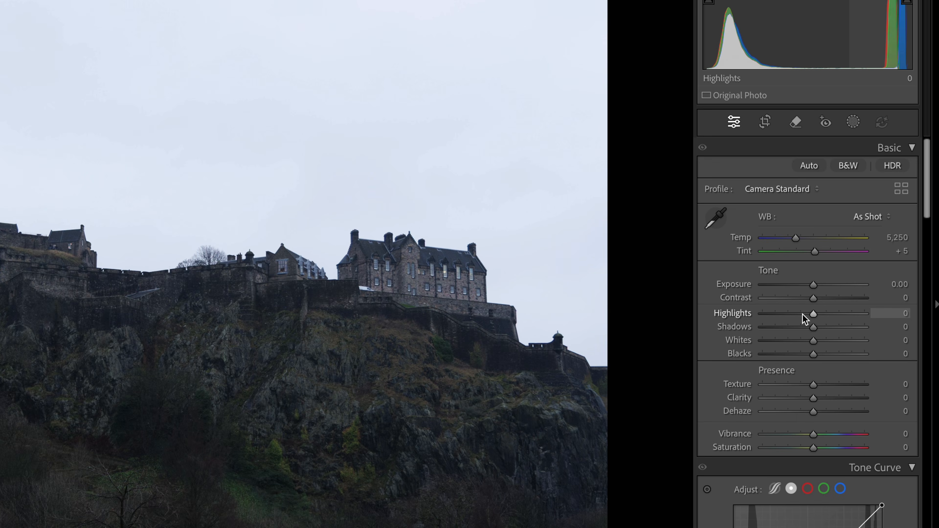
Try Highlights −89, Shadows +36, Contrast +47 and Clarity +75 on the whole photo, and reset all its edits.
left_click_drag(802, 314, 831, 326)
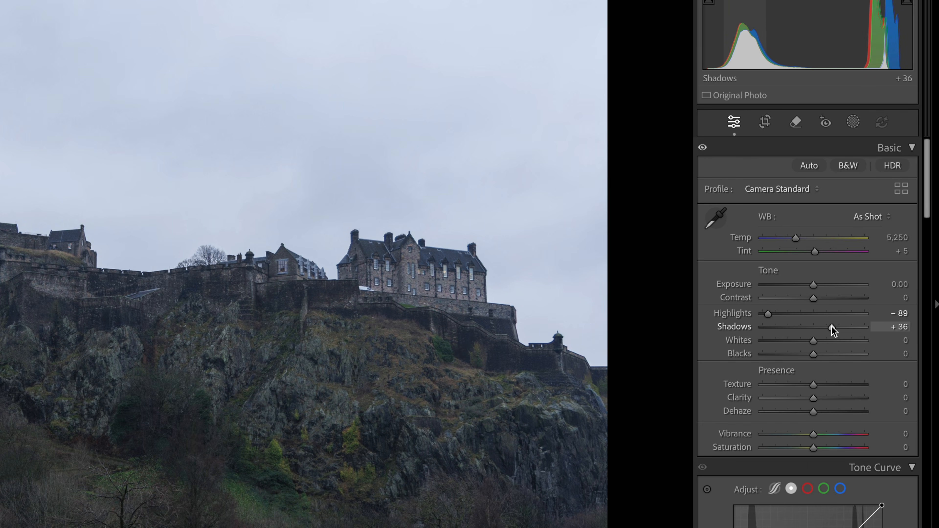
left_click_drag(822, 399, 828, 398)
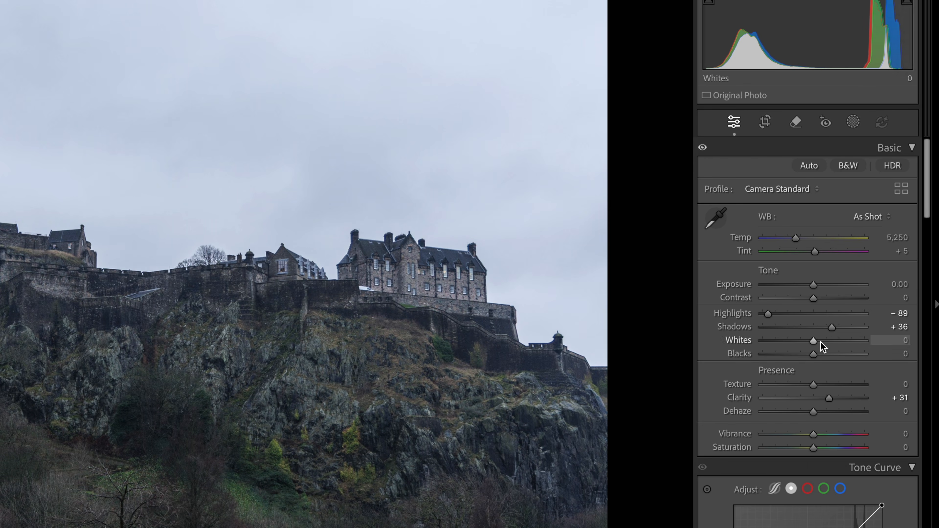
left_click_drag(823, 298, 838, 296)
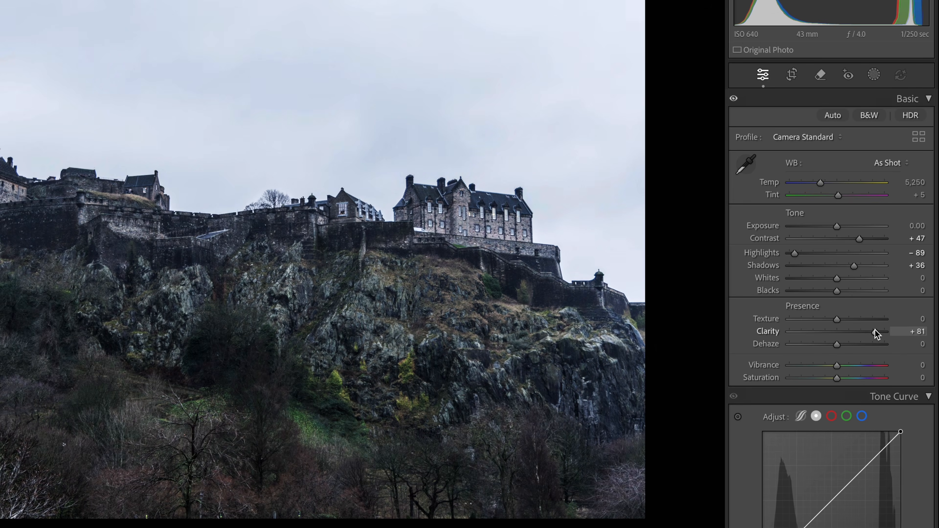
left_click_drag(874, 329, 872, 329)
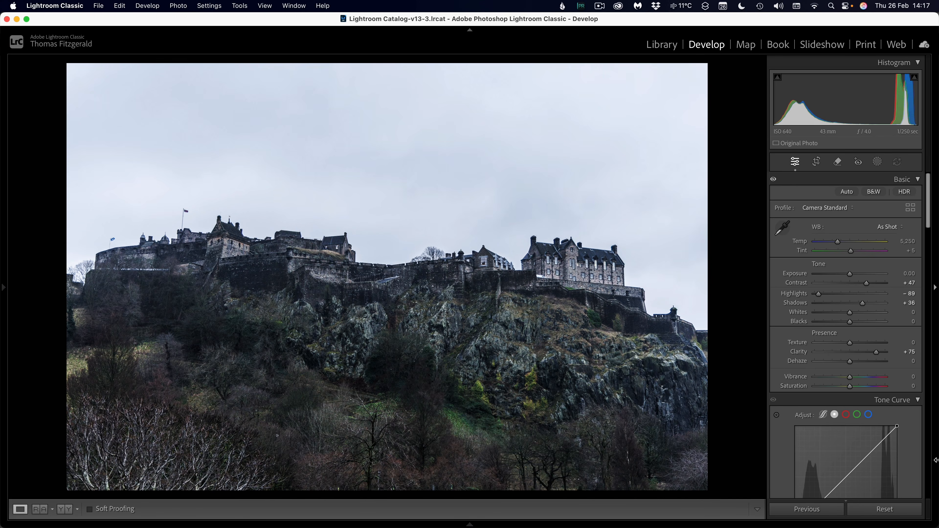
left_click(898, 509)
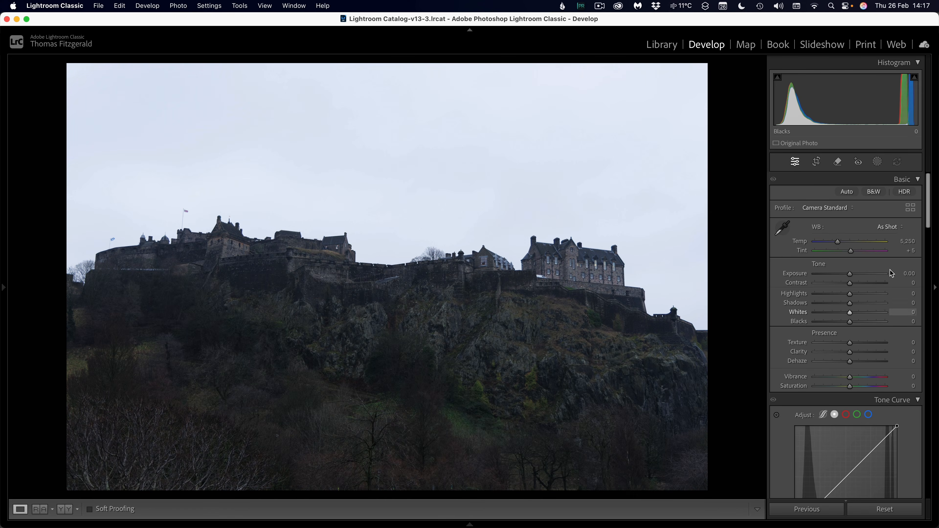
Create a Sky mask and set its Exposure to −0.50.
left_click(878, 163)
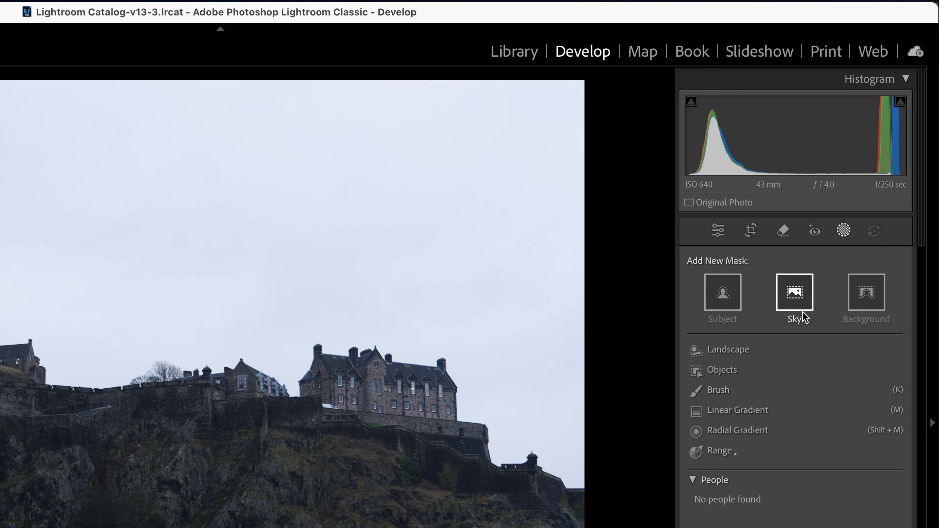
left_click(800, 311)
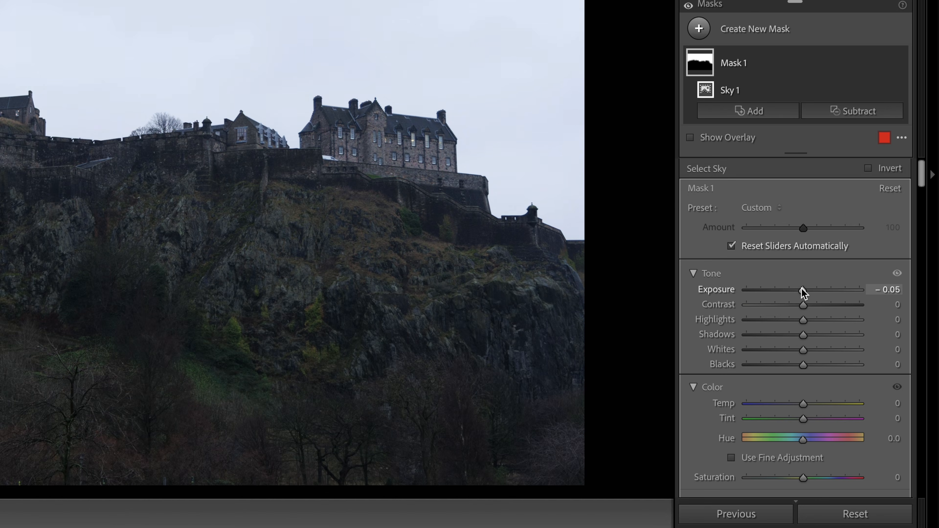
left_click_drag(801, 518, 796, 518)
left_click_drag(797, 287, 795, 286)
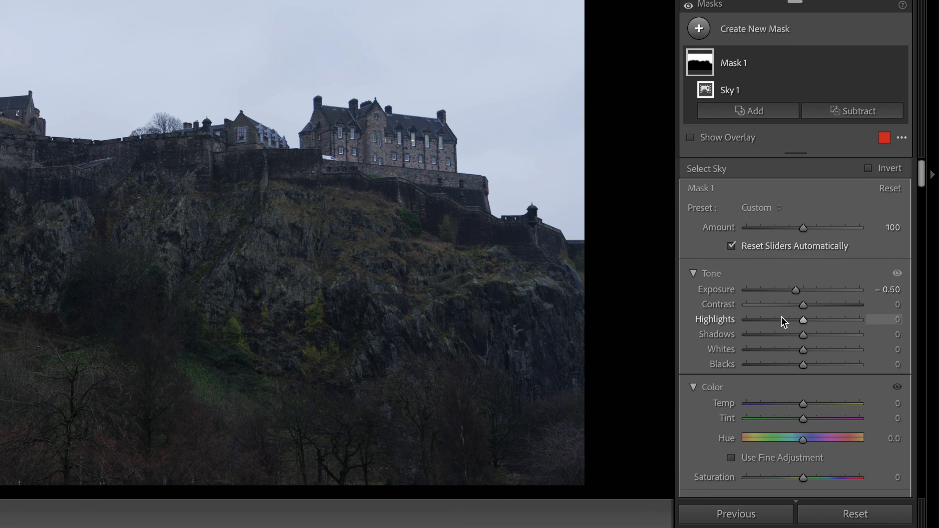
Pull down the middle of the sky mask's tone curve to Input 139, Output 117.
scroll(781, 316, "down", 10)
scroll(783, 318, "down", 5)
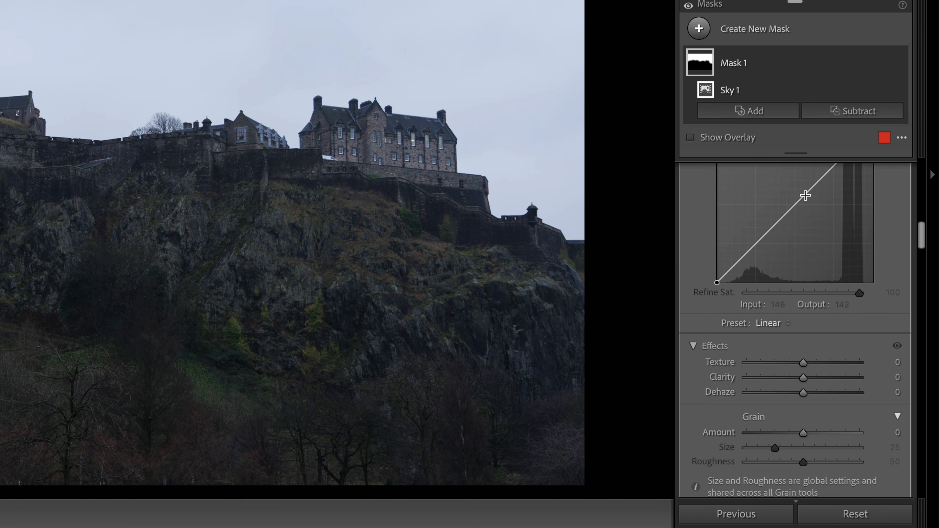
left_click_drag(795, 204, 802, 212)
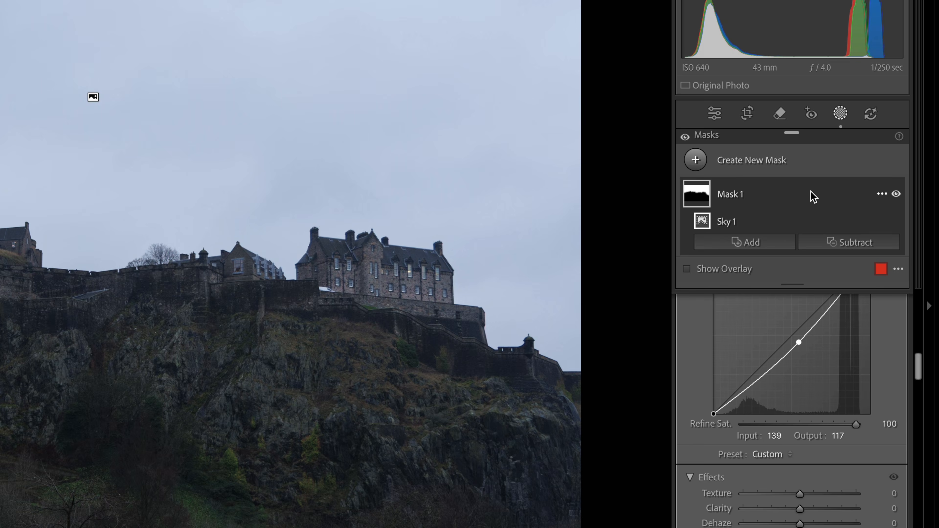
Duplicate and invert the sky mask, and set the inverted mask's Exposure to 0.30 and Contrast to 13.
right_click(856, 212)
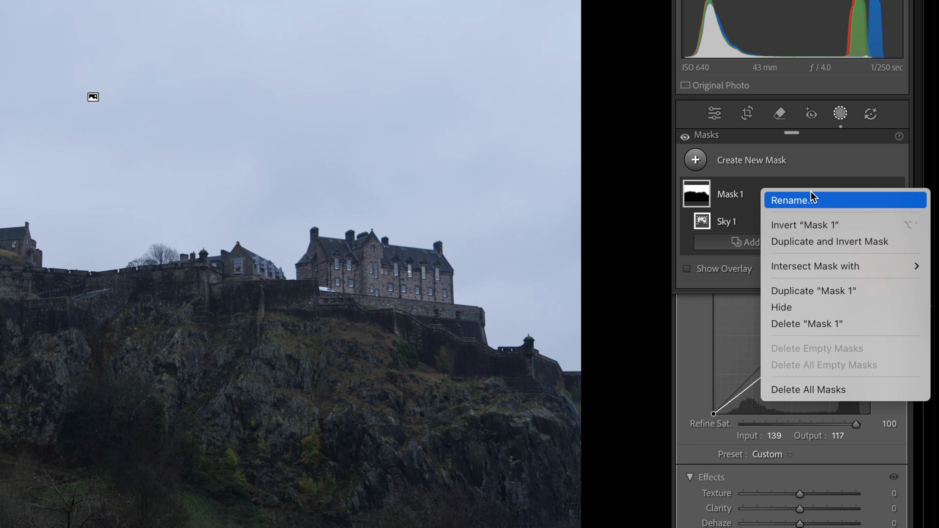
left_click(826, 242)
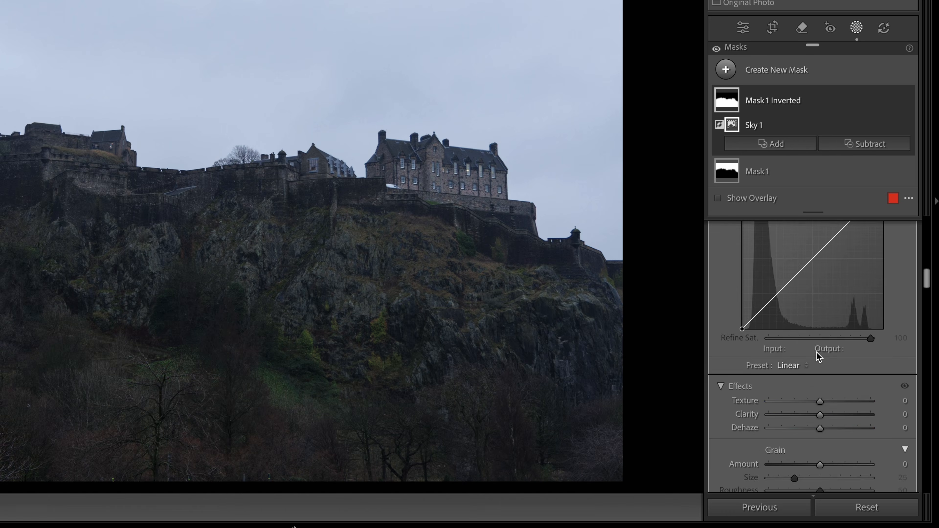
scroll(796, 465, "up", 10)
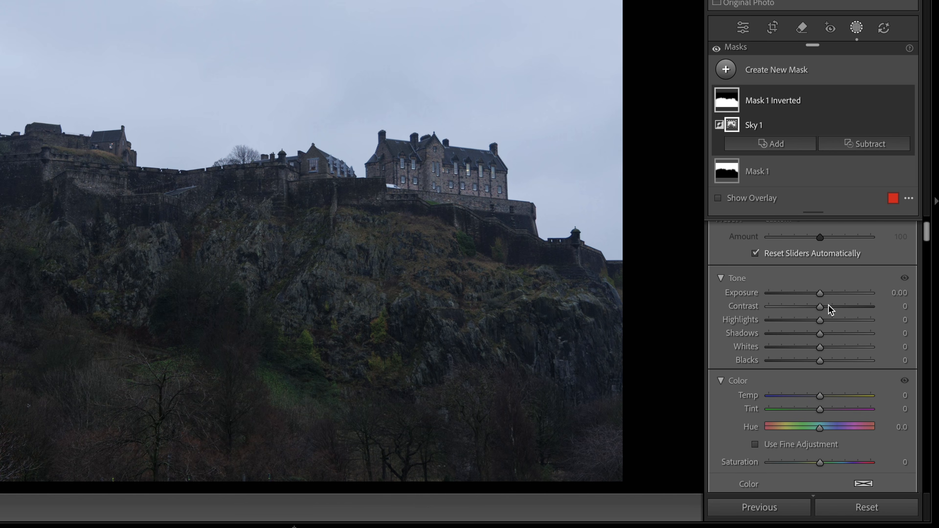
left_click_drag(819, 293, 823, 293)
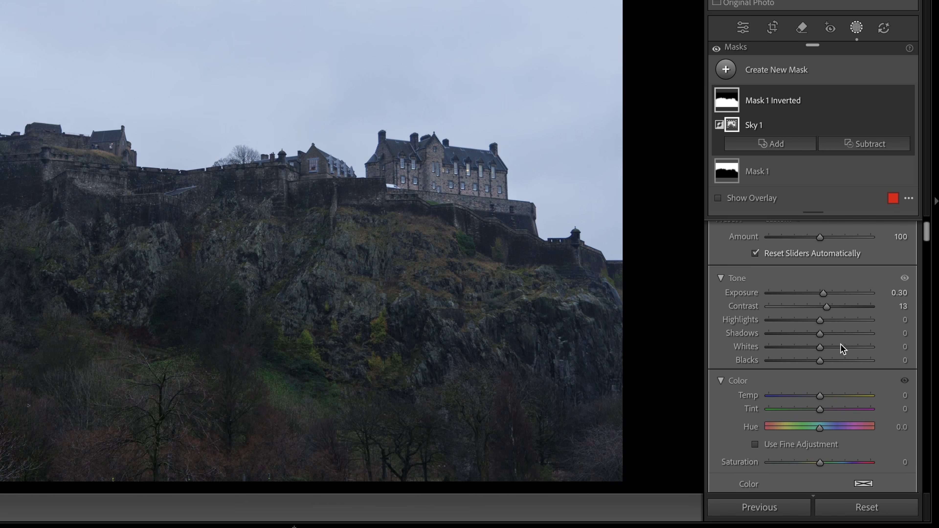
Set the inverted mask's Clarity and Dehaze to 14 each, and compare the photo before and after the edits.
scroll(840, 343, "down", 10)
scroll(840, 343, "down", 5)
left_click_drag(827, 344, 829, 345)
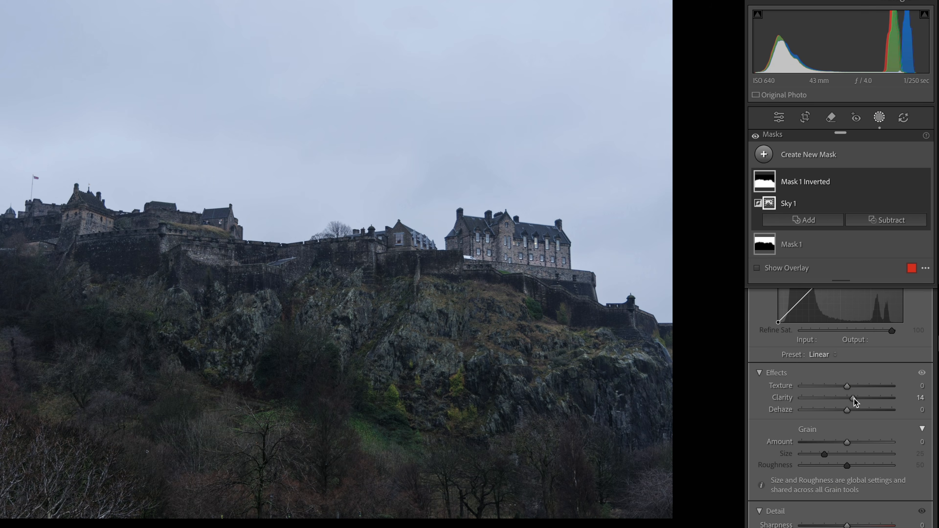
left_click_drag(849, 409, 852, 410)
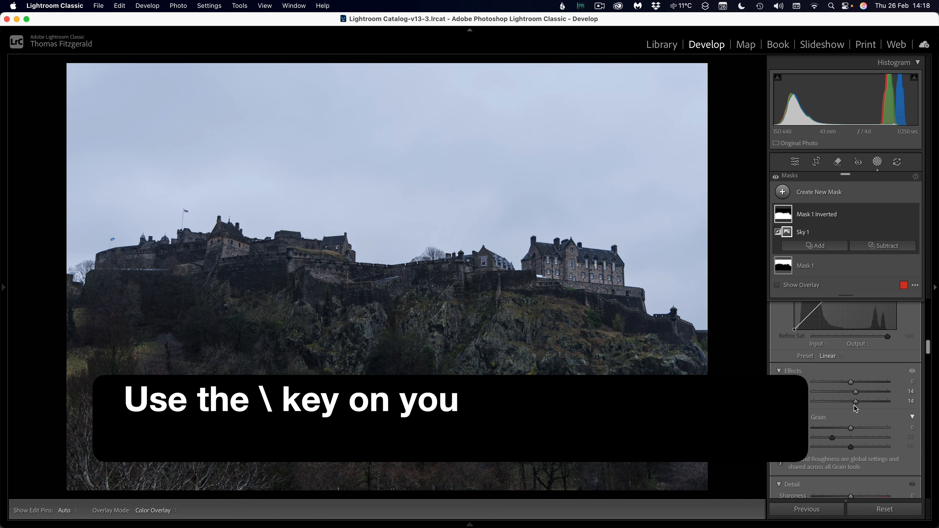
key("backslash")
key("backslash")
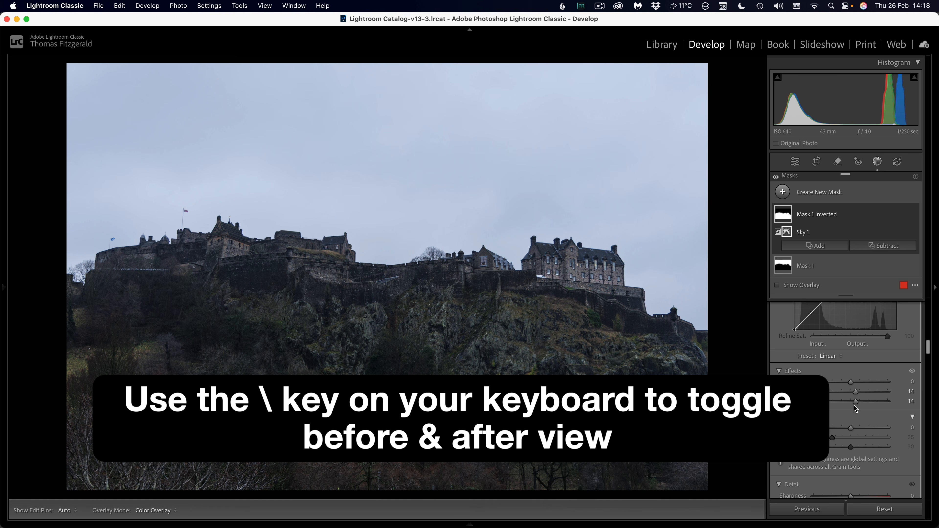
For the whole photo, set Temp to 5,620, Highlights to −22 and Shadows to +12, and slightly raise Clarity and Vibrance.
left_click(799, 163)
scroll(798, 334, "up", 10)
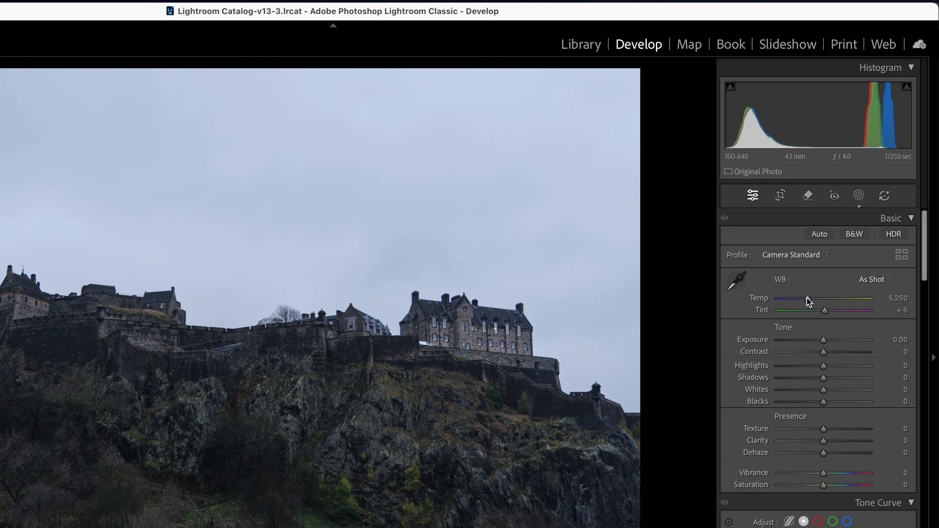
left_click_drag(809, 298, 810, 298)
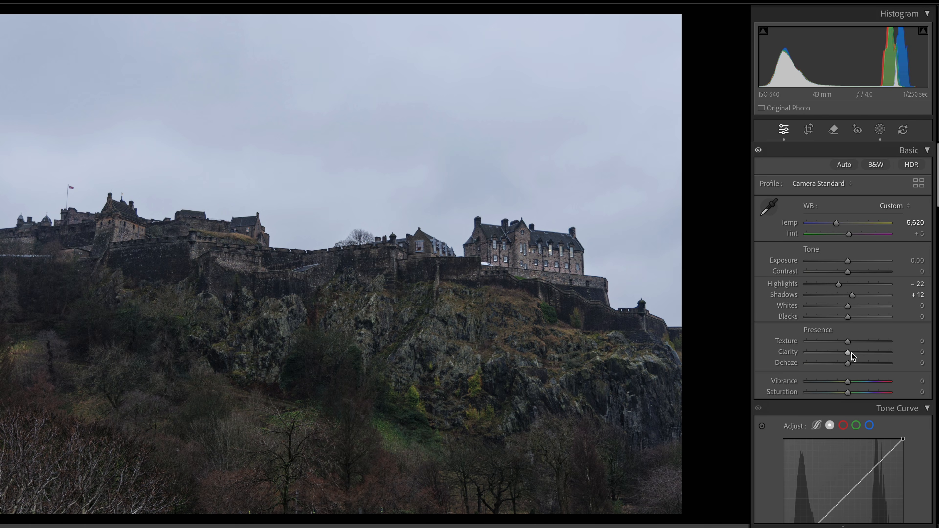
left_click_drag(853, 352, 853, 380)
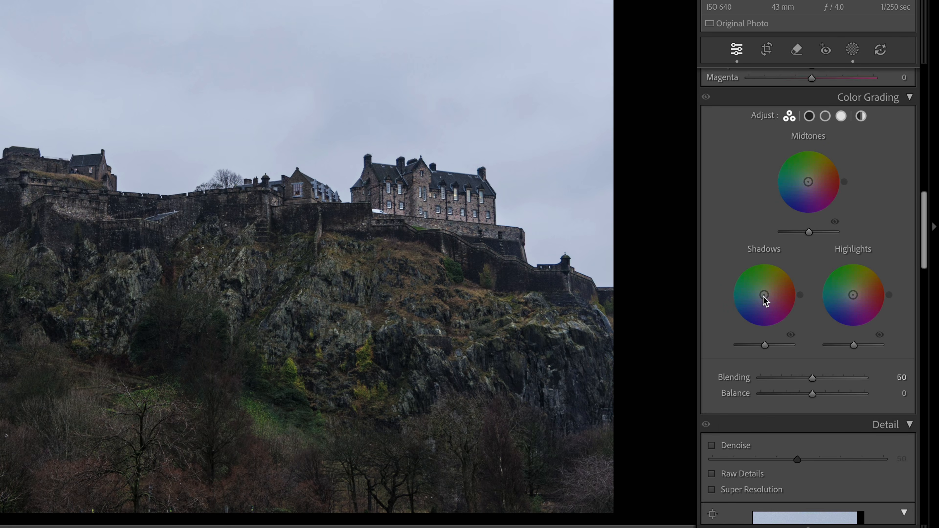
Color grade the shadows toward teal with hue 192 and saturation 7, and the midtones slightly toward orange.
left_click_drag(763, 296, 764, 298)
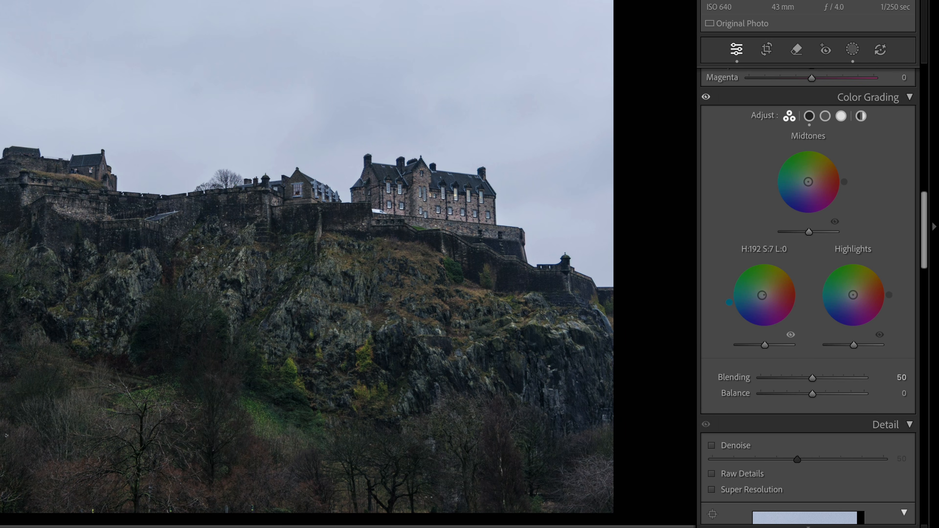
left_click_drag(807, 182, 811, 179)
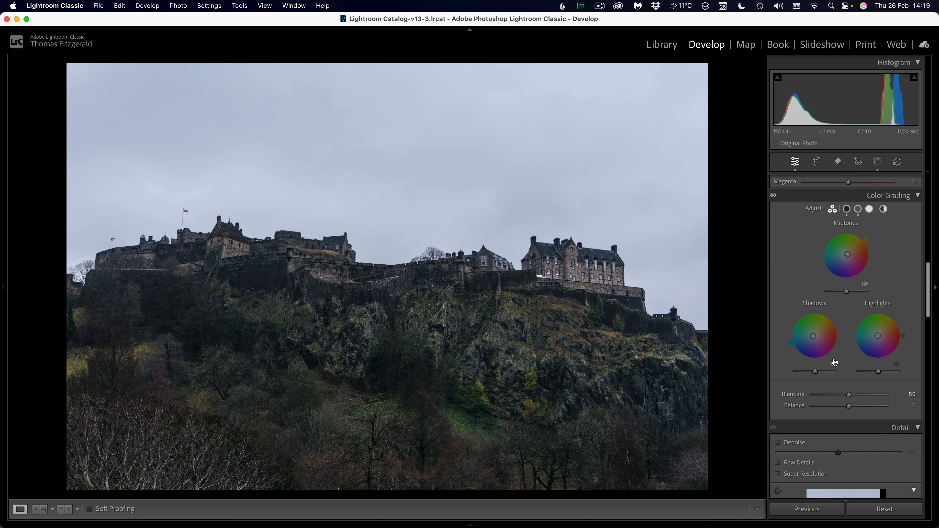
Add a post-crop vignette with Amount −15, Midpoint 29, Roundness −36 and Feather 76.
scroll(834, 362, "down", 10)
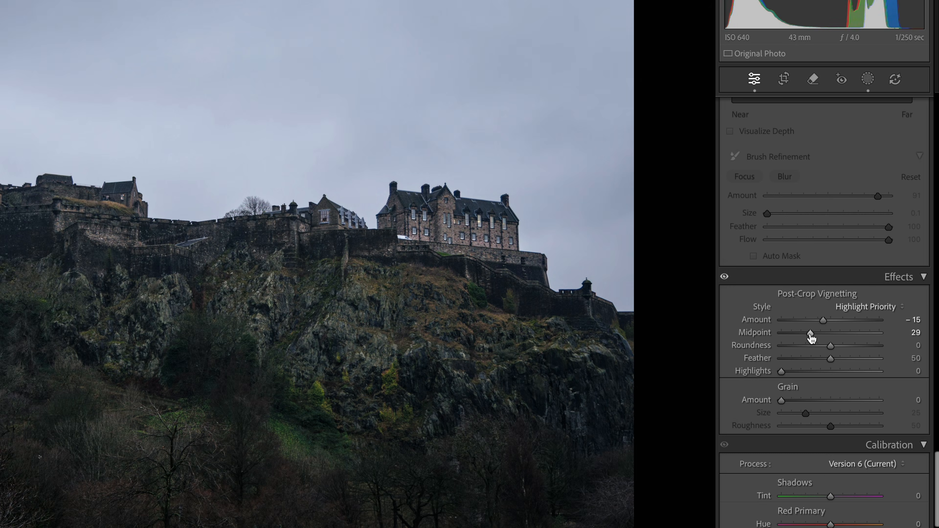
left_click(812, 346)
left_click_drag(836, 362, 856, 361)
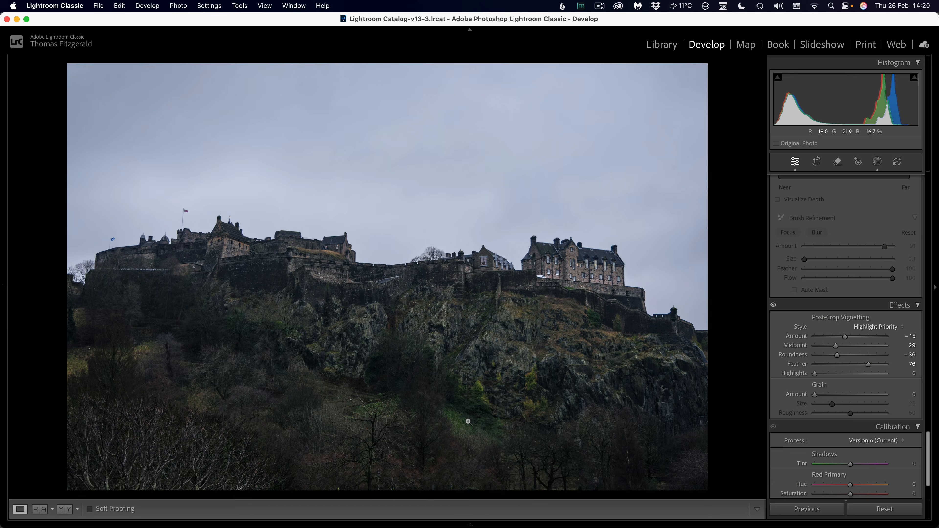
Inspect the foliage on the cliff up close, sample its yellow-green as a Point Color, and set its Sat. Shift to −21.
left_click(468, 421)
left_click_drag(527, 279, 414, 243)
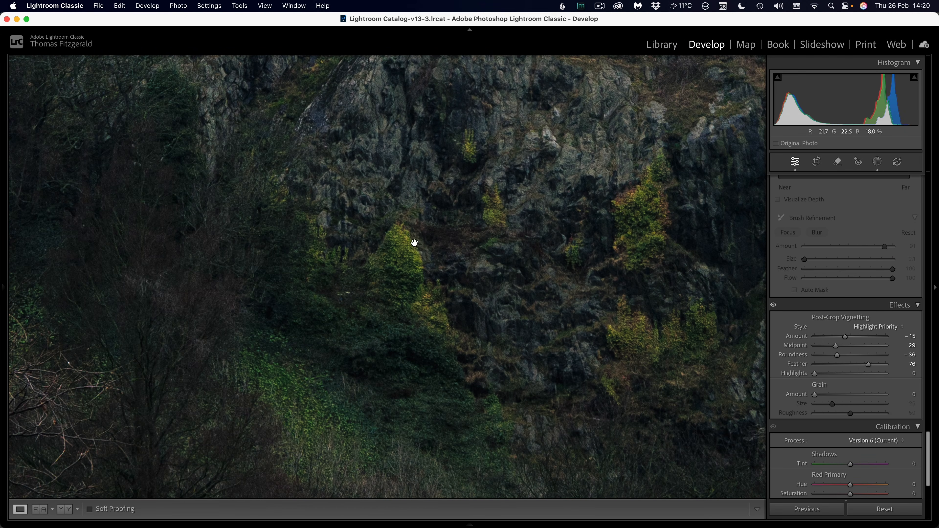
left_click(374, 337)
scroll(865, 205, "up", 5)
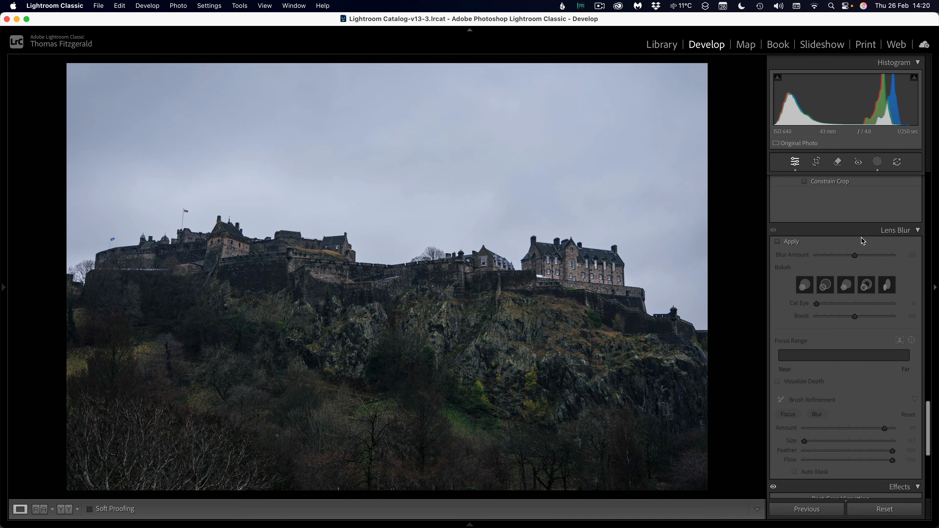
scroll(863, 241, "up", 8)
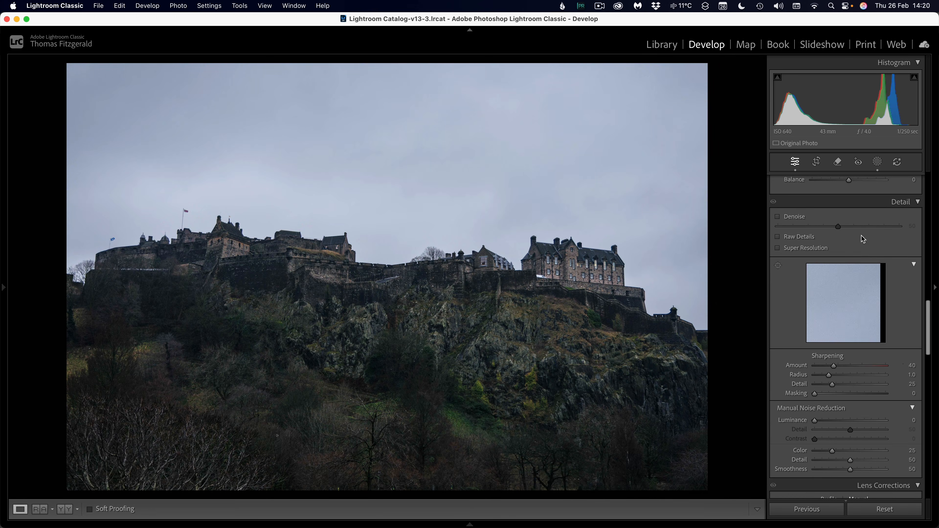
scroll(863, 239, "up", 6)
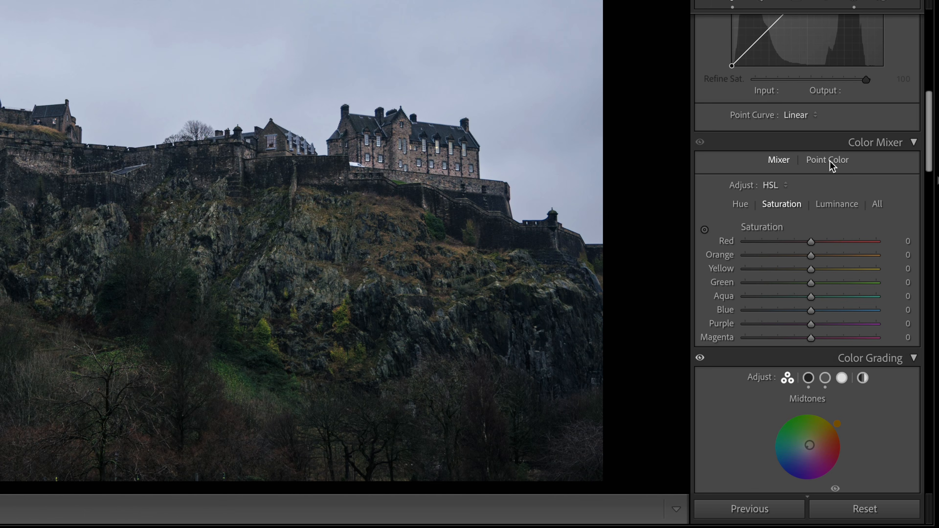
left_click(827, 159)
left_click(714, 189)
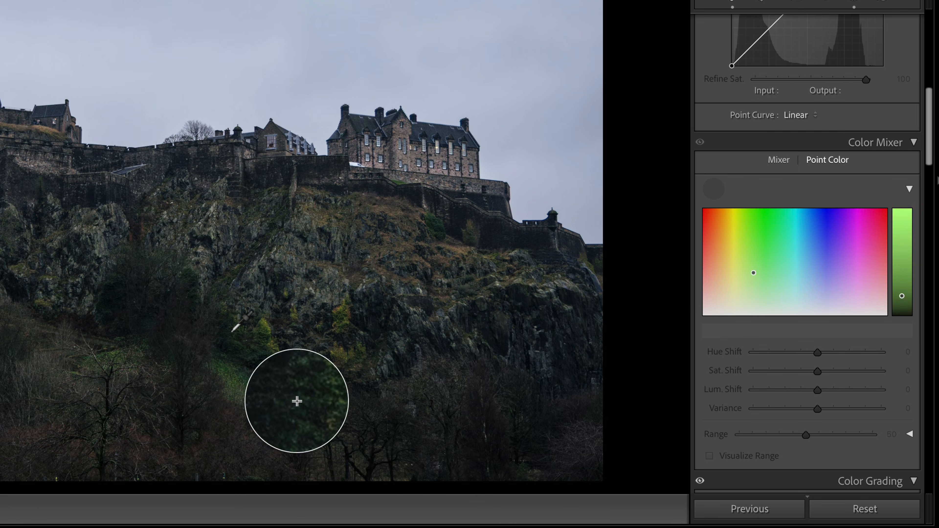
left_click(266, 326)
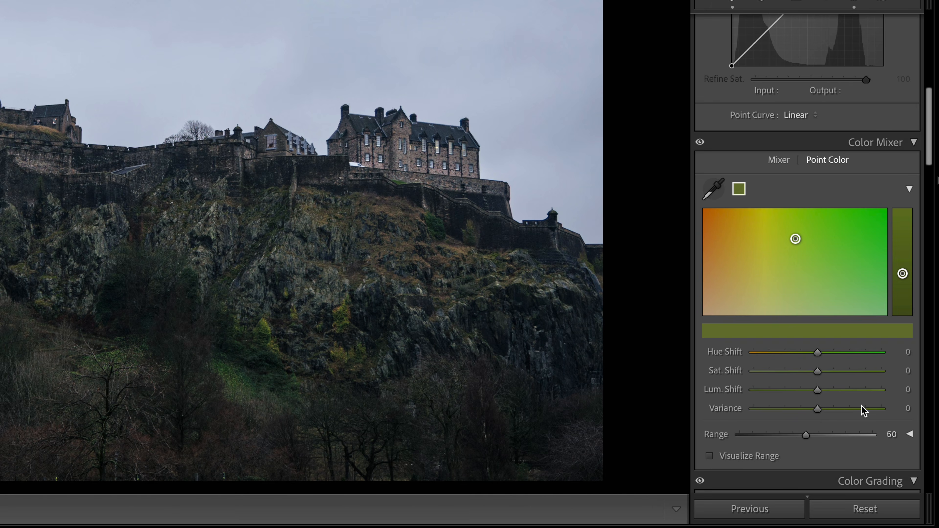
left_click_drag(811, 377, 809, 375)
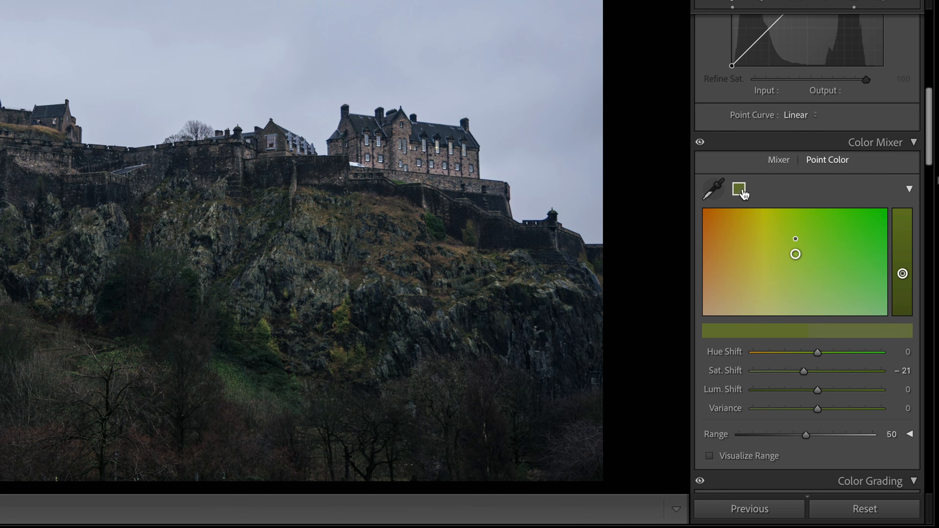
Sample the darker green grass below the cliff as a second Point Color, and set its Sat. Shift to −22 and Lum. Shift to −16.
left_click(712, 189)
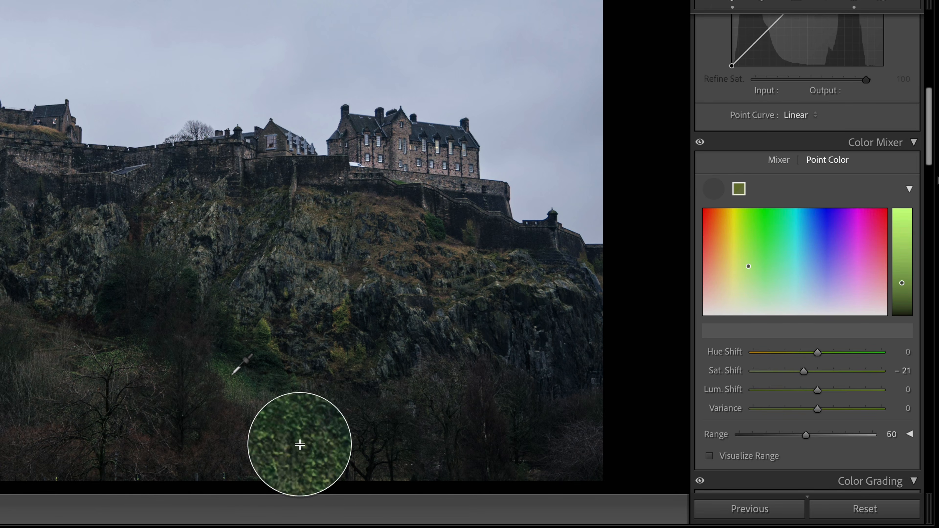
left_click(299, 445)
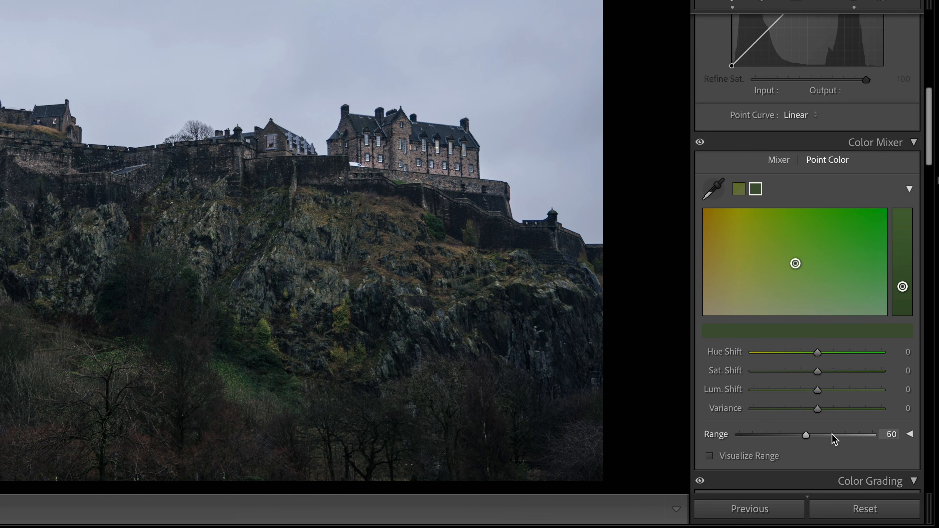
left_click(803, 372)
left_click_drag(804, 386, 806, 390)
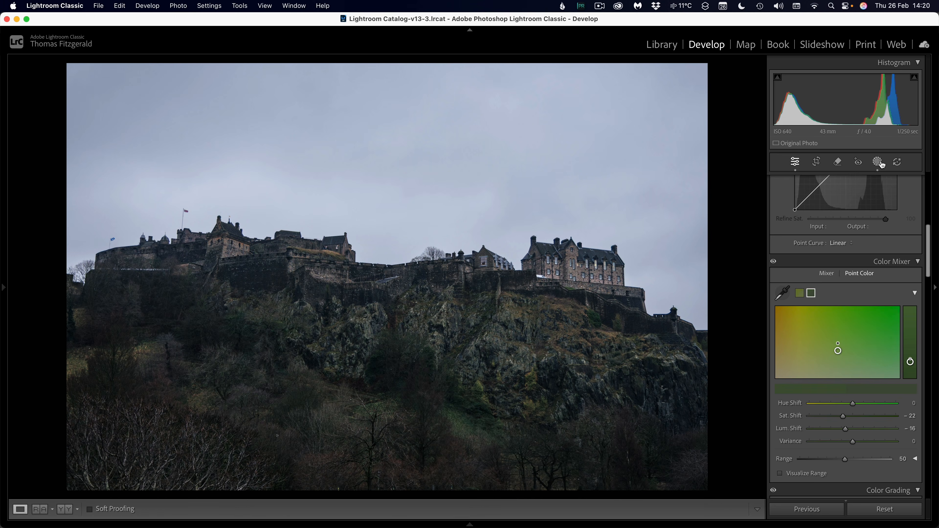
Add a linear gradient mask from the upper sky down to the castle and darken it by lowering the midpoint of its curve.
left_click(877, 161)
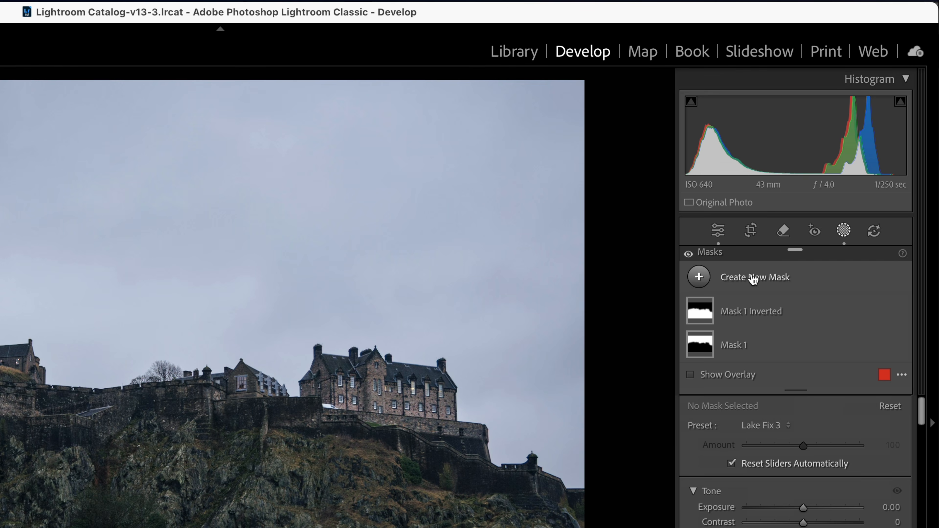
left_click(752, 278)
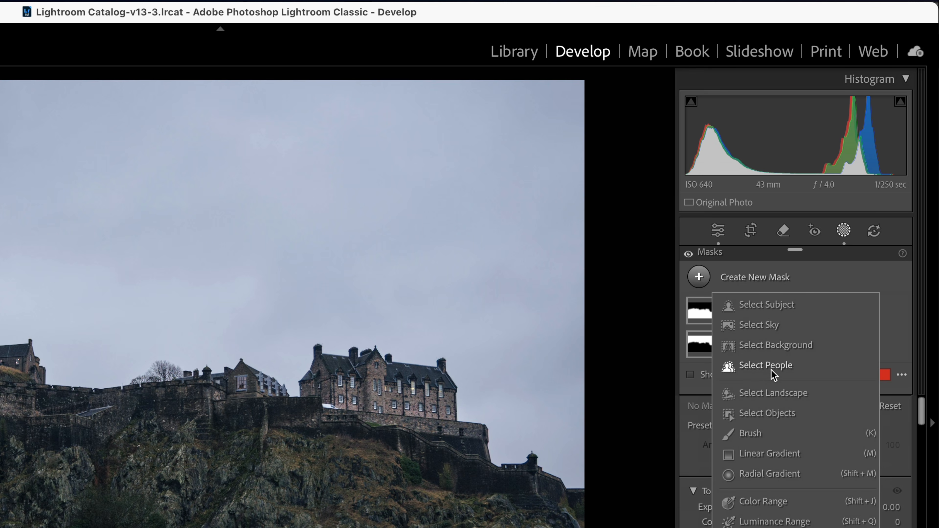
left_click(769, 452)
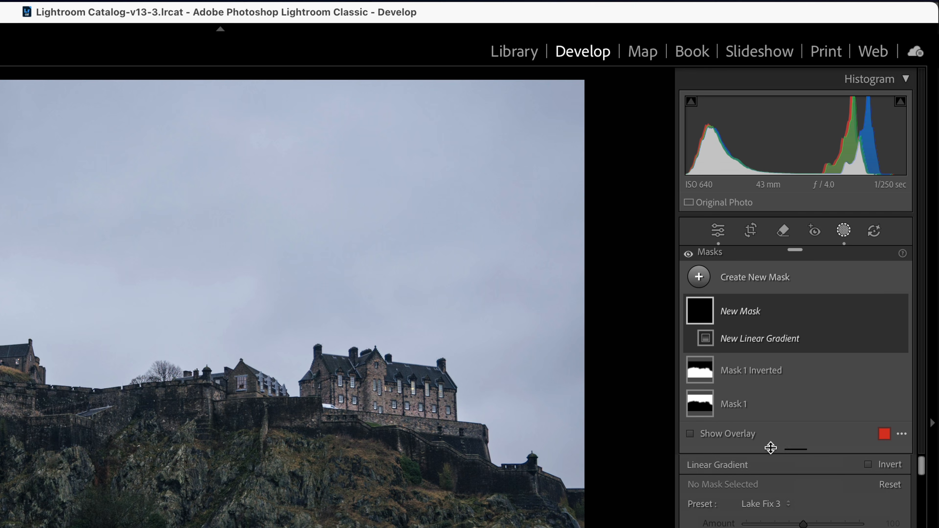
left_click_drag(188, 118, 186, 379)
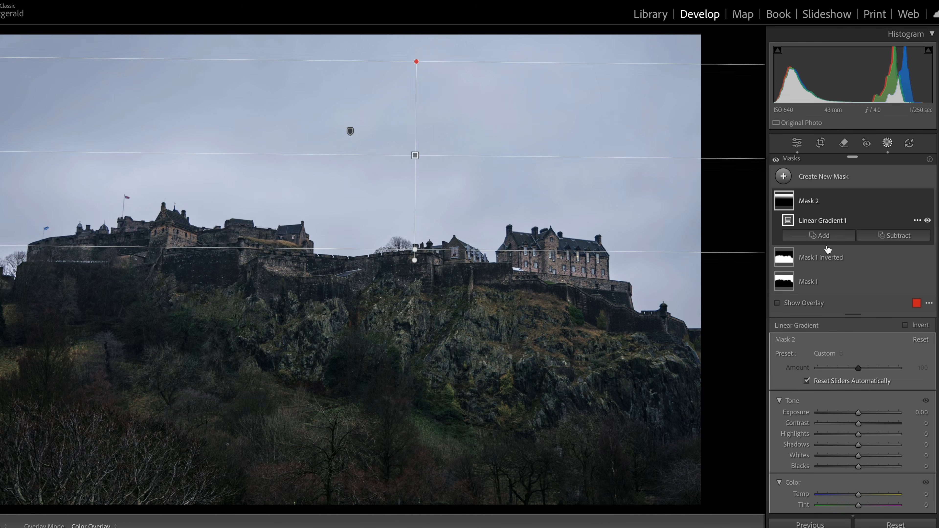
scroll(839, 370, "down", 10)
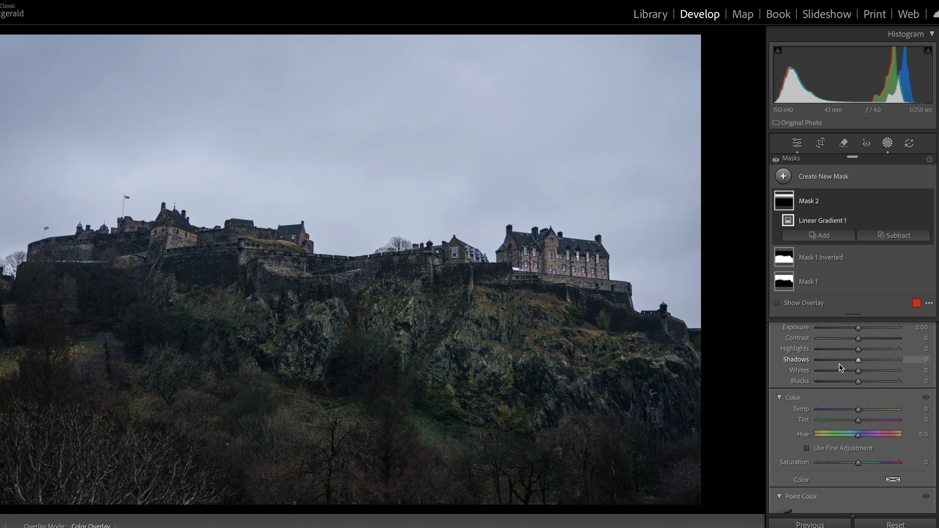
scroll(838, 381, "down", 3)
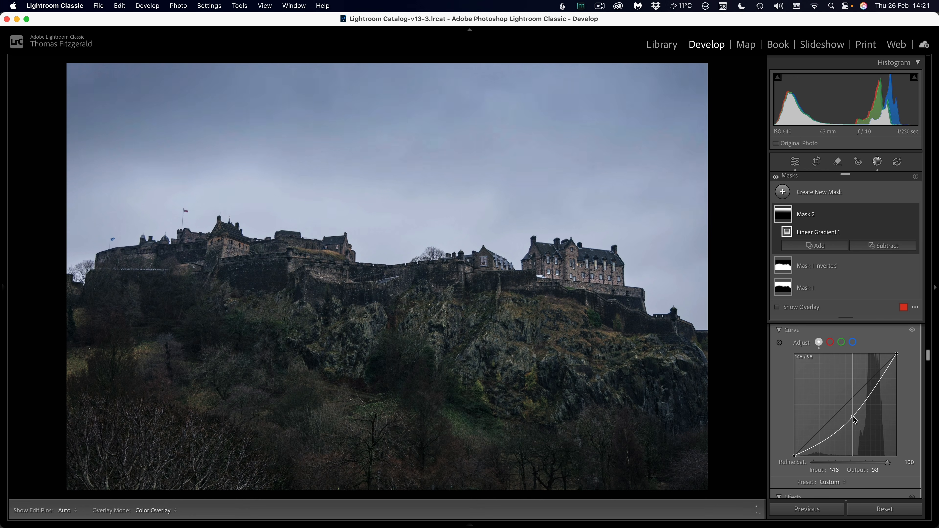
left_click_drag(854, 418, 860, 426)
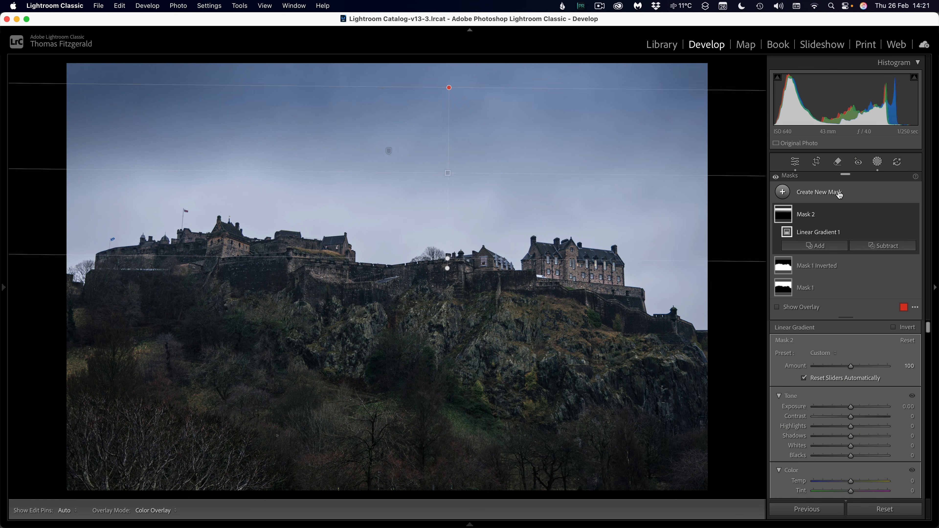
Create a subject mask of the castle, set its Texture to 16 and Clarity to 10, and compare the photo with its original.
left_click(829, 194)
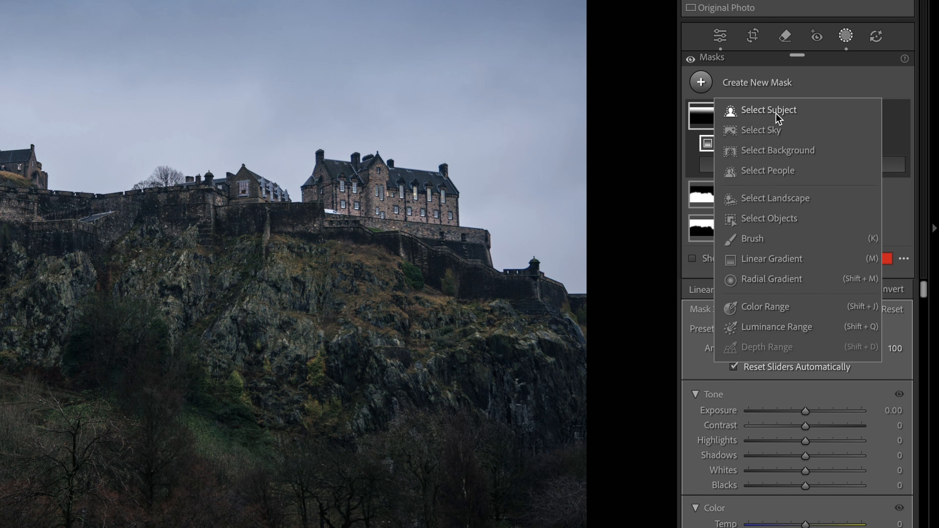
left_click(776, 113)
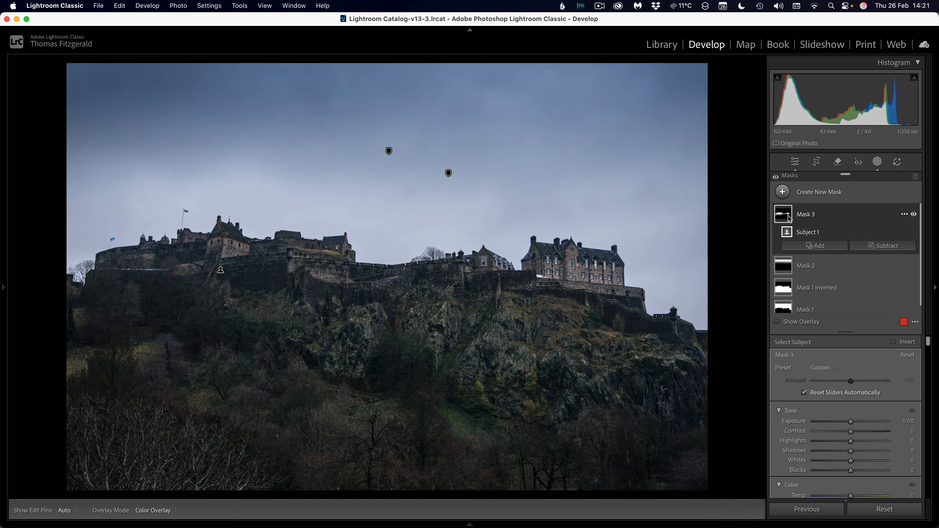
mouse_move(785, 218)
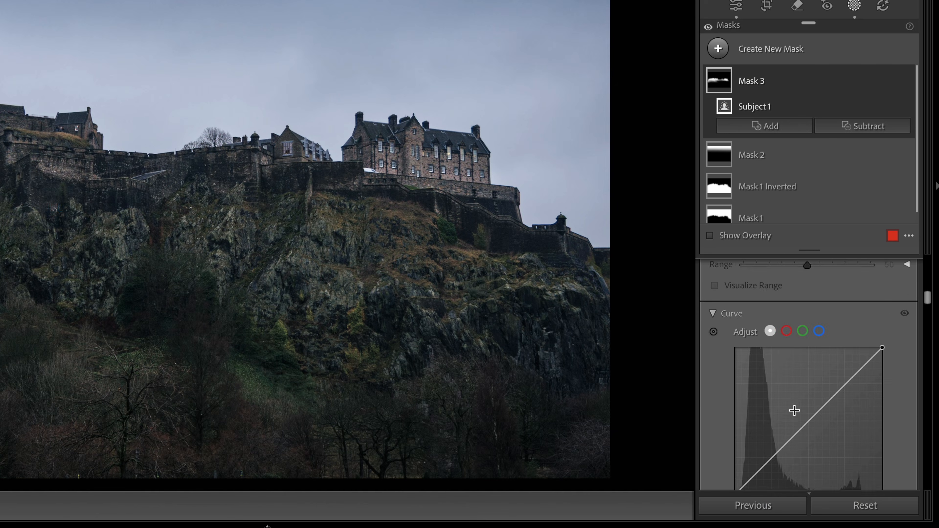
scroll(794, 407, "down", 3)
scroll(794, 407, "down", 3)
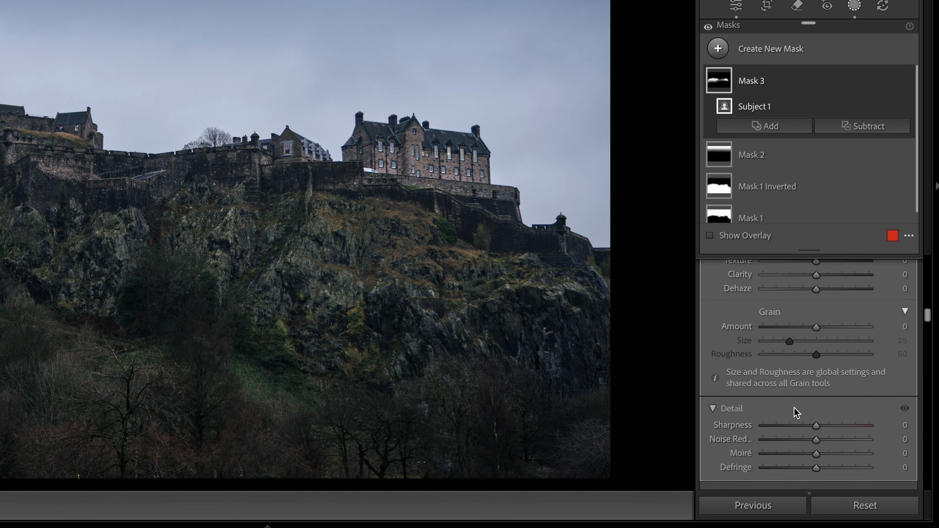
scroll(794, 407, "up", 4)
mouse_move(816, 386)
left_mouse_down()
mouse_move(826, 386)
mouse_move(822, 400)
left_mouse_up()
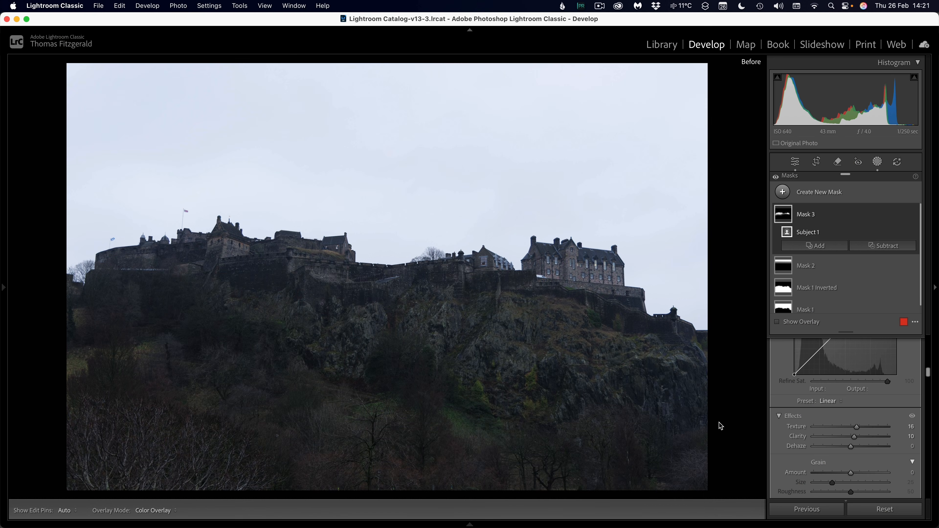
key("backslash")
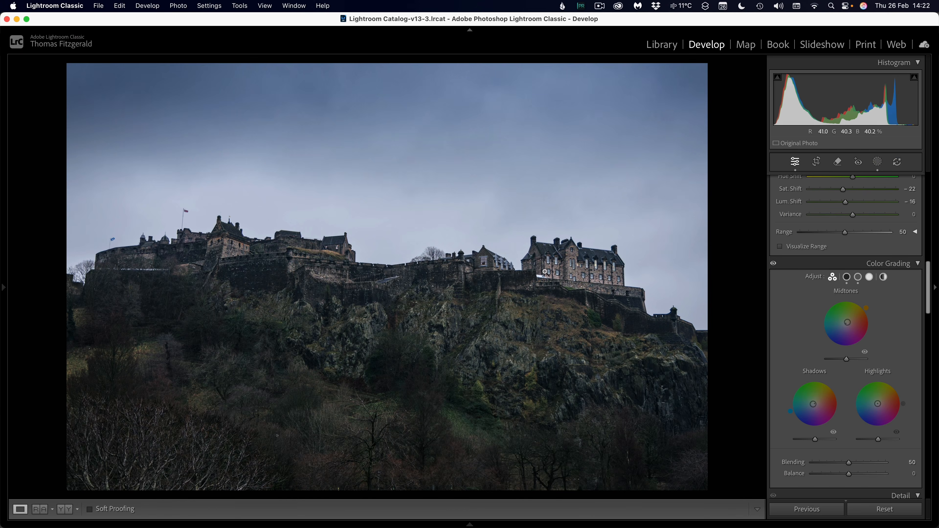
Remove the white vehicle beside the large castle building with generative AI at brush size 8, and update the photo's AI edits.
left_click(545, 272)
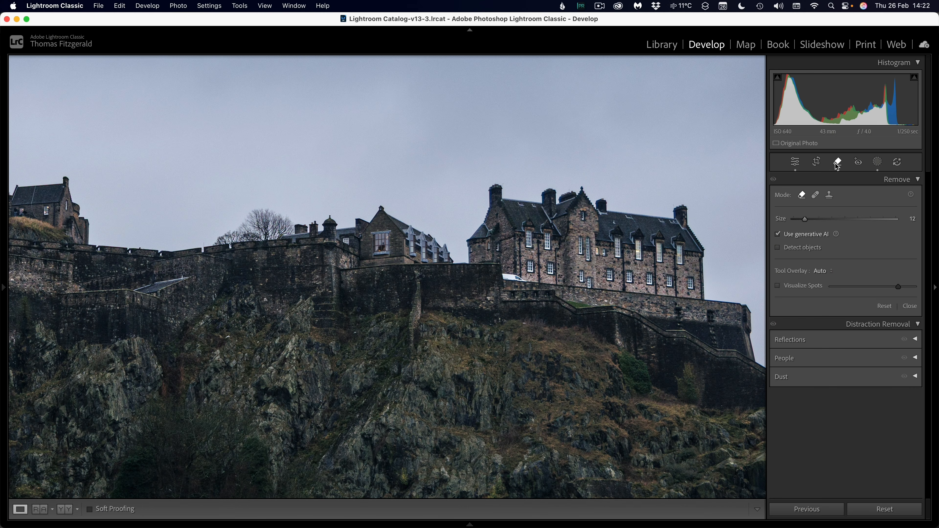
scroll(528, 296, "down", 4)
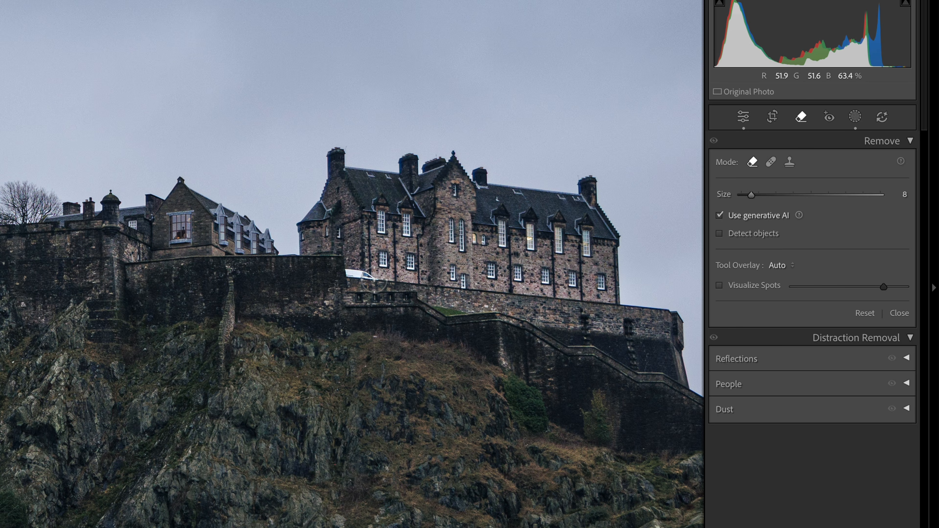
left_click_drag(349, 274, 351, 279)
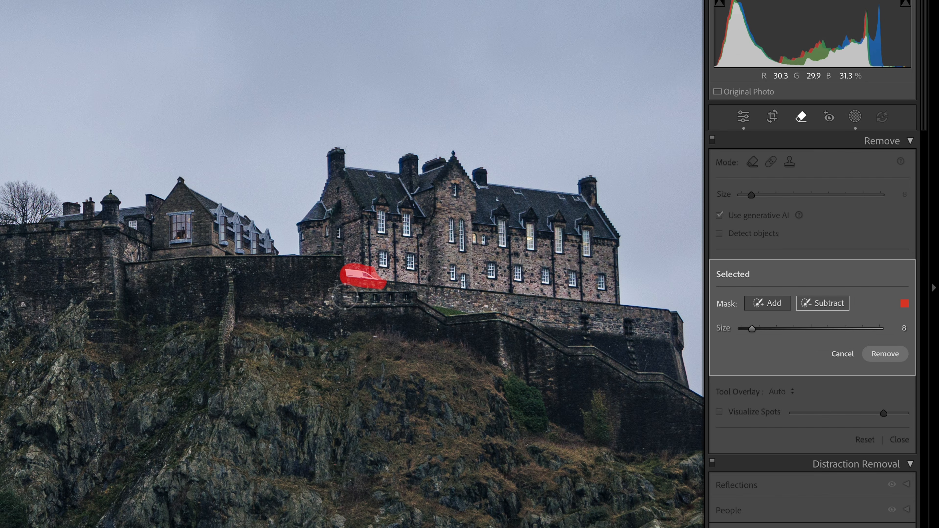
left_click(871, 356)
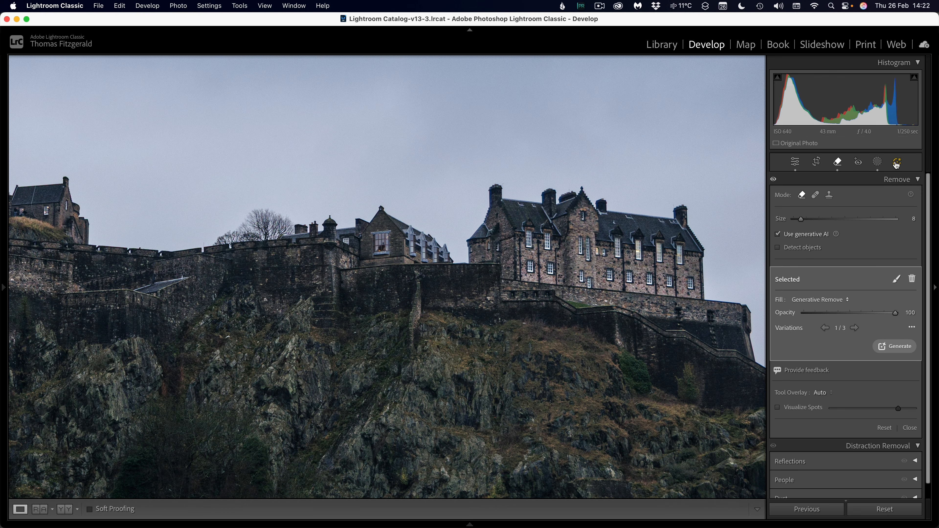
left_click(896, 163)
left_click(872, 260)
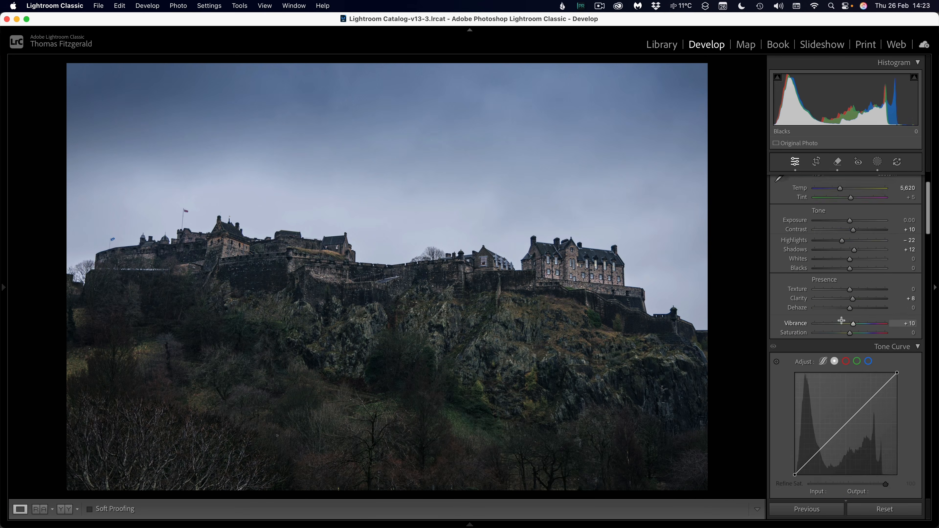
Try the Auto Upright perspective correction on the photo.
scroll(841, 318, "down", 10)
scroll(841, 318, "down", 12)
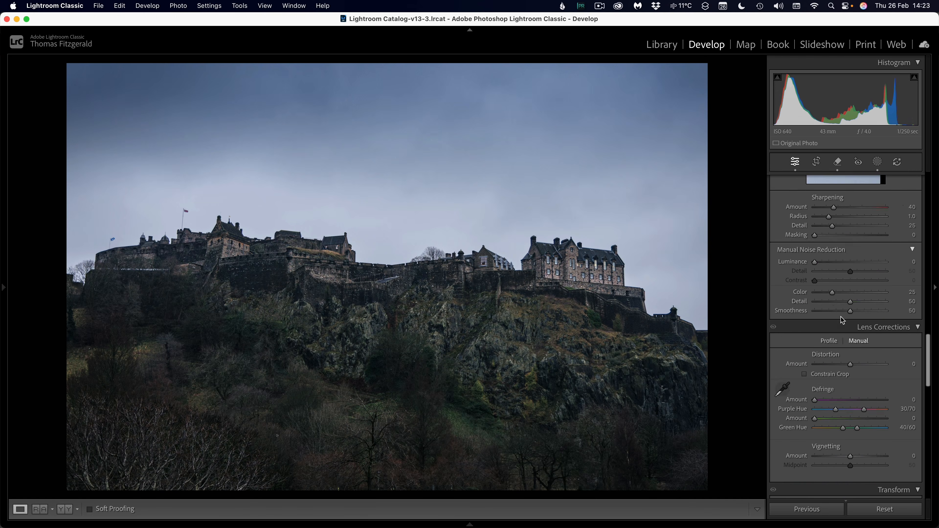
scroll(840, 317, "up", 2)
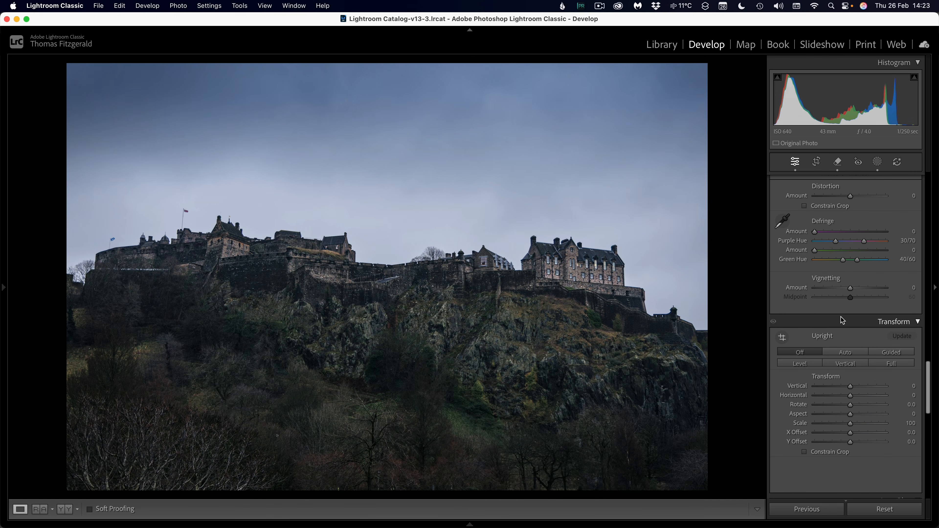
left_click(846, 353)
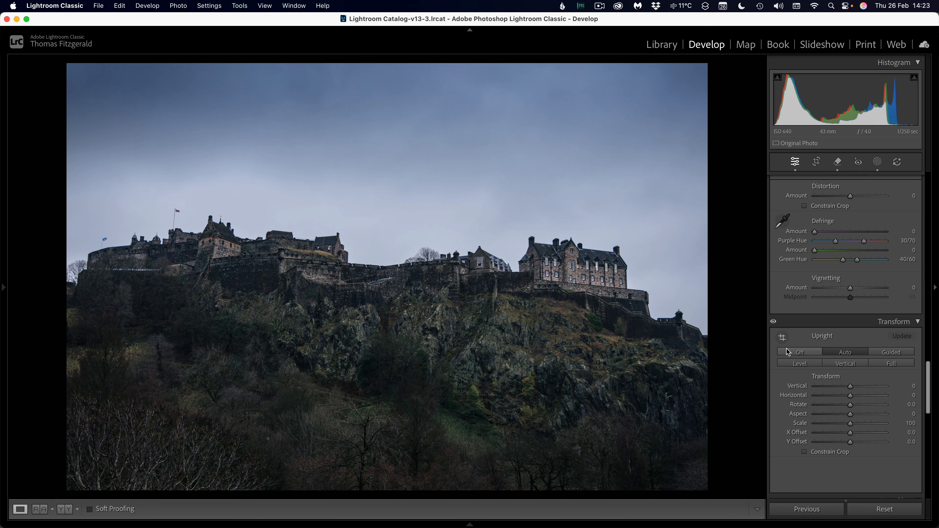
left_click(797, 352)
Straighten the perspective with Guided Upright, using vertical guides along the castle's far-left wall and the right edge of the large building.
left_click(782, 338)
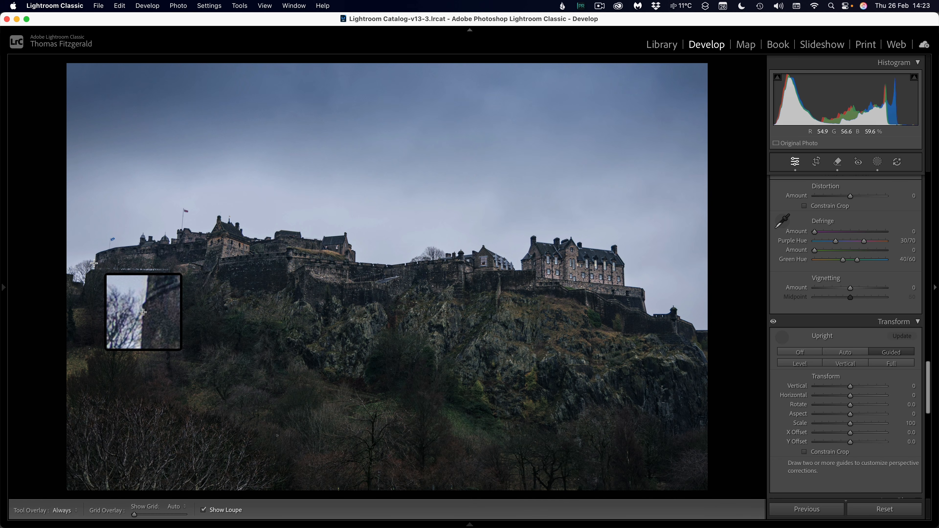
left_click_drag(94, 263, 94, 270)
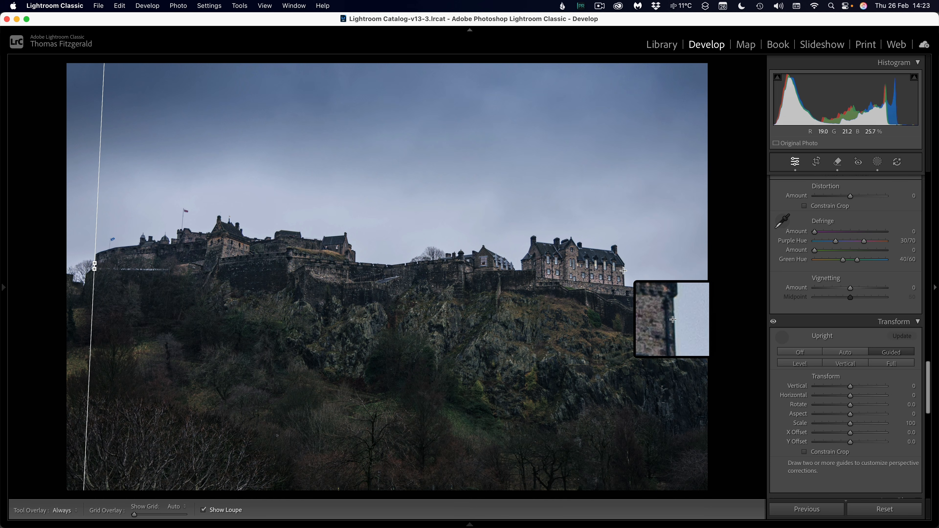
left_click_drag(623, 269, 624, 286)
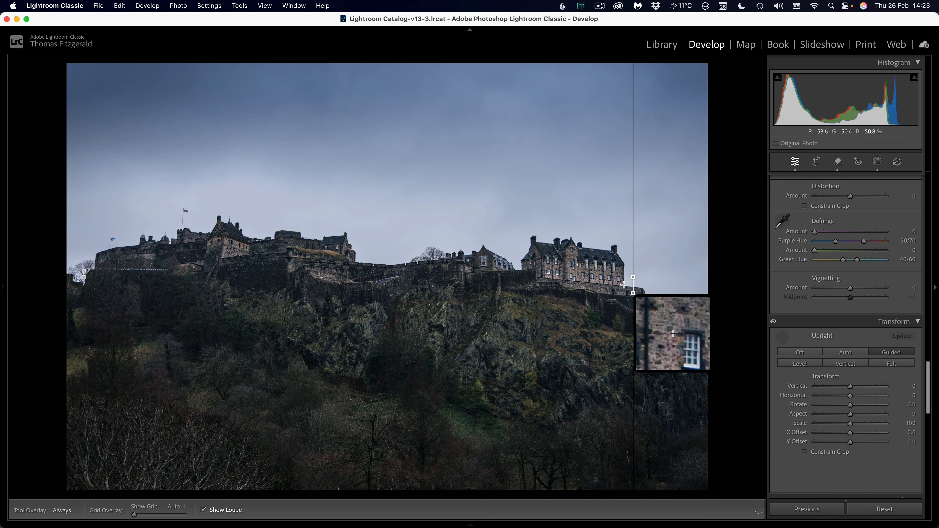
left_click(781, 338)
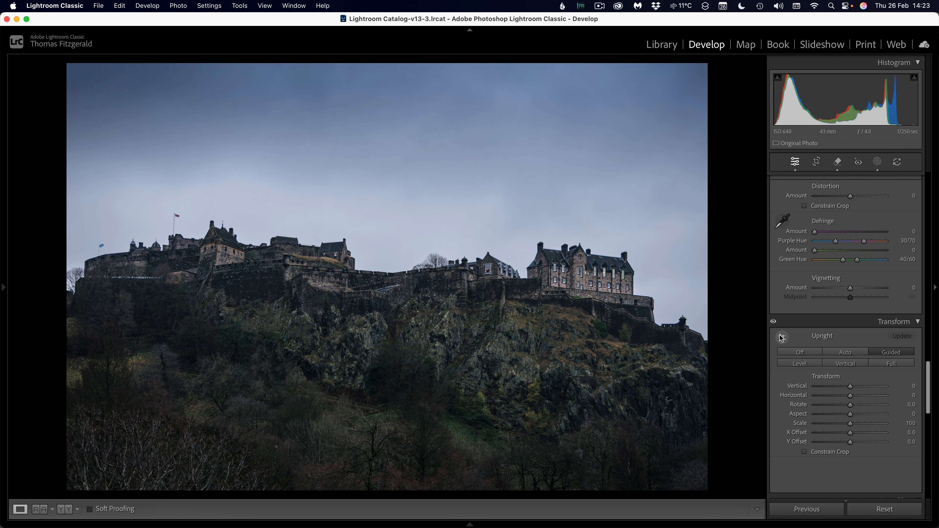
Check the castle and cliff details up close and apply Denoise at 50 to the photo.
left_click(644, 305)
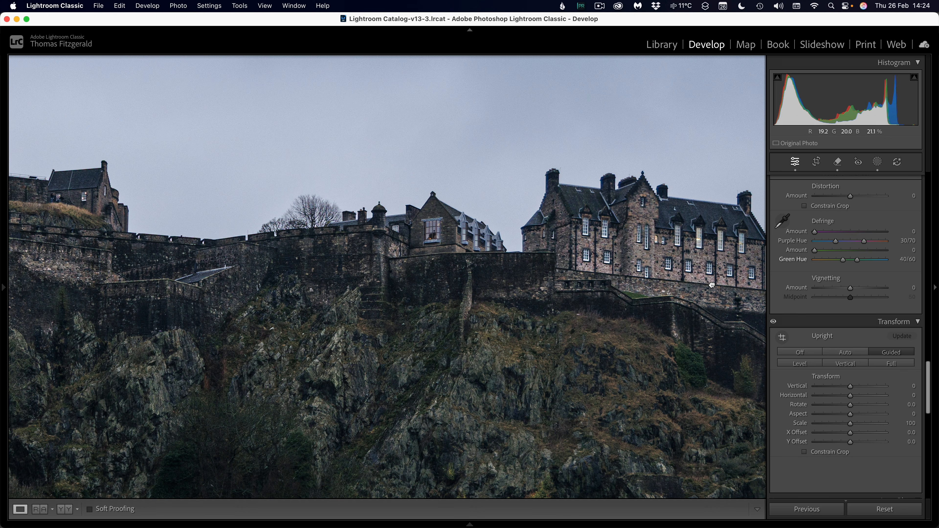
left_click_drag(711, 284, 717, 286)
left_click_drag(80, 283, 581, 302)
left_click_drag(45, 289, 8, 284)
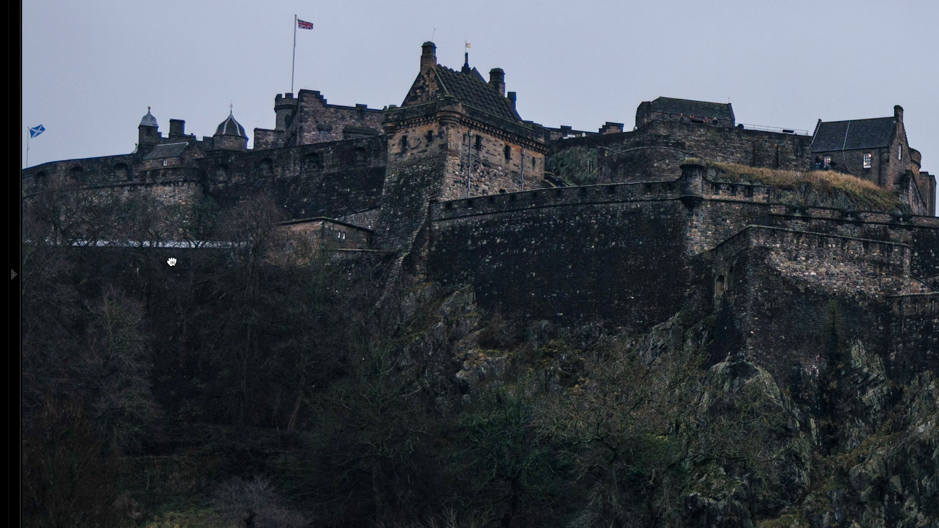
left_click_drag(171, 261, 217, 279)
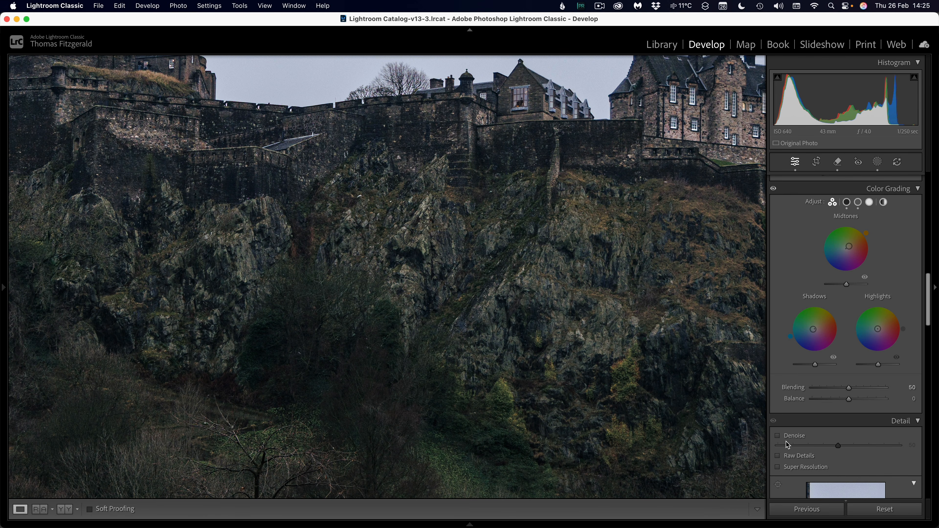
left_click(778, 435)
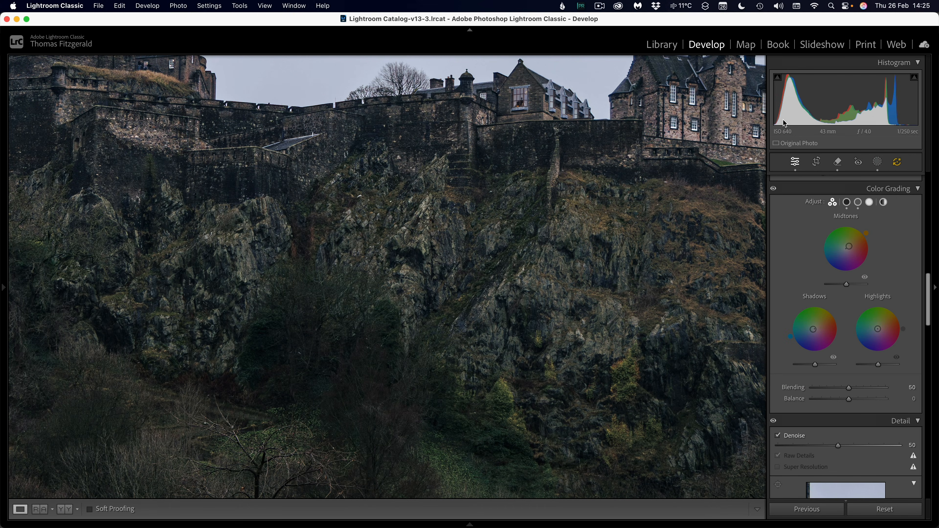
left_click_drag(329, 119, 537, 145)
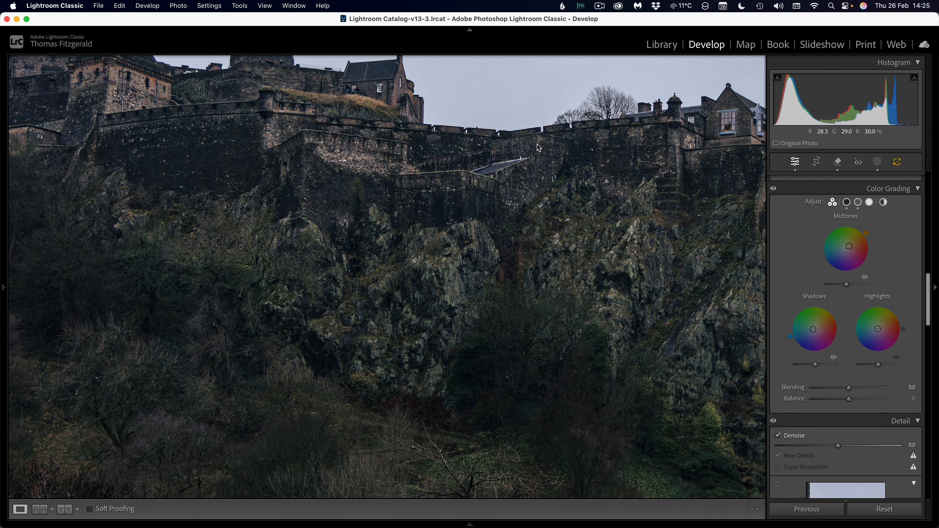
scroll(407, 235, "down", 10)
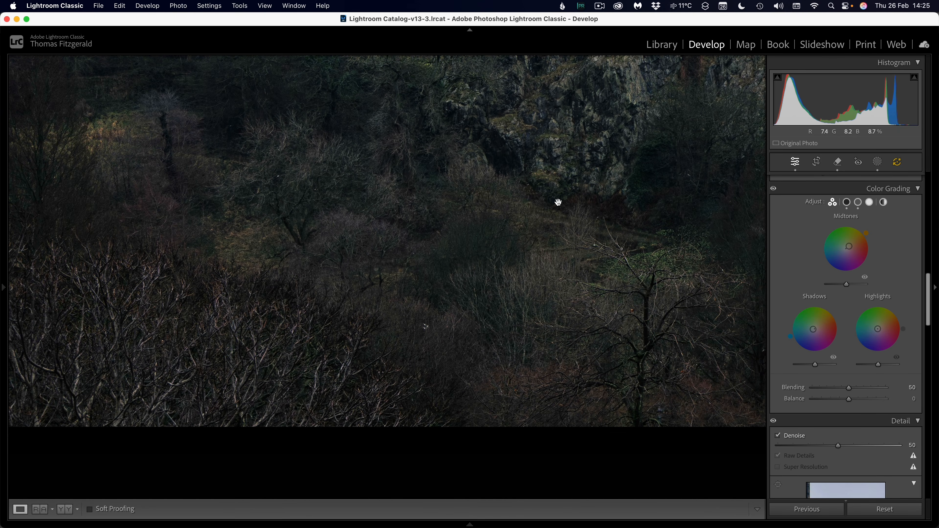
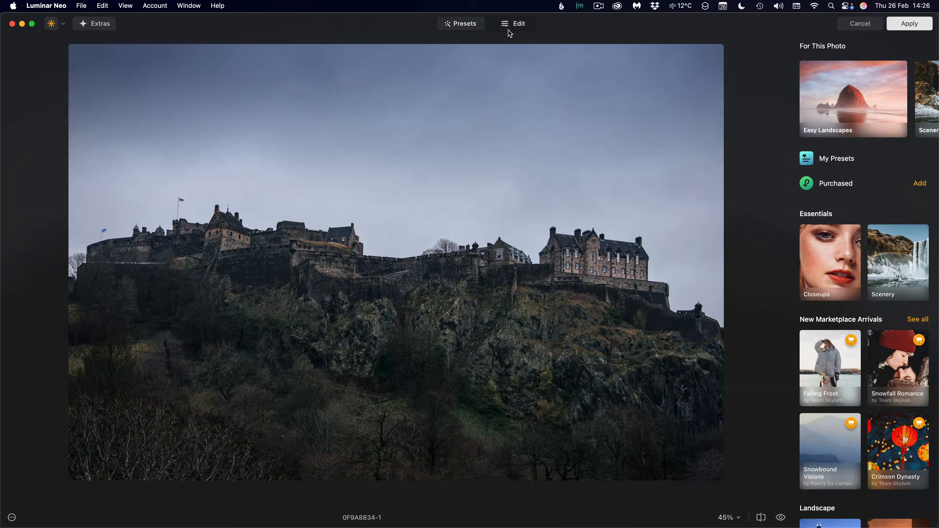
Switch to Luminar Neo's editing tools and set the Enhance tool's Accent to 26.
left_click(510, 30)
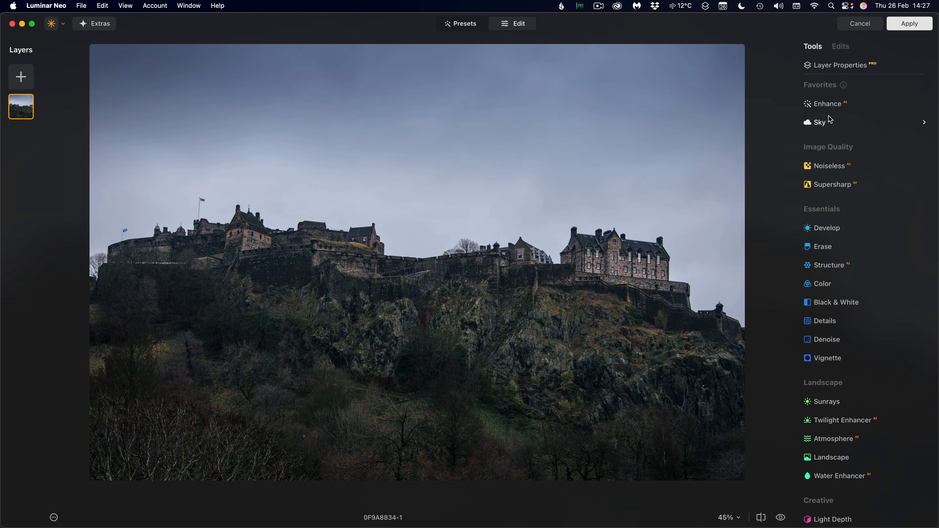
left_click(830, 105)
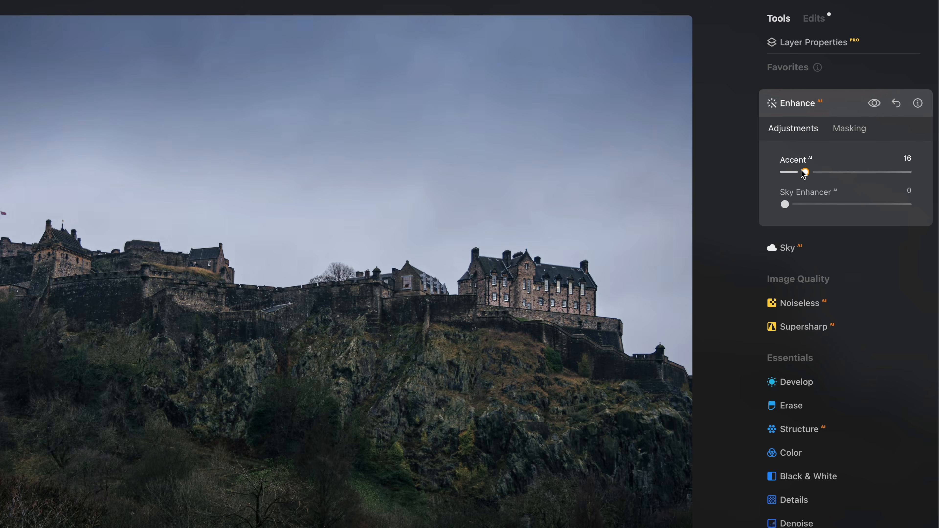
left_click_drag(802, 172, 815, 174)
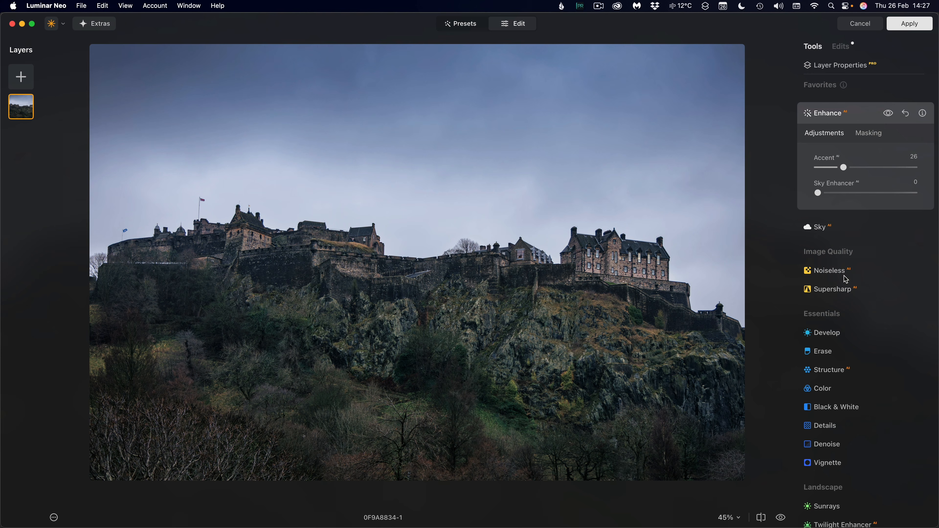
Add Light Depth with an Amount of 32, move its light source depth back to the castle, and apply the Luminar Neo edits.
scroll(819, 339, "down", 10)
scroll(841, 296, "down", 5)
scroll(841, 295, "down", 7)
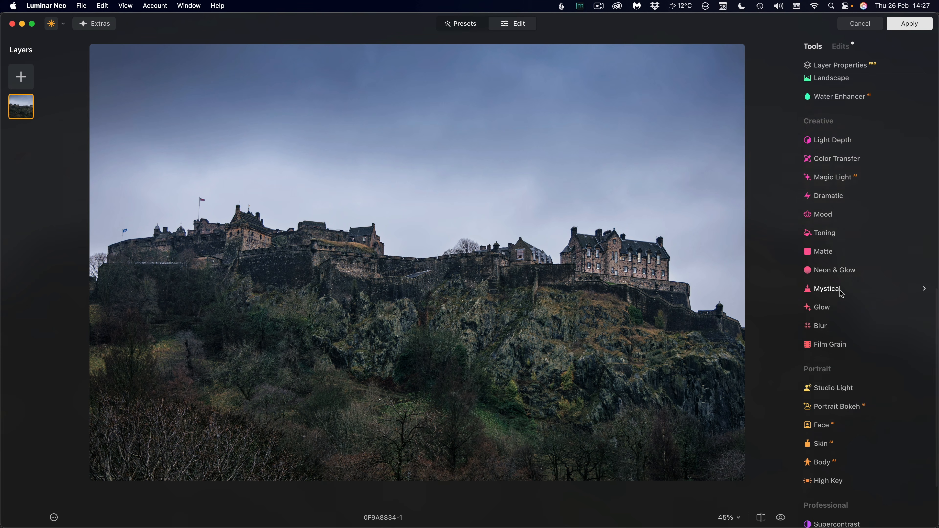
left_click(824, 148)
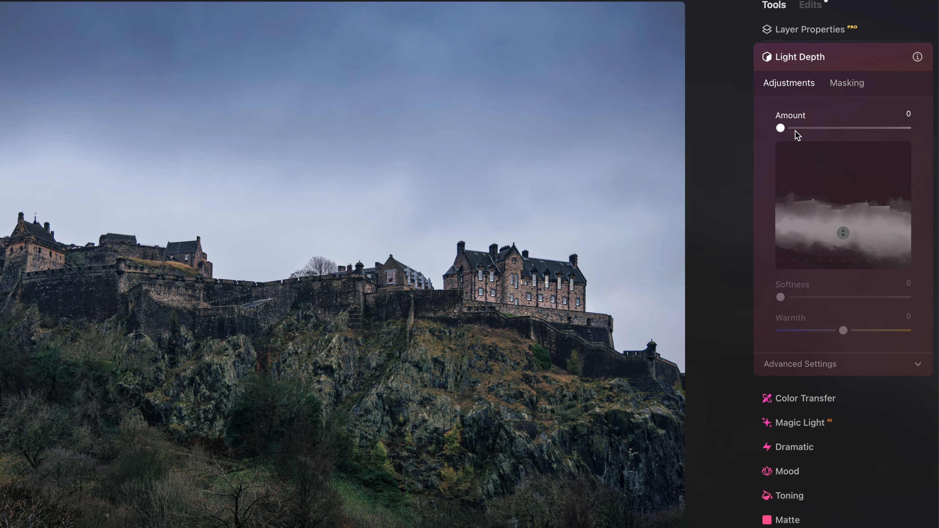
left_click_drag(780, 128, 821, 128)
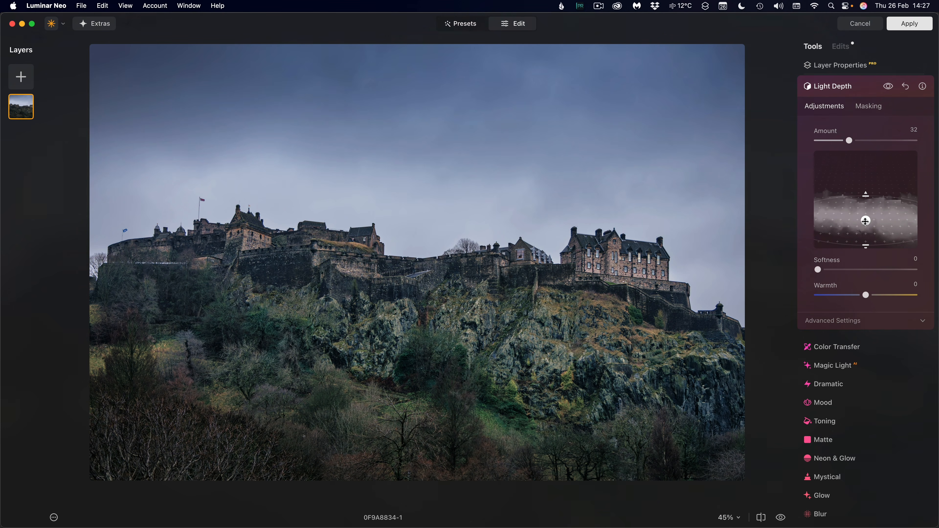
mouse_move(866, 221)
left_mouse_down()
mouse_move(866, 202)
mouse_move(865, 229)
mouse_move(865, 202)
left_mouse_up()
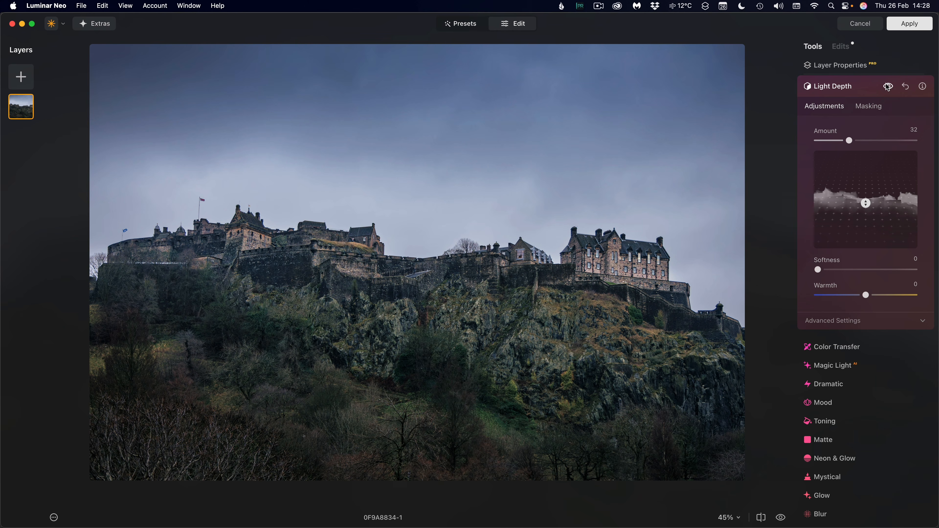
left_click(917, 24)
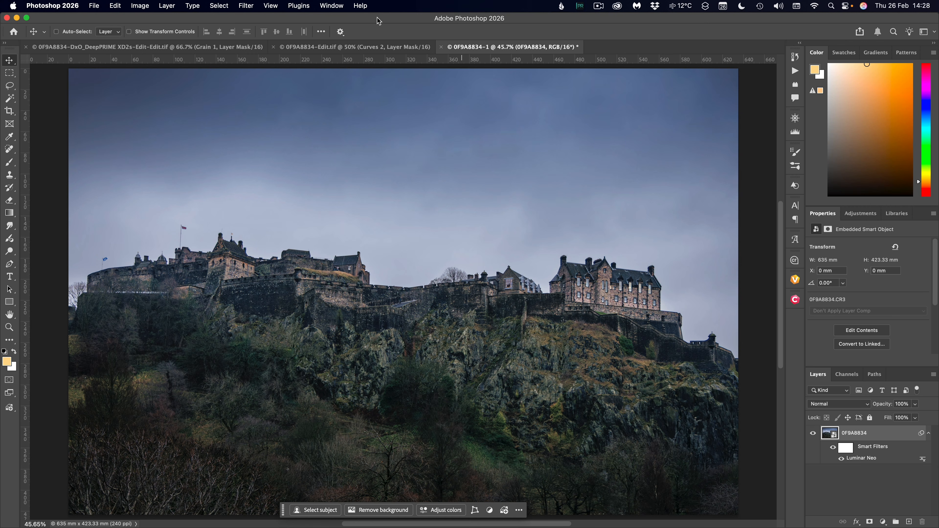
Apply the Kodak Elite Chrome 200 film rendering from DxO FilmPack 8 with grain turned off, and save it back to Photoshop.
left_click(275, 6)
mouse_move(245, 5)
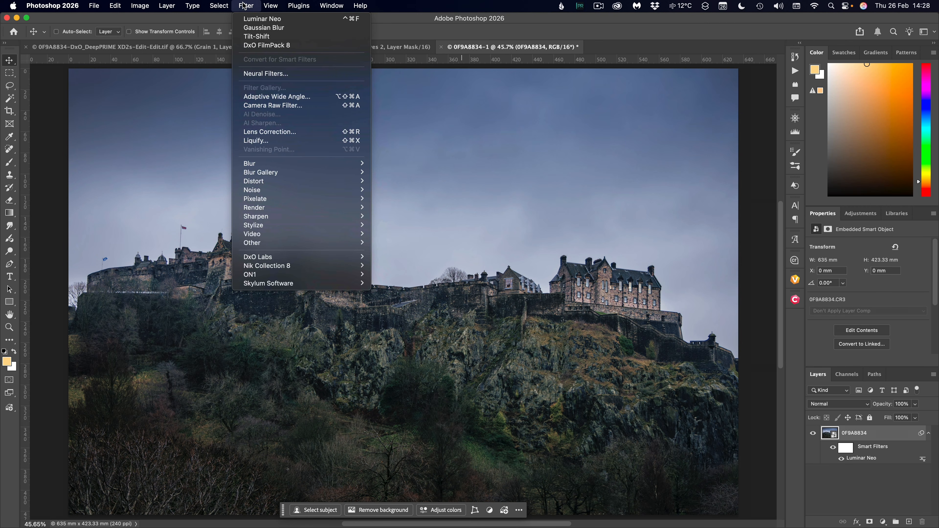
mouse_move(343, 266)
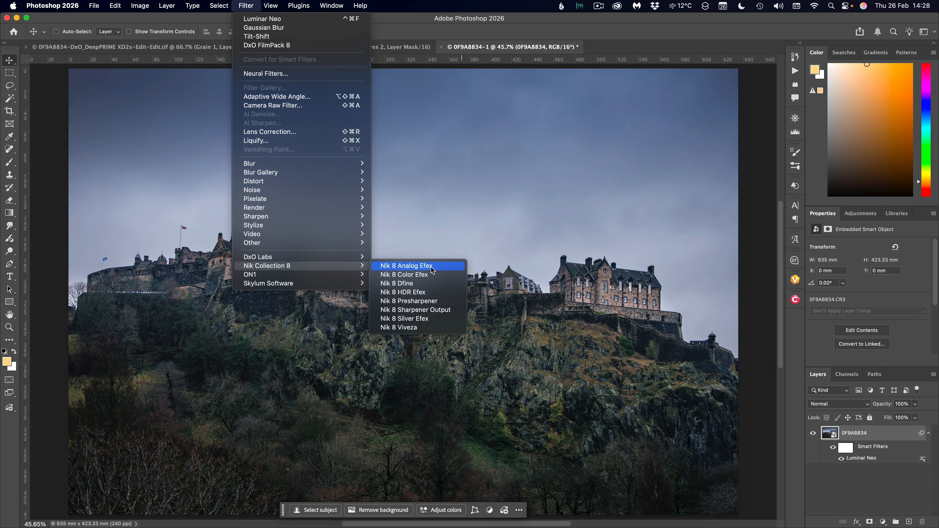
mouse_move(304, 257)
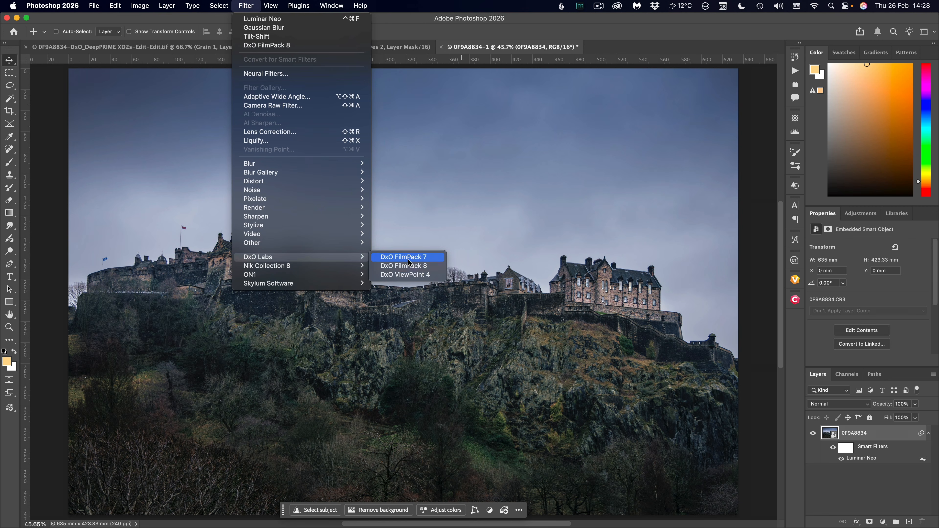
left_click(412, 266)
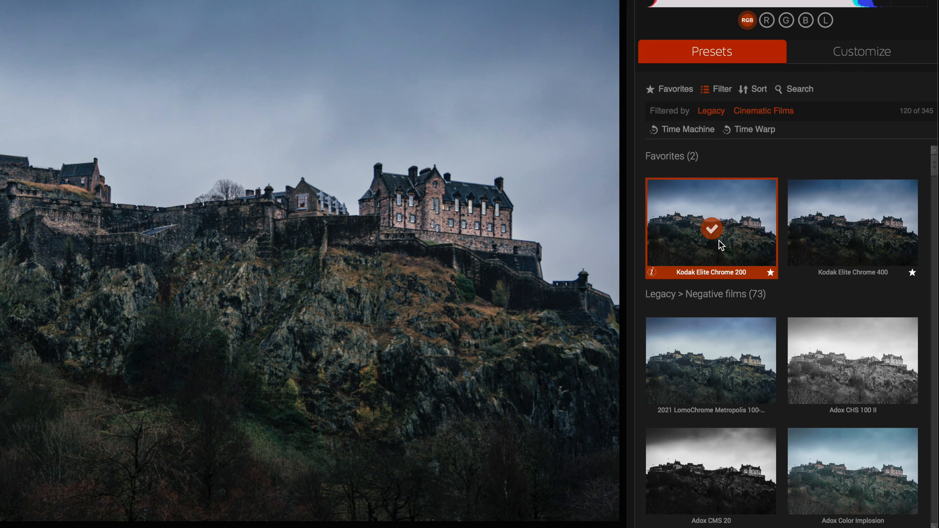
left_click(874, 52)
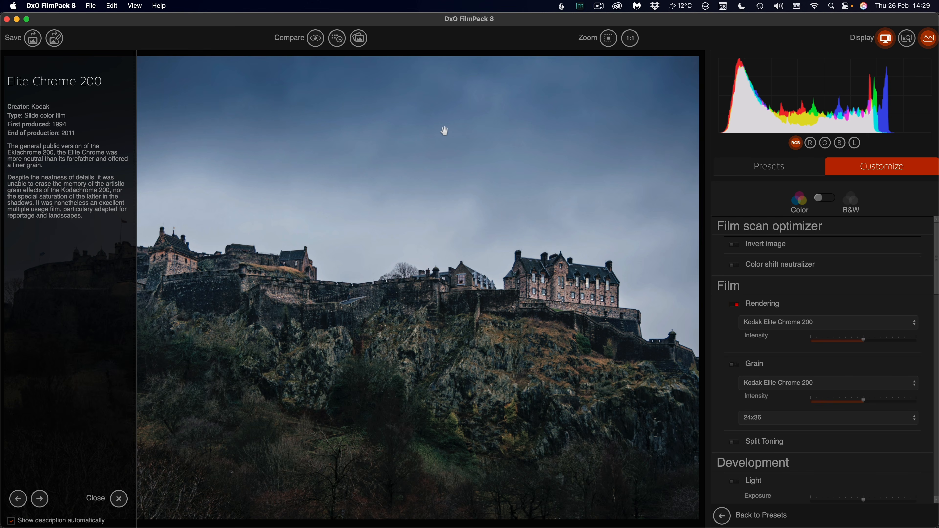
left_click(37, 42)
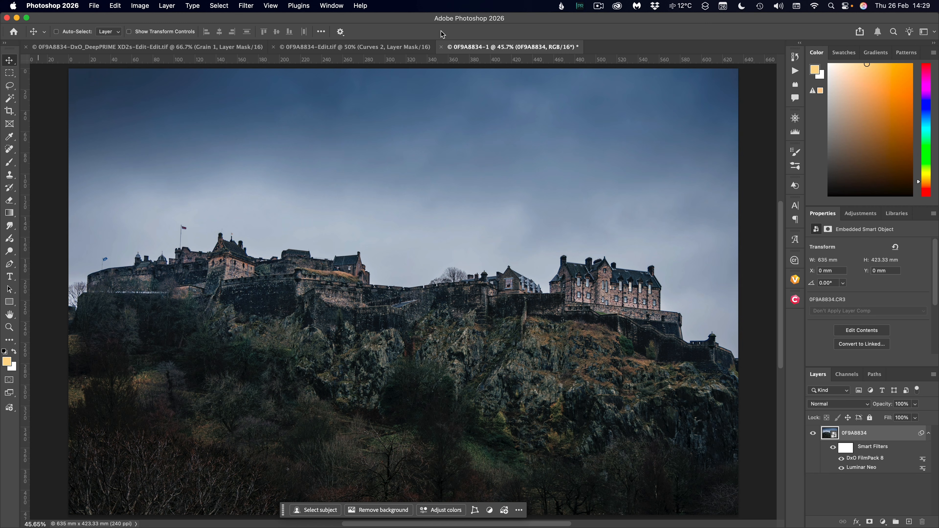
Compare the originally opened photo with the DxO FilmPack 8 result using the document's history states.
left_click(792, 58)
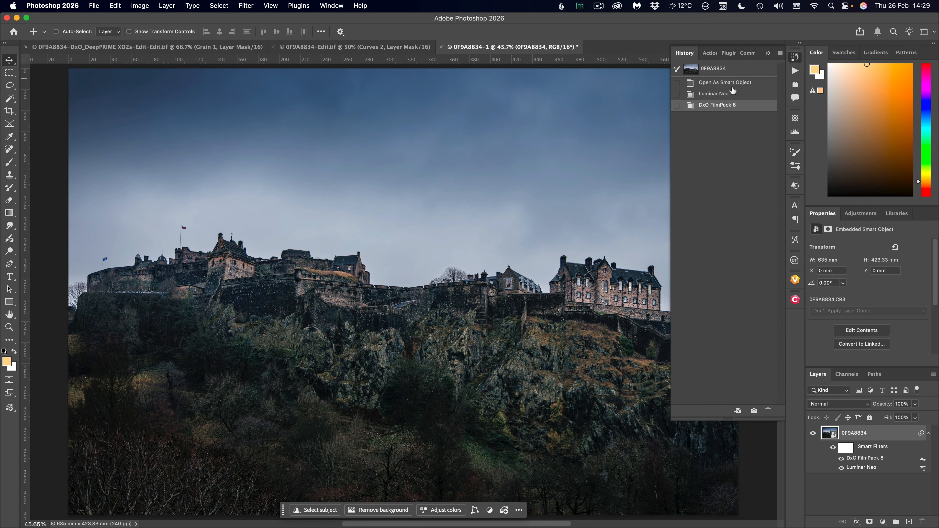
left_click(737, 70)
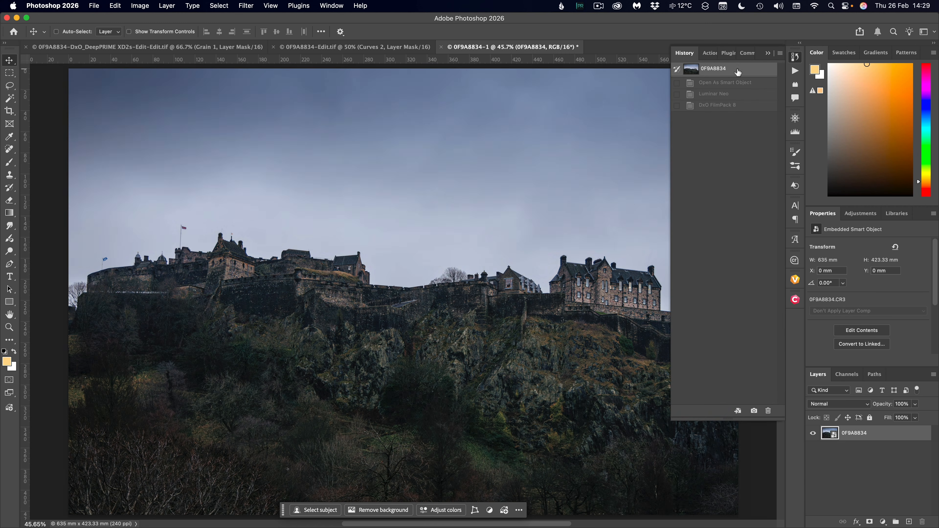
left_click(726, 106)
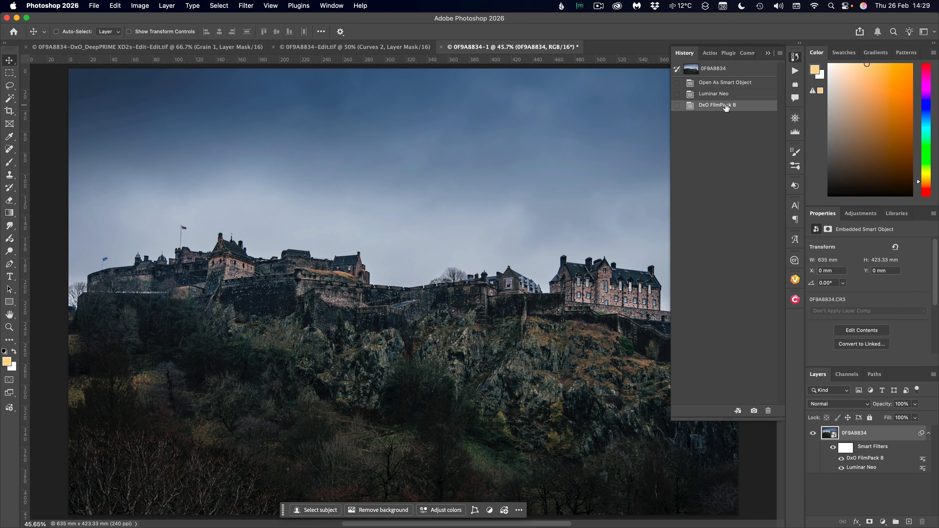
left_click(198, 238)
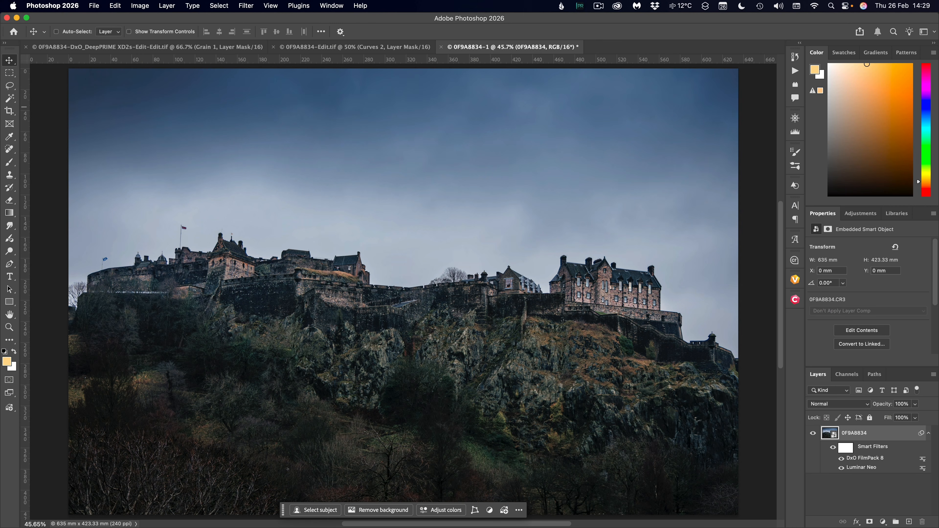
Make a rectangular selection around the castle and most of the sky, and add a Curves adjustment layer that darkens the midtones.
left_click(9, 73)
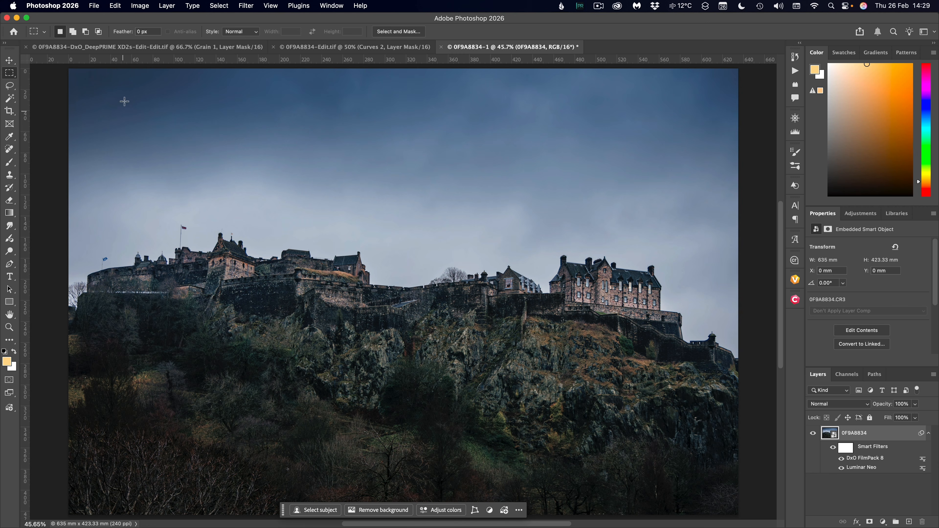
left_click_drag(129, 74, 680, 399)
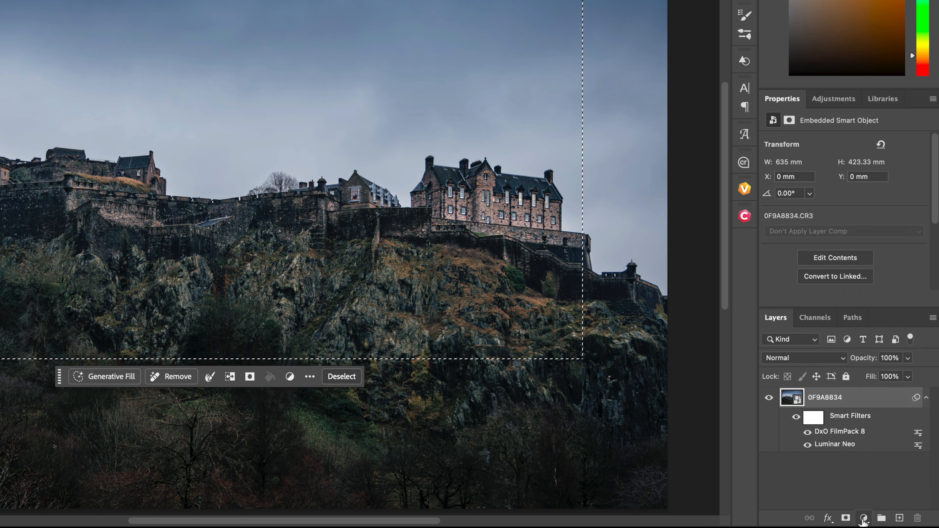
left_click(883, 522)
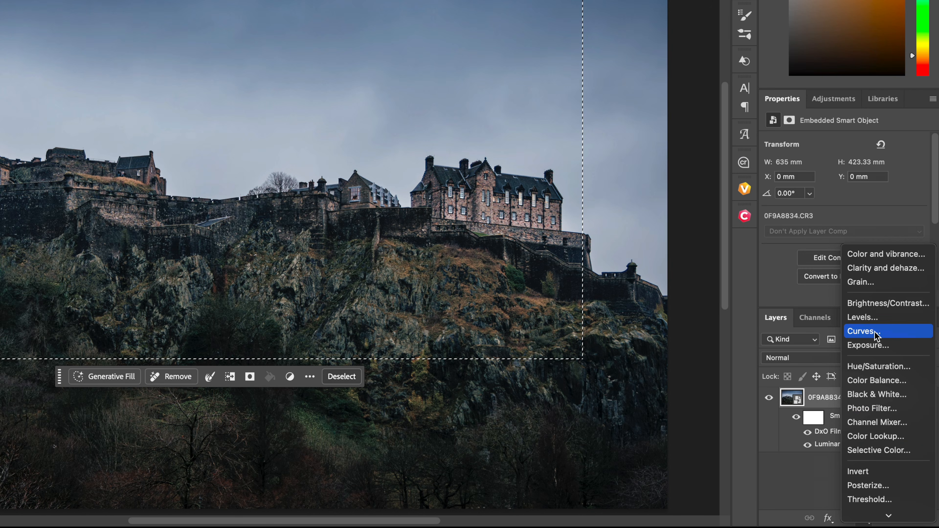
left_click(876, 332)
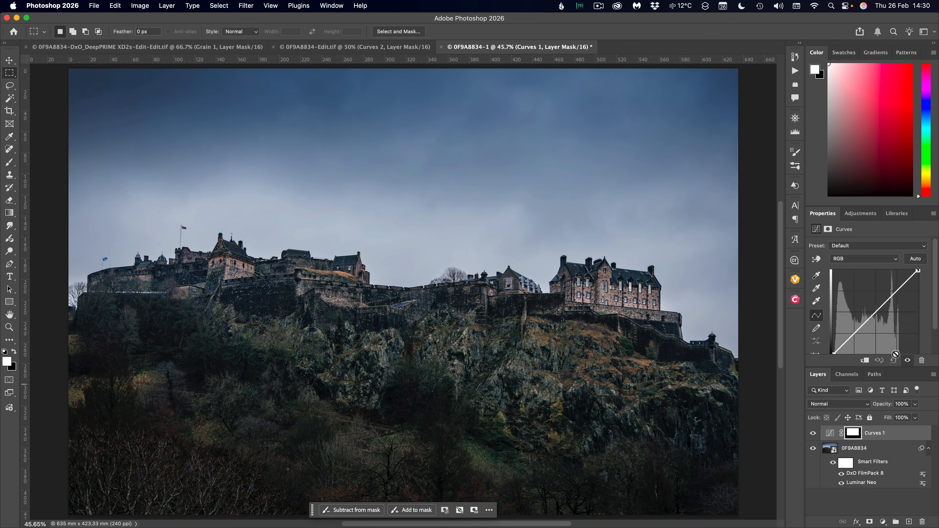
left_click_drag(874, 310, 882, 325)
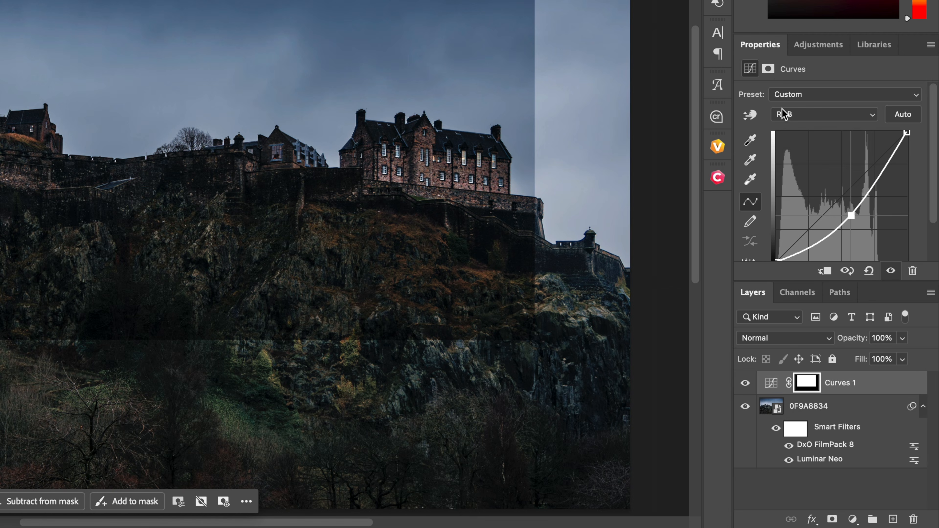
Turn the Curves layer into a soft vignette by inverting its mask, feathering it to 764 px and lowering the layer opacity to 75%.
left_click(768, 68)
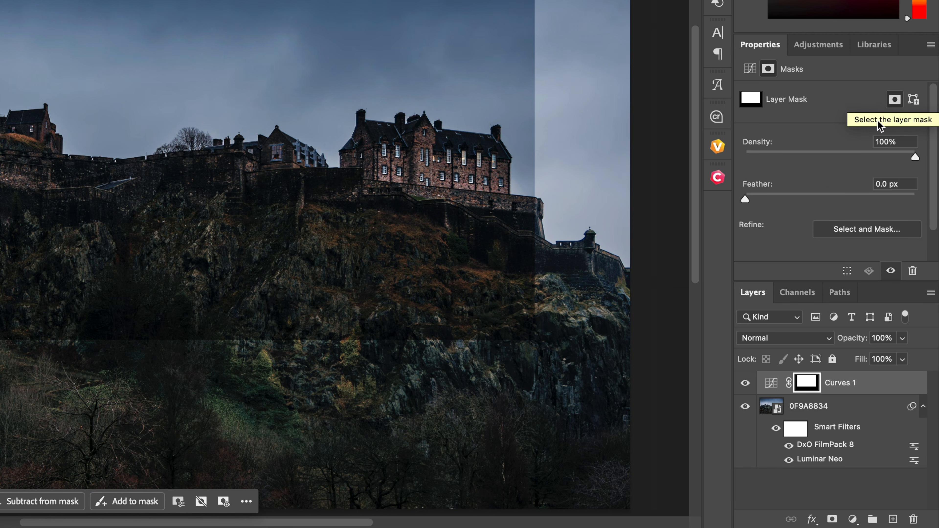
scroll(846, 184, "down", 2)
left_click(867, 244)
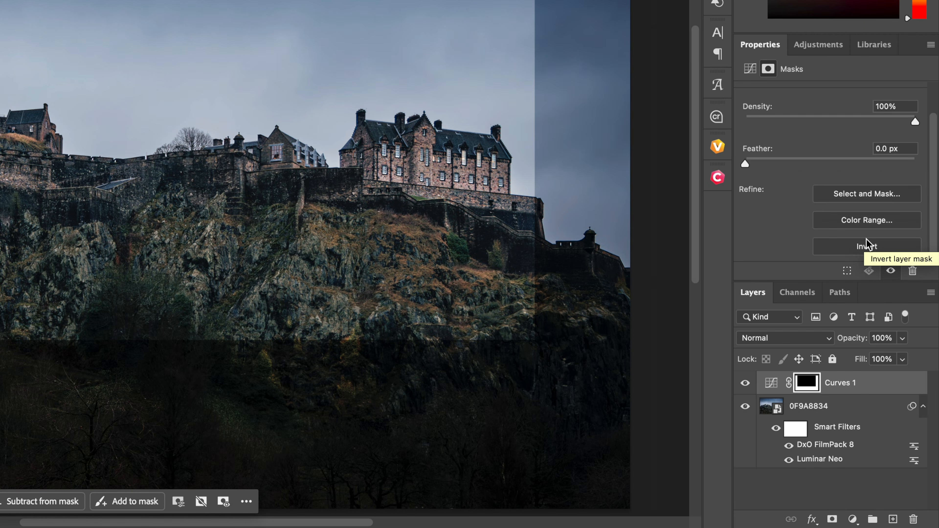
left_click_drag(802, 163, 906, 162)
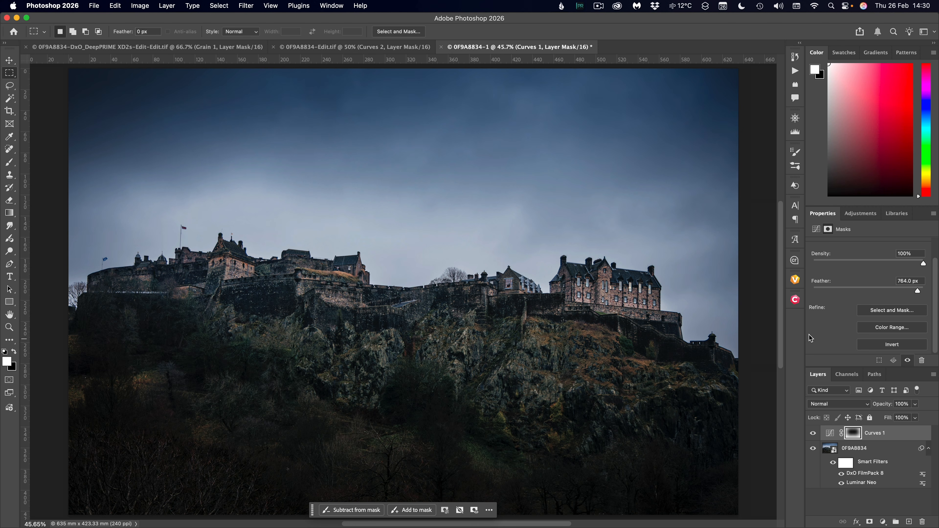
left_click_drag(885, 406, 871, 406)
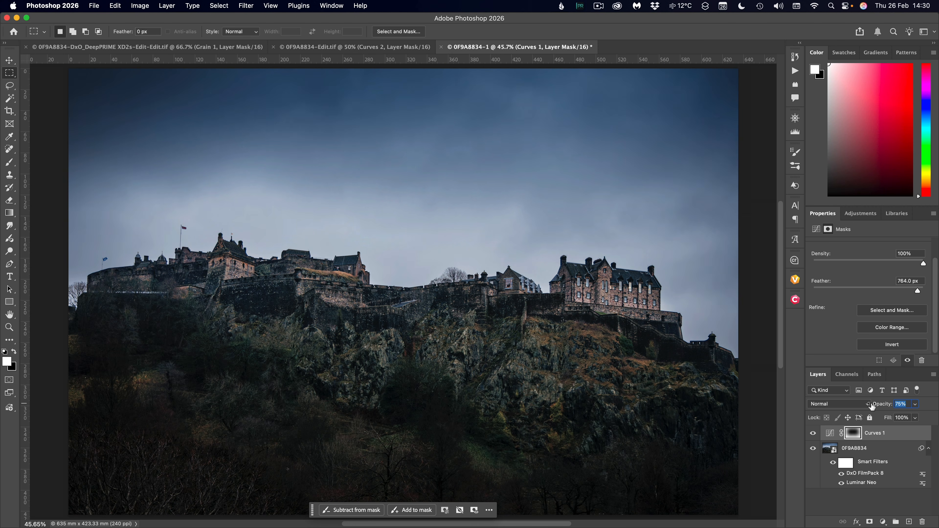
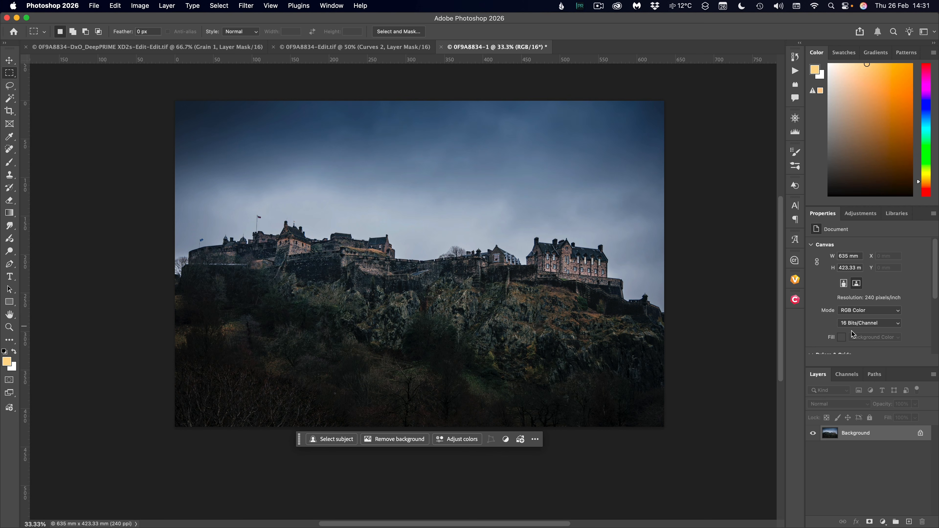
Duplicate the background layer and start a Tilt-Shift blur from the Blur Gallery on the copy.
key("super+j")
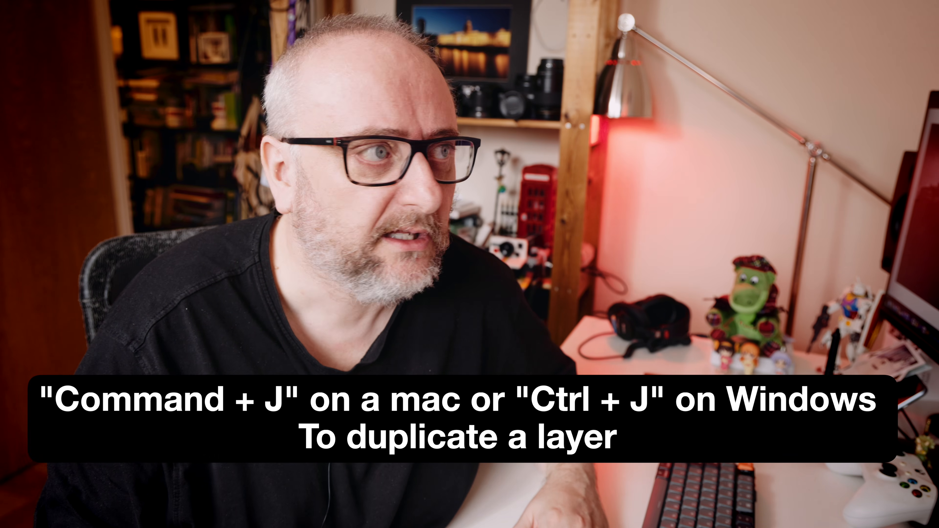
left_click(265, 4)
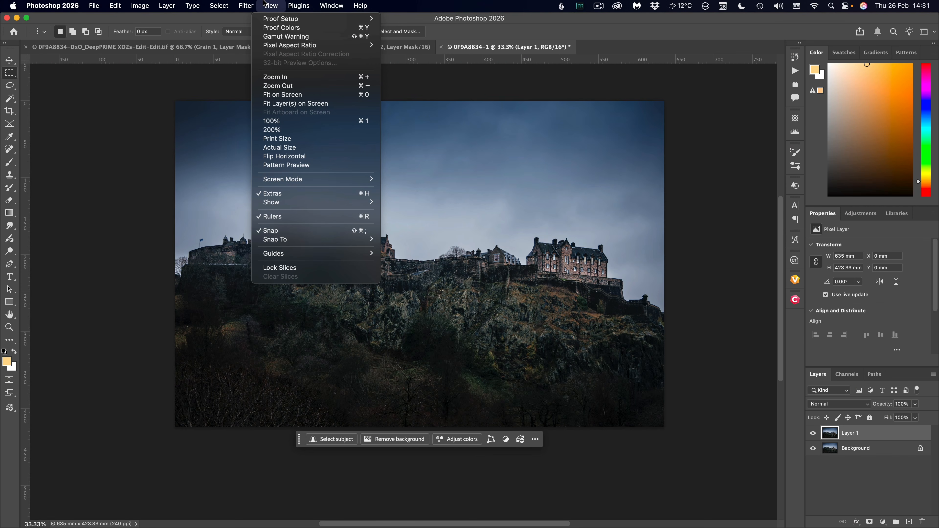
mouse_move(245, 5)
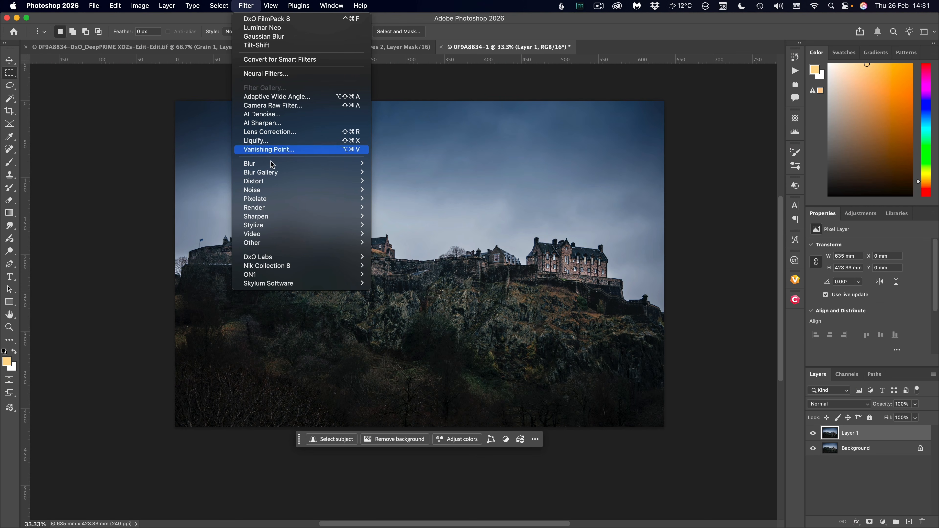
mouse_move(276, 176)
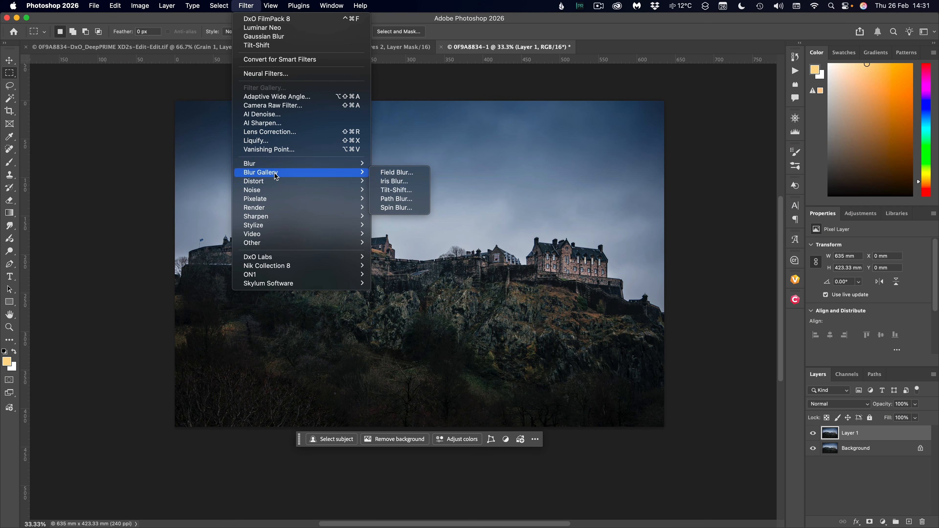
left_click(411, 191)
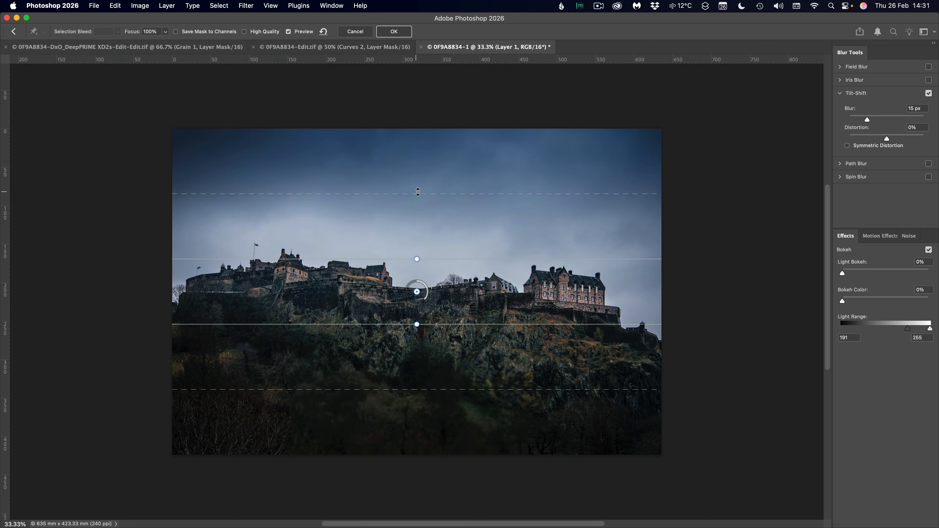
Extend the Tilt-Shift sharp zone from near the sky's top edge down to the lower cliff, and apply the blur at 4 px.
left_click_drag(398, 319, 411, 357)
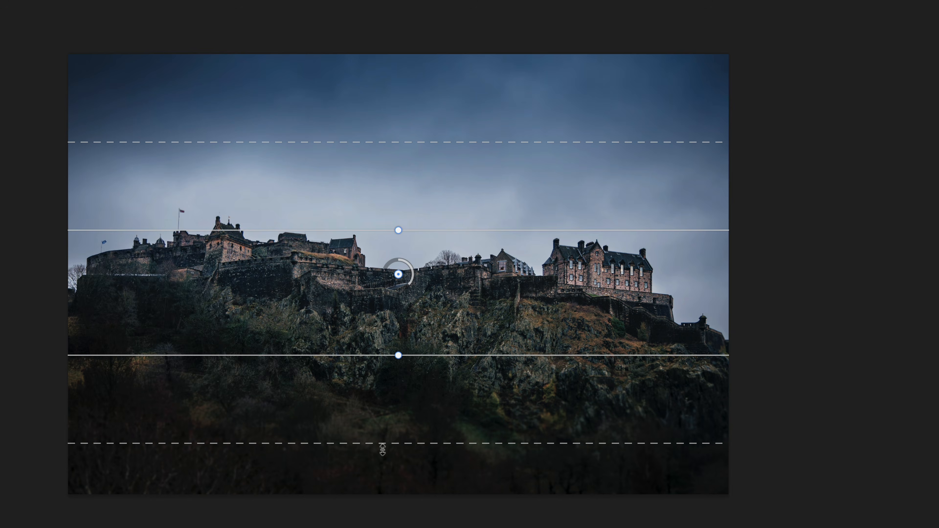
left_click_drag(384, 444, 383, 433)
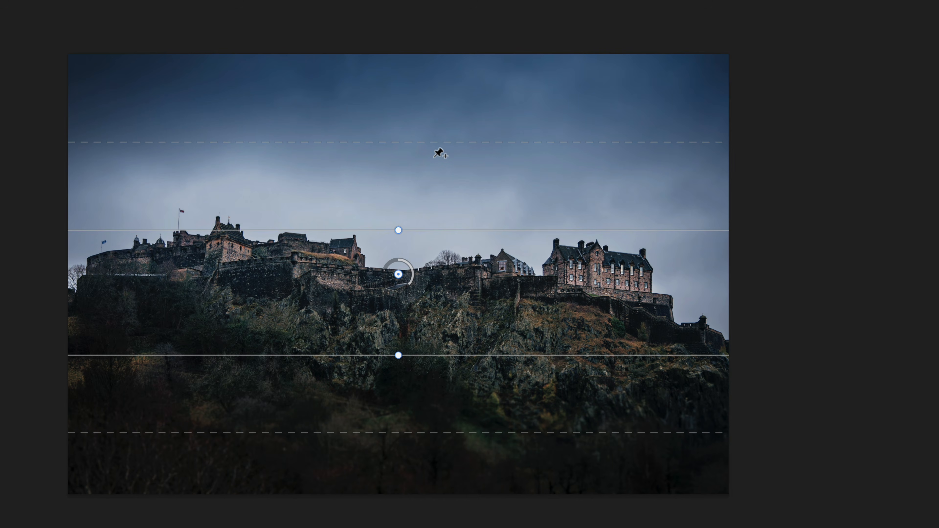
mouse_move(430, 142)
left_mouse_down()
mouse_move(436, 52)
mouse_move(428, 133)
left_mouse_up()
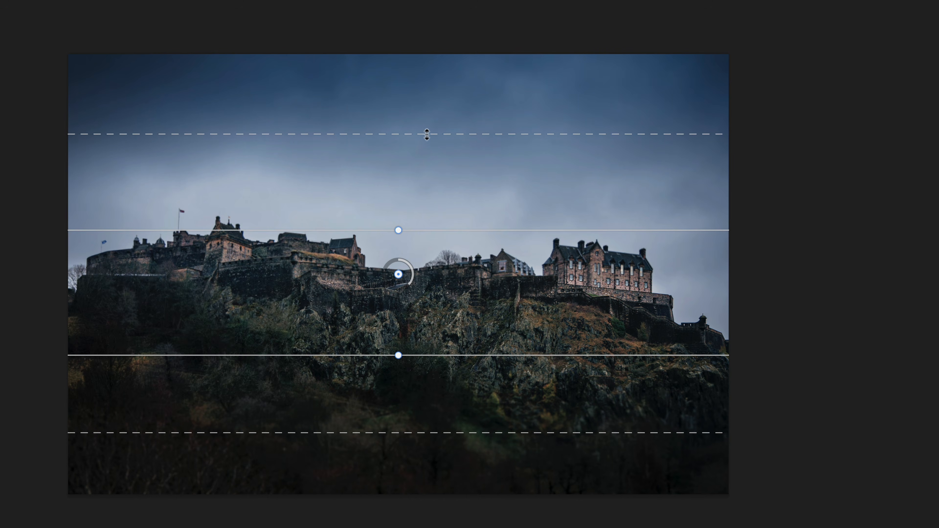
left_click_drag(420, 227, 425, 68)
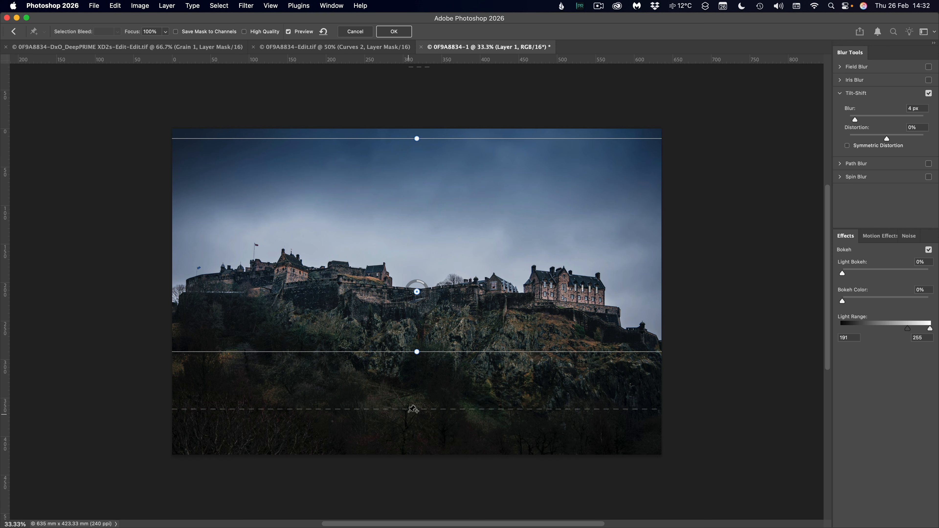
left_click_drag(447, 354, 441, 350)
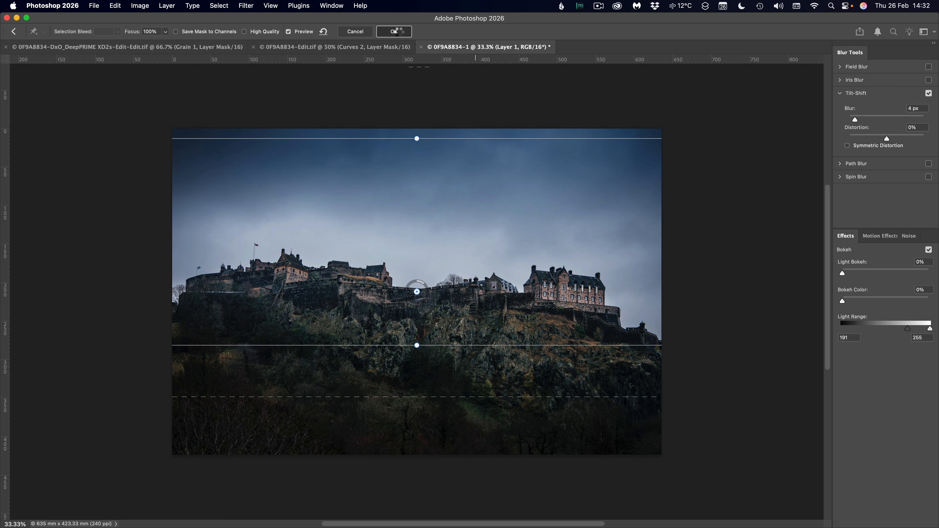
left_click(396, 31)
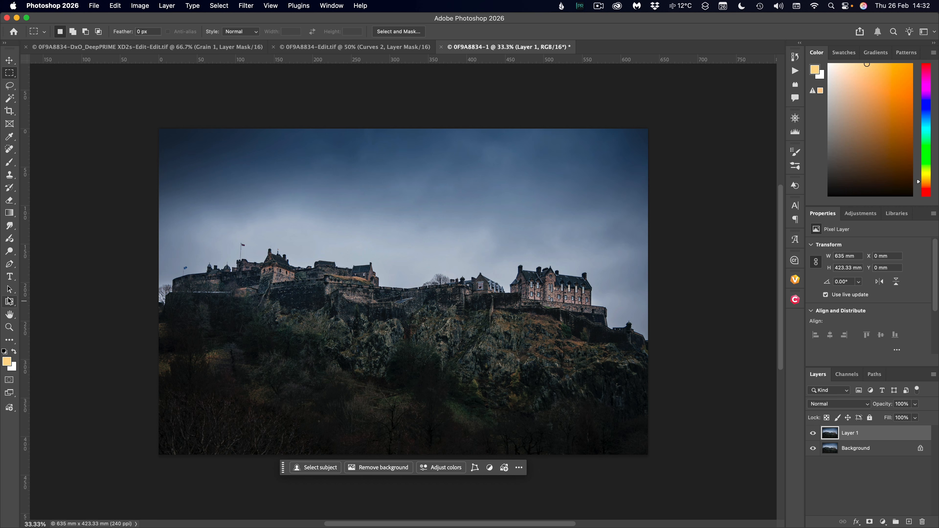
On a new layer, brush black over the photo's lower-left foreground and soften it with a 161.8-pixel Gaussian Blur.
left_click(908, 521)
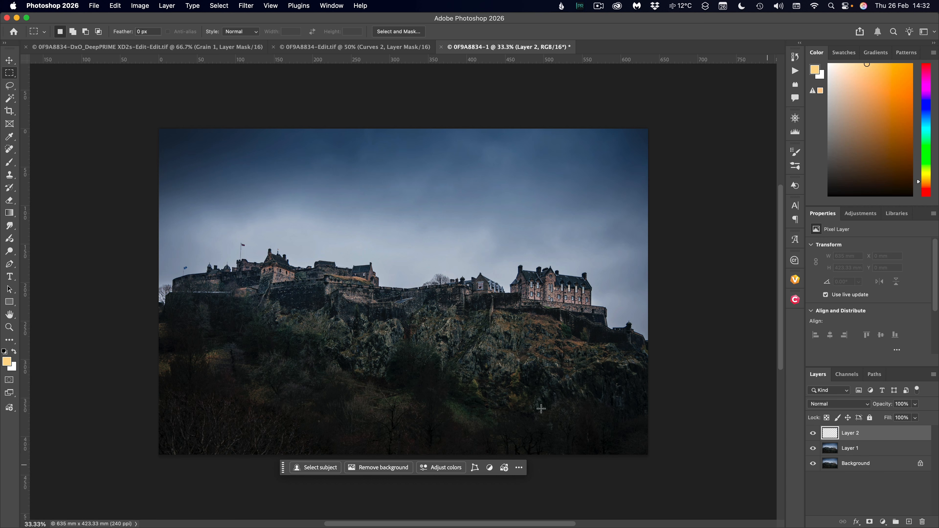
left_click(5, 352)
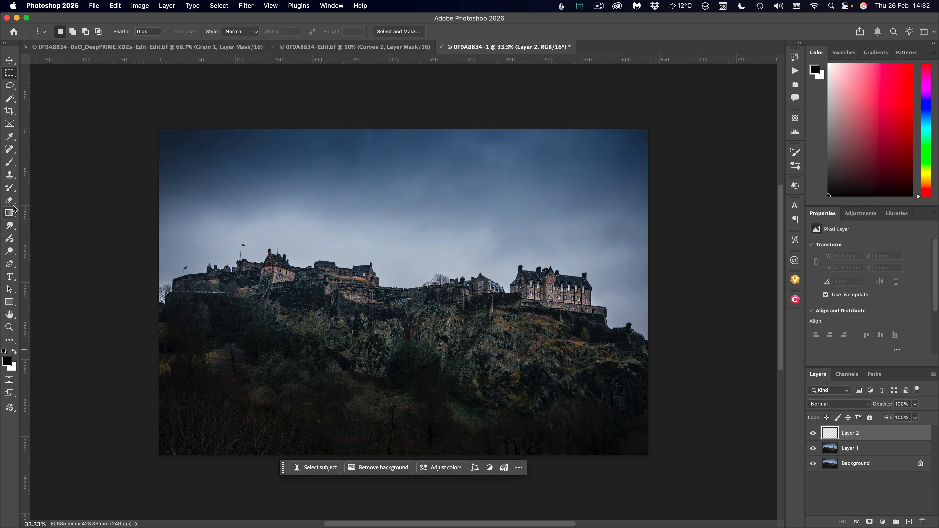
left_click(10, 163)
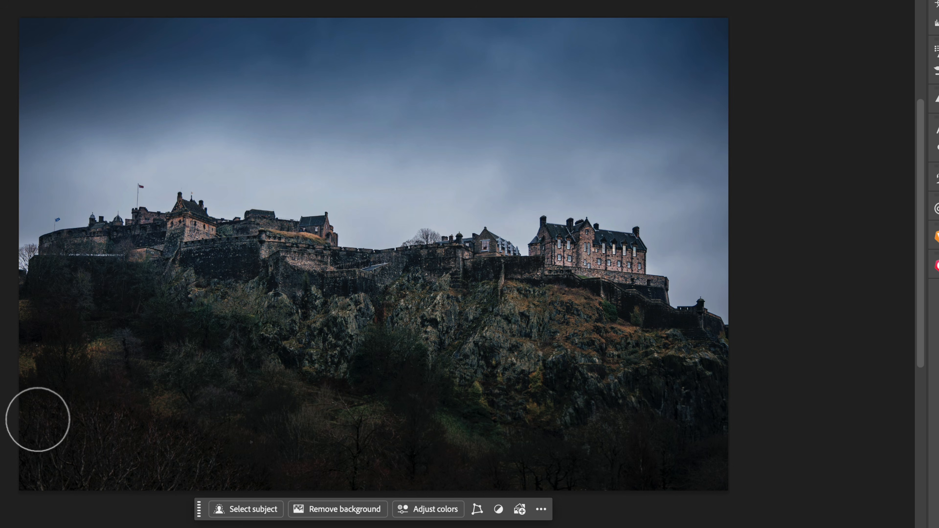
left_click_drag(37, 419, 109, 440)
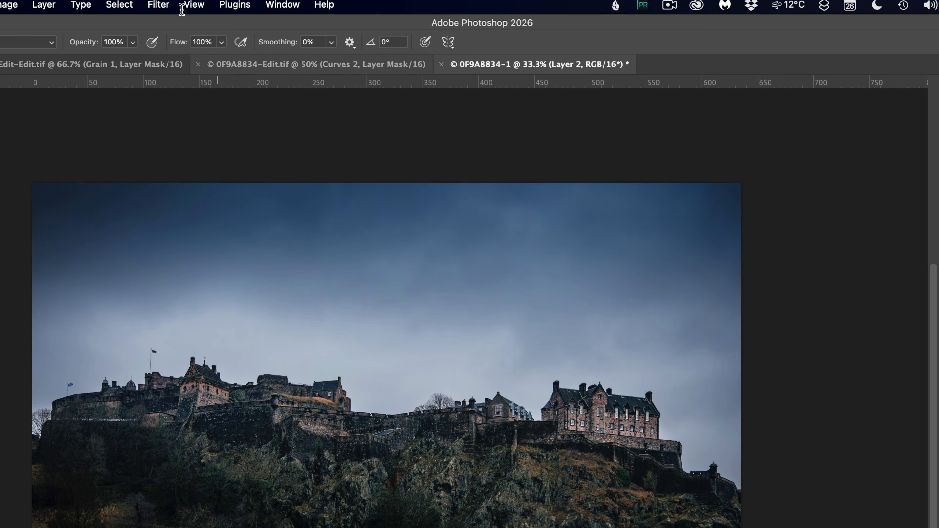
left_click(168, 4)
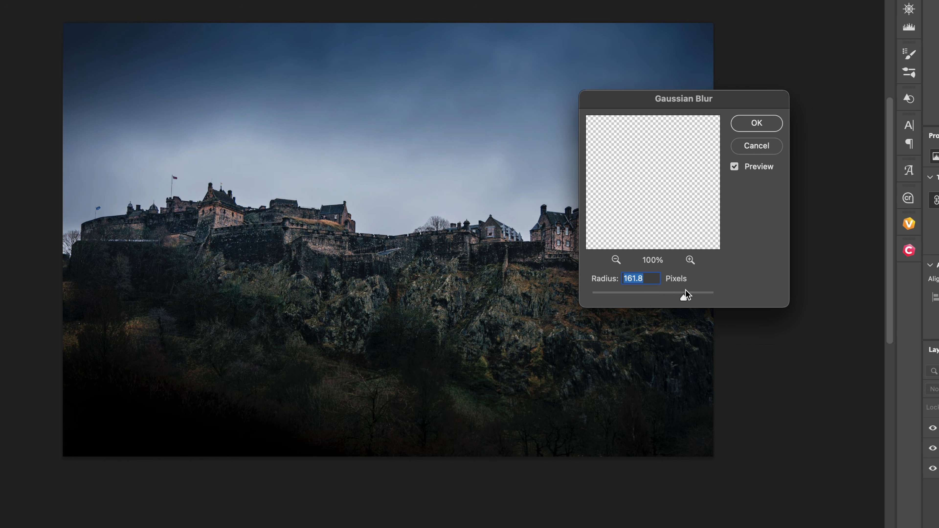
left_click(751, 122)
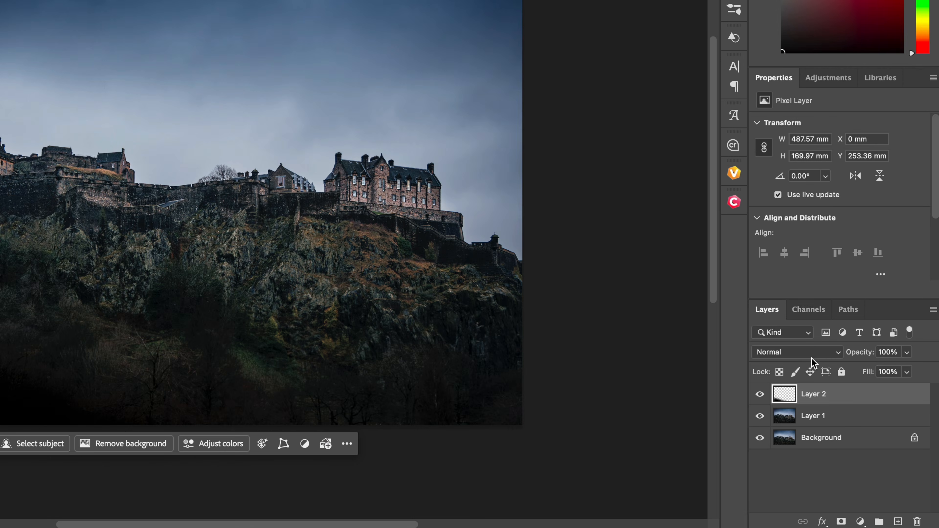
Adjust the blurred black layer's blend mode and lower its opacity so the foreground shading is subtler.
left_click(806, 357)
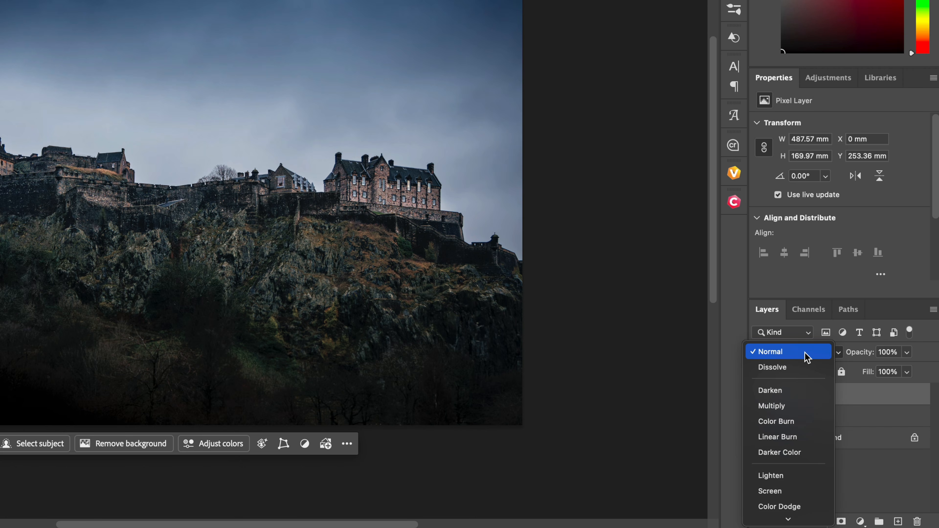
left_click(808, 422)
left_click_drag(876, 358, 819, 357)
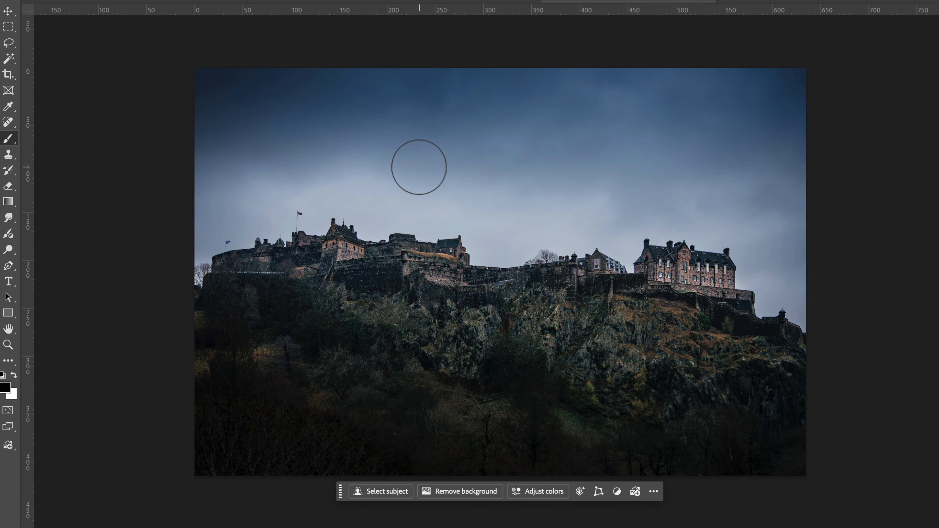
Shift the photo upward within the crop frame and fill the empty bottom strip using Generative Expand with Firefly Fill & Expand.
left_click(9, 75)
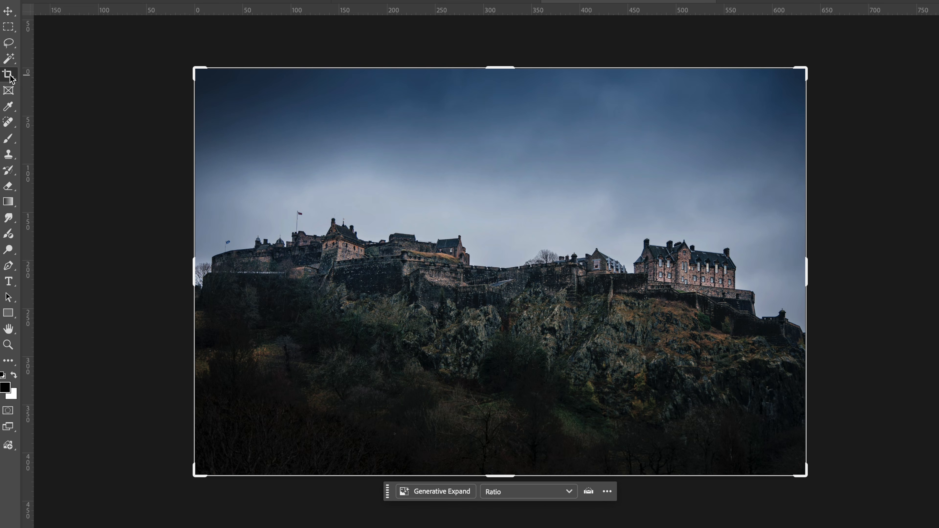
left_click(583, 241)
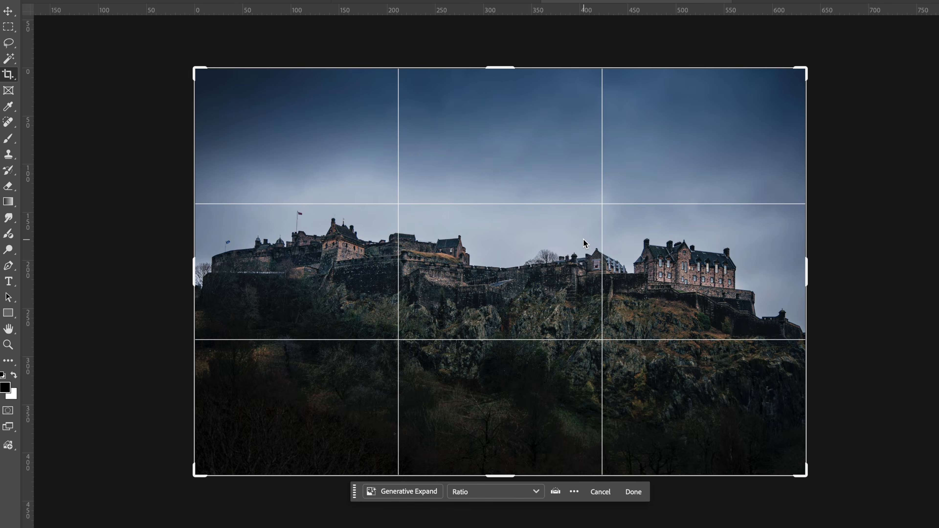
left_click_drag(452, 272, 451, 242)
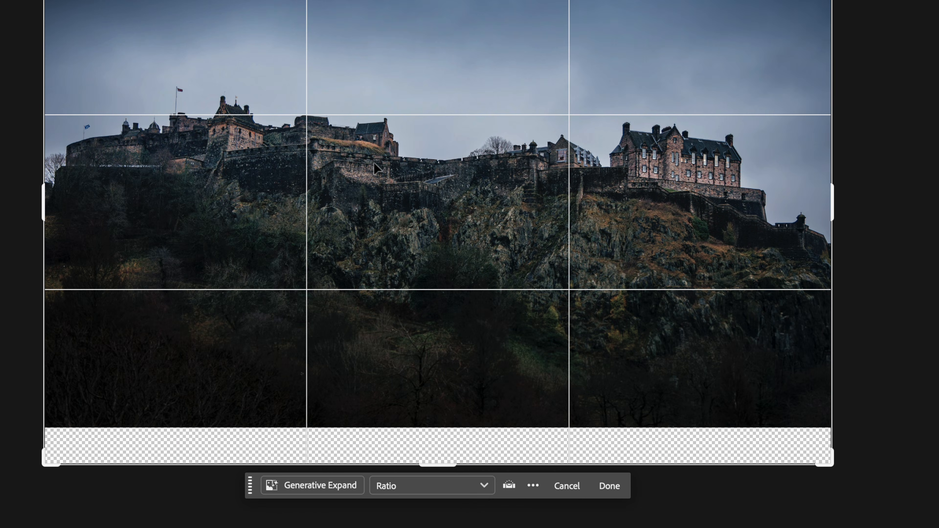
left_click(303, 488)
left_click(478, 487)
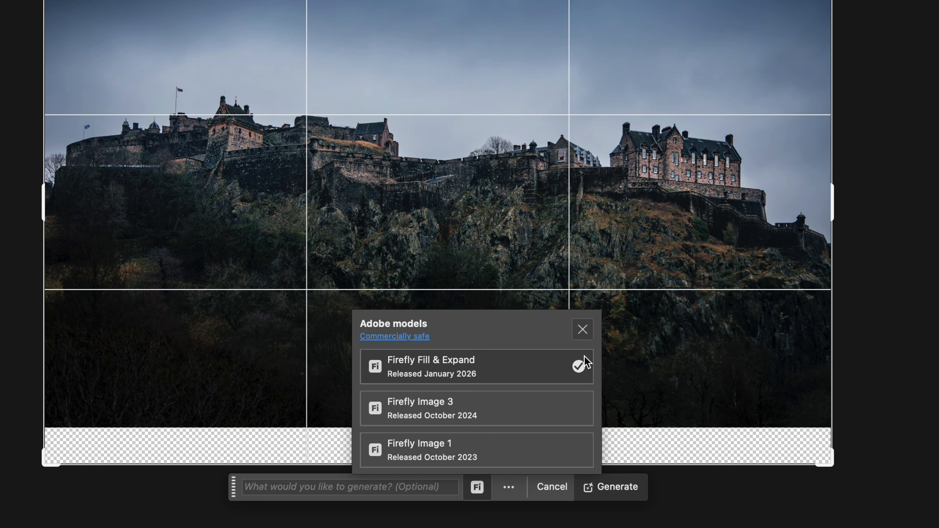
left_click(575, 336)
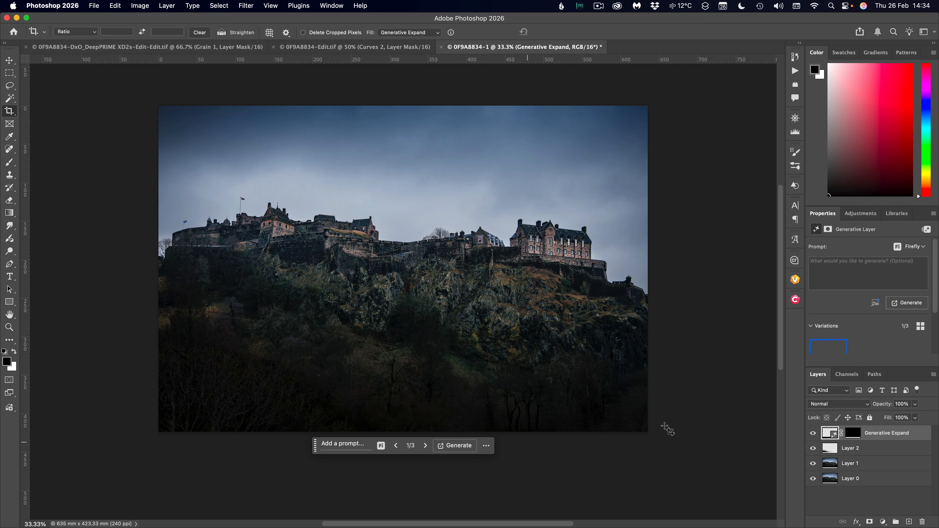
scroll(838, 321, "down", 3)
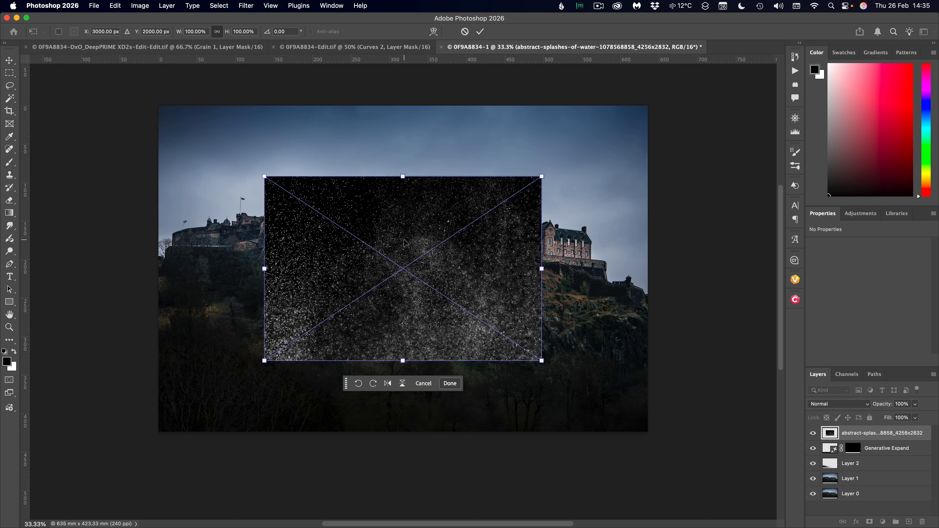
left_click_drag(542, 176, 650, 104)
left_click_drag(263, 364, 150, 444)
key("c")
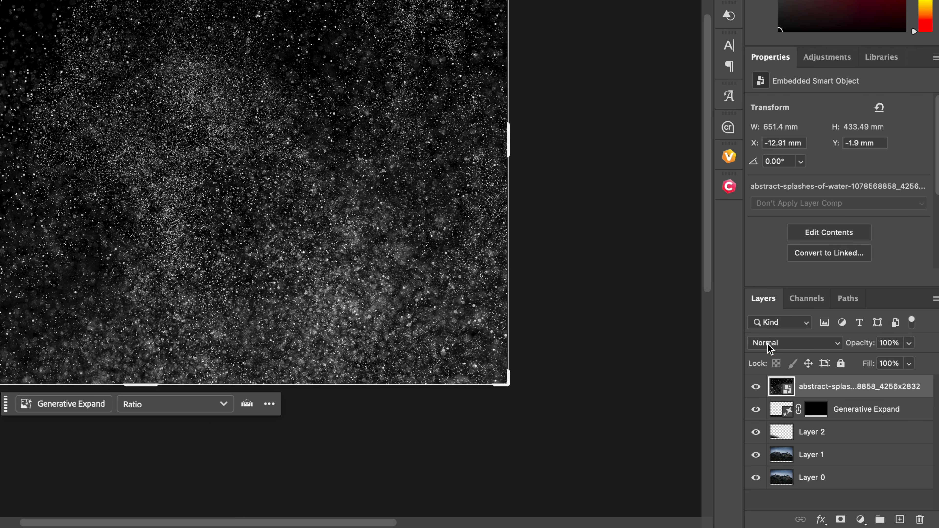
Set the water-splash layer's blend mode to Screen and its opacity to 47%.
left_click(770, 348)
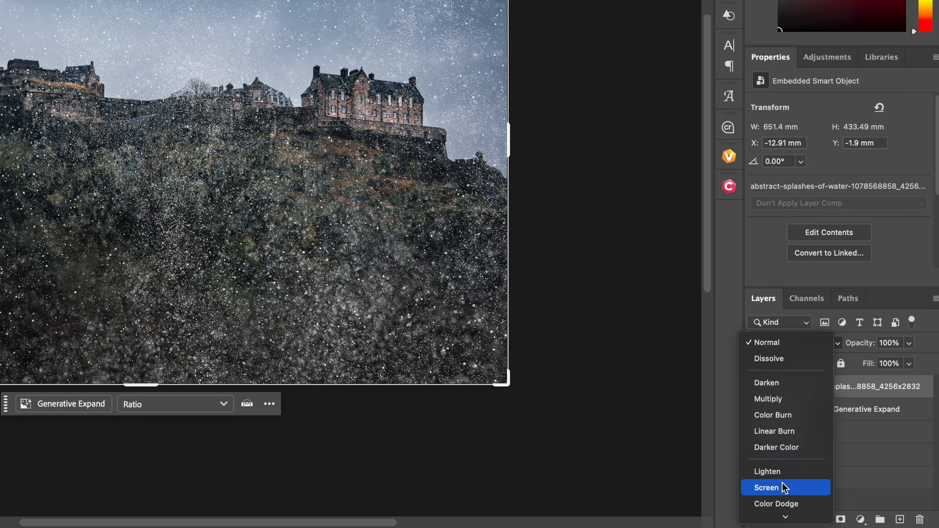
scroll(789, 475, "down", 3)
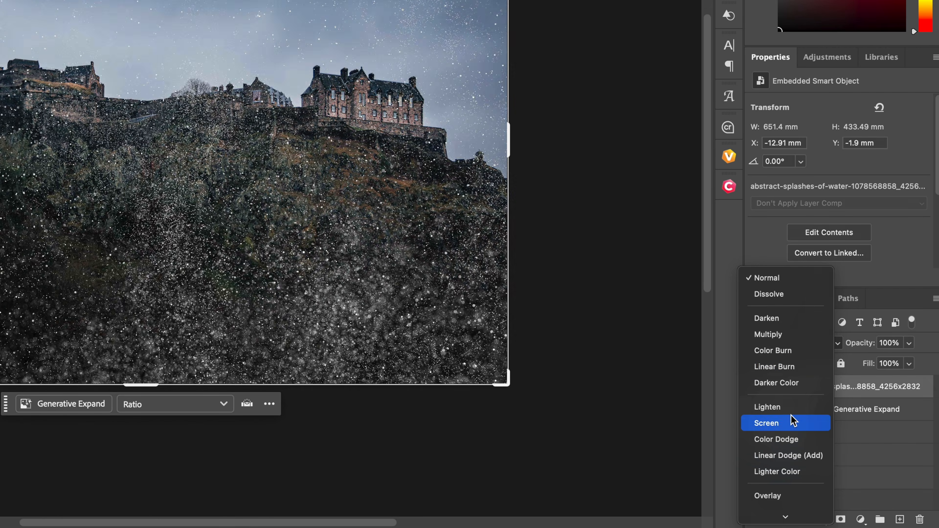
left_click(794, 424)
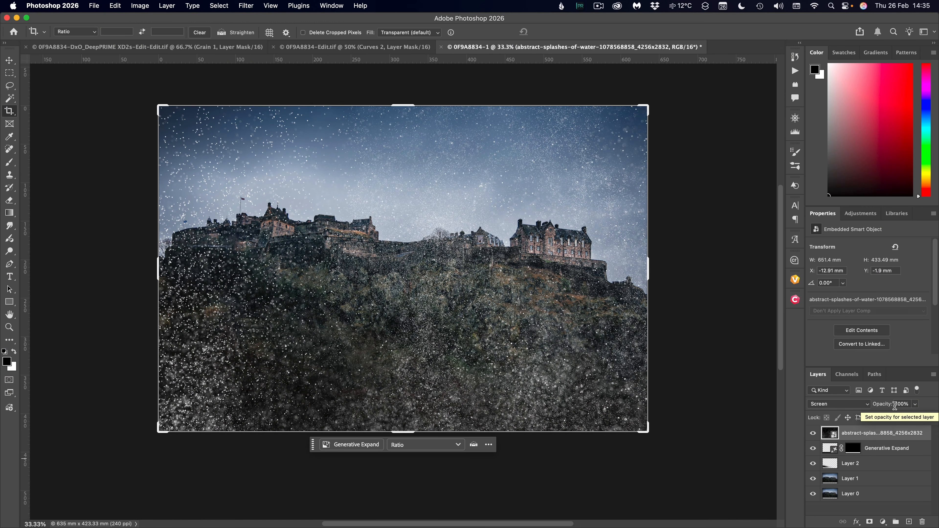
left_click_drag(886, 405, 864, 406)
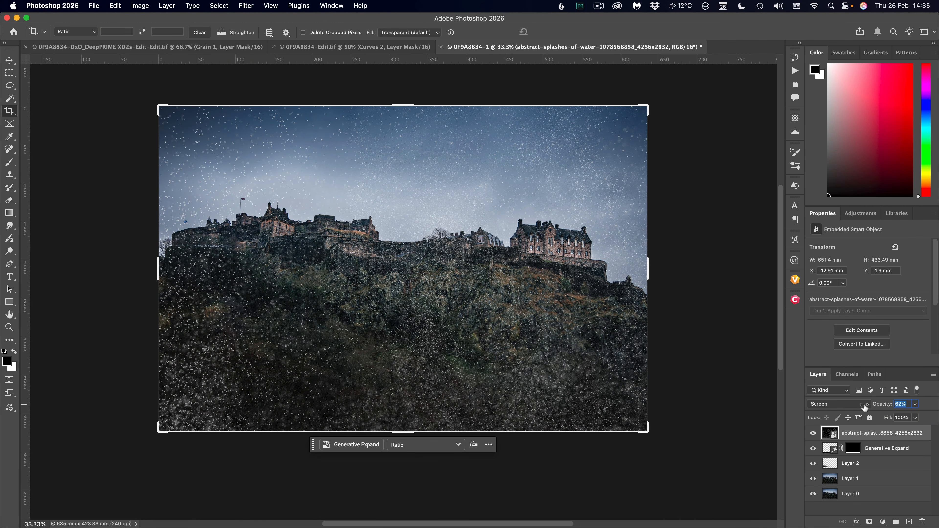
left_click_drag(856, 407, 855, 407)
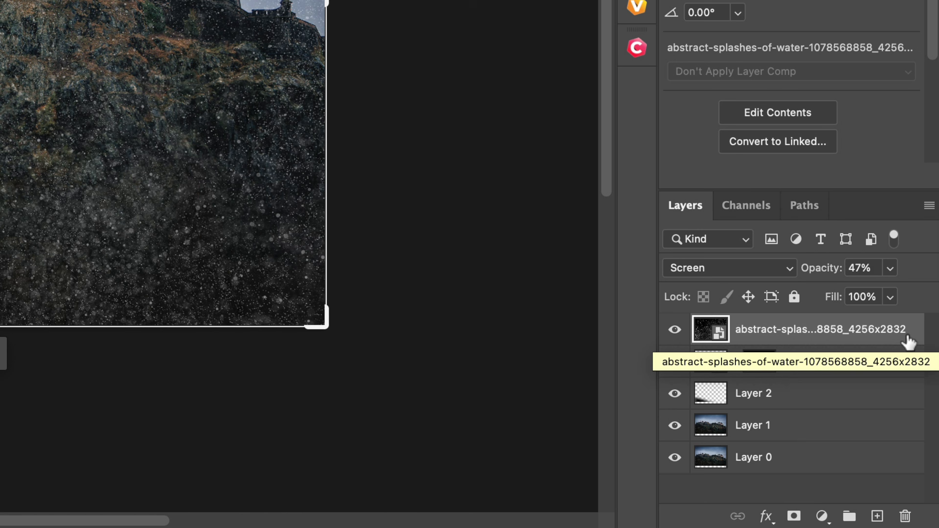
In the water-splash layer's blending options, split the underlying layer's dark Blend If slider to 6 / 42.
double_click(909, 342)
key("Return")
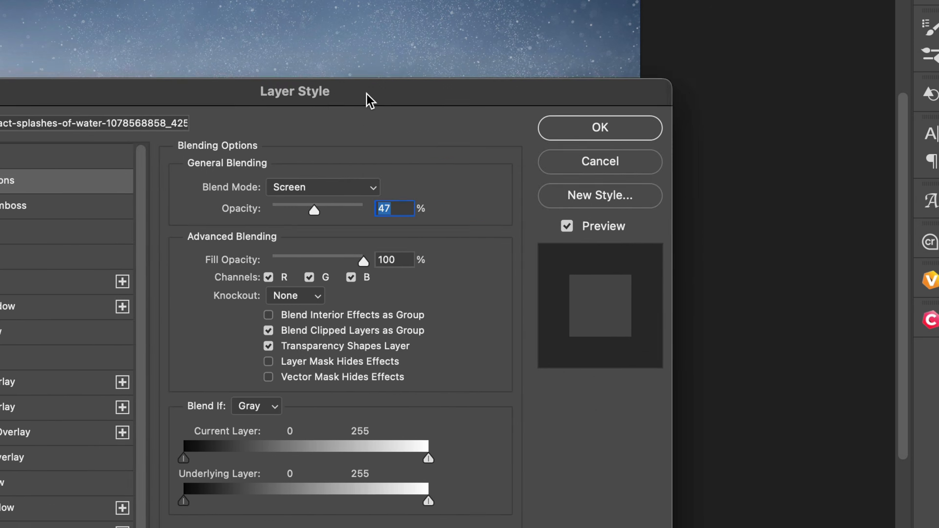
left_click_drag(369, 99, 517, 21)
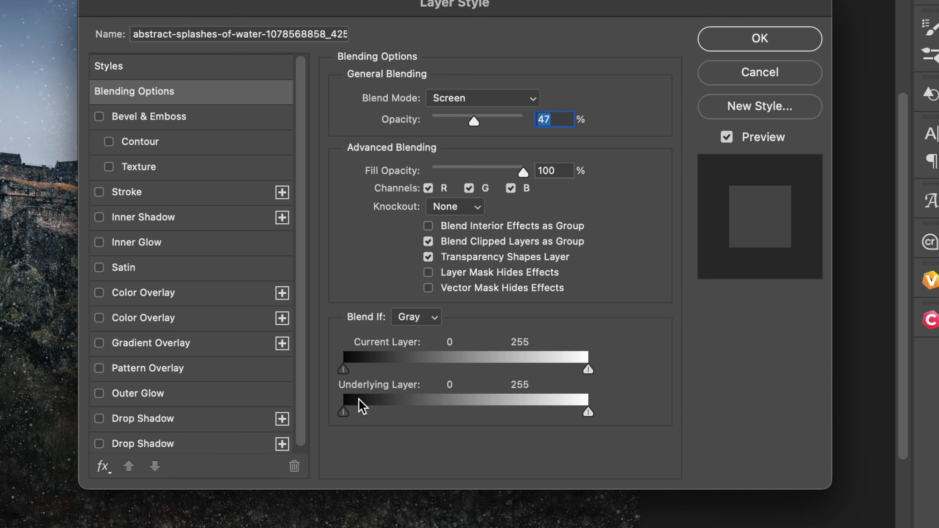
mouse_move(347, 416)
left_mouse_down()
mouse_move(383, 414)
mouse_move(341, 415)
mouse_move(350, 417)
left_mouse_up()
left_click_drag(462, 9, 313, 431)
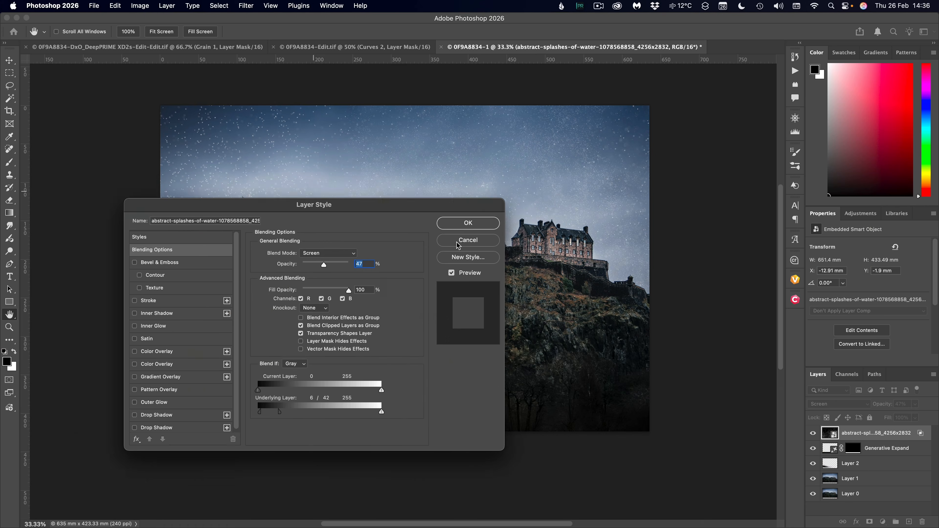
left_click_drag(341, 205, 588, 260)
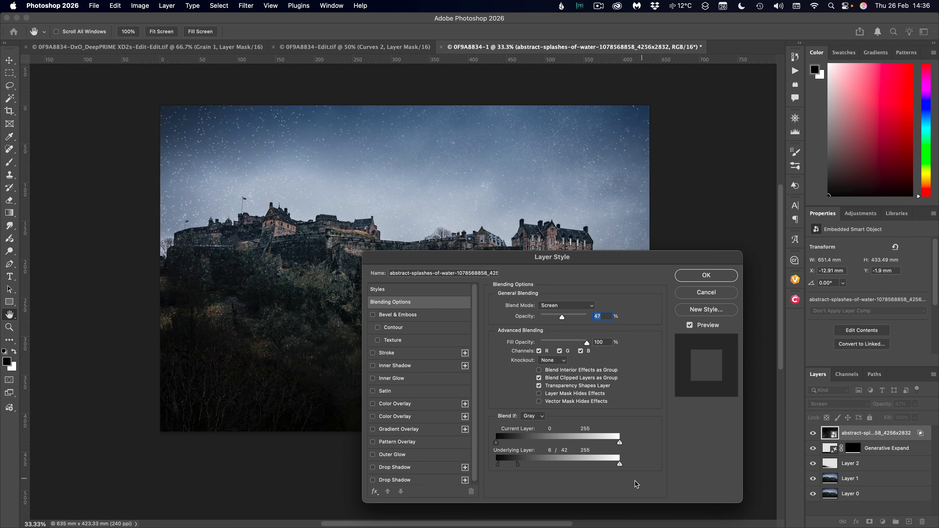
Split the underlying layer's bright Blend If slider to 219 / 255, raise the layer opacity to 50%, and apply the layer style.
left_click_drag(619, 465, 612, 465)
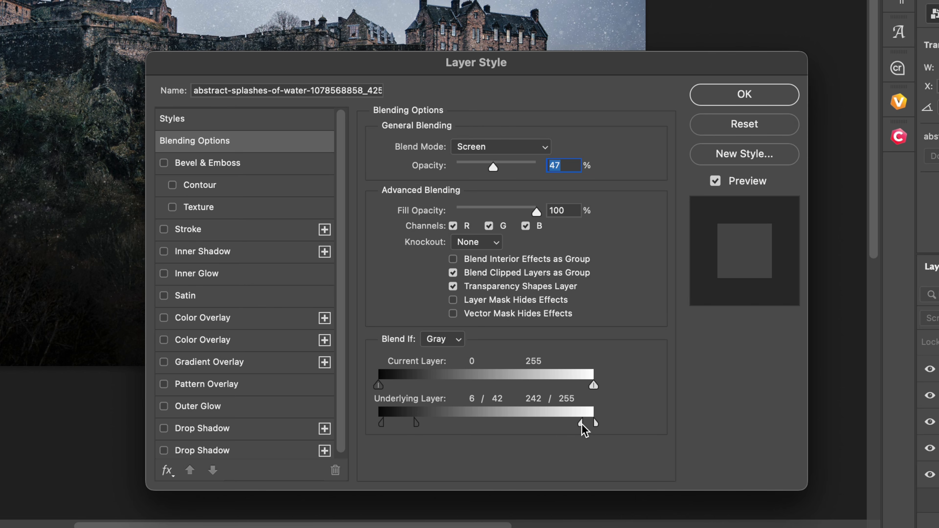
left_click_drag(581, 424, 562, 427)
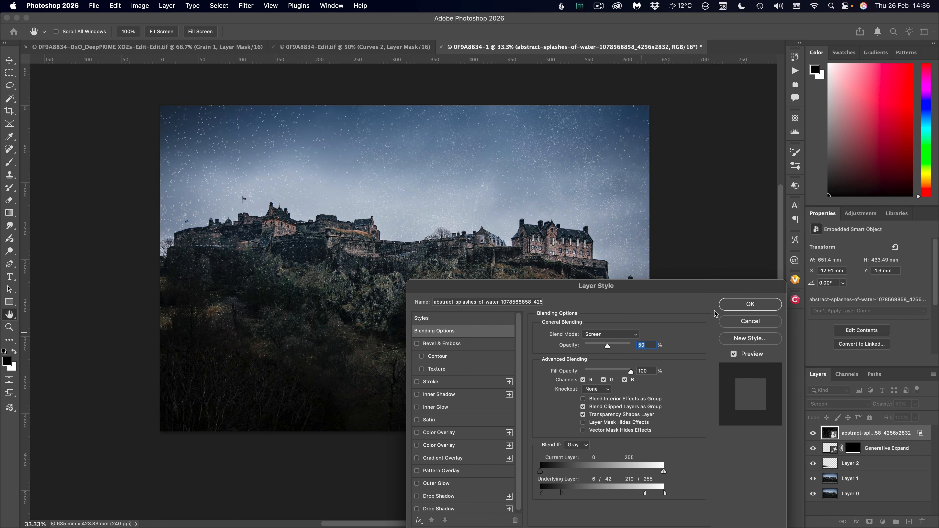
left_click(734, 305)
Start a Tilt-Shift blur on the splash layer, widen its transitions toward the image's top and bottom edges, and set the blur to 8 px.
key("c")
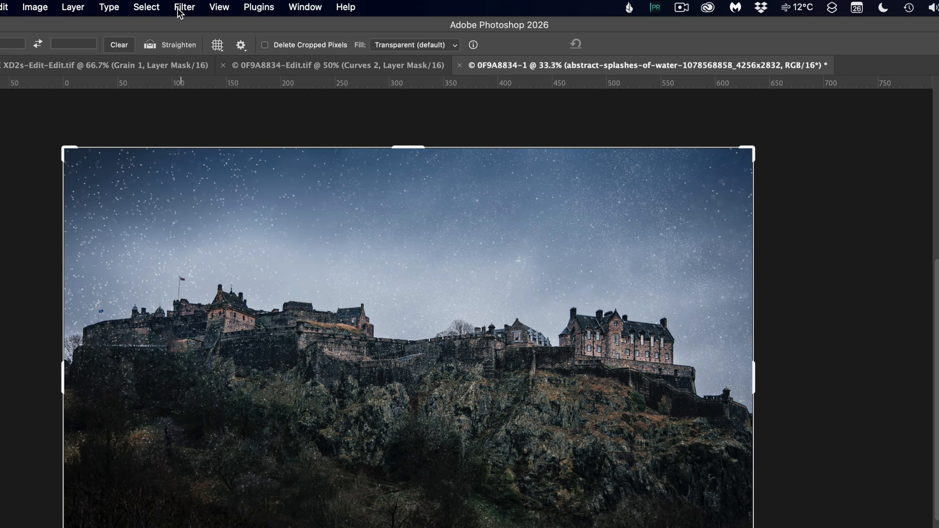
left_click(219, 7)
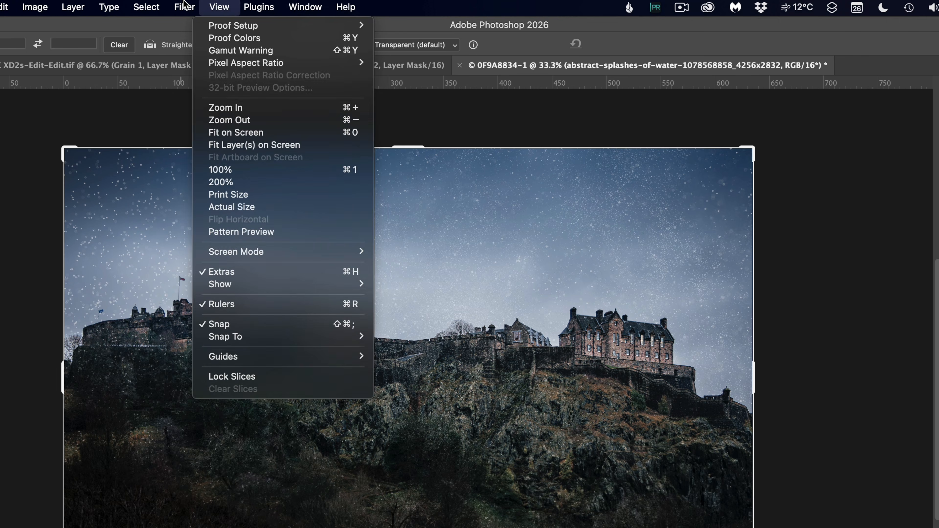
mouse_move(184, 4)
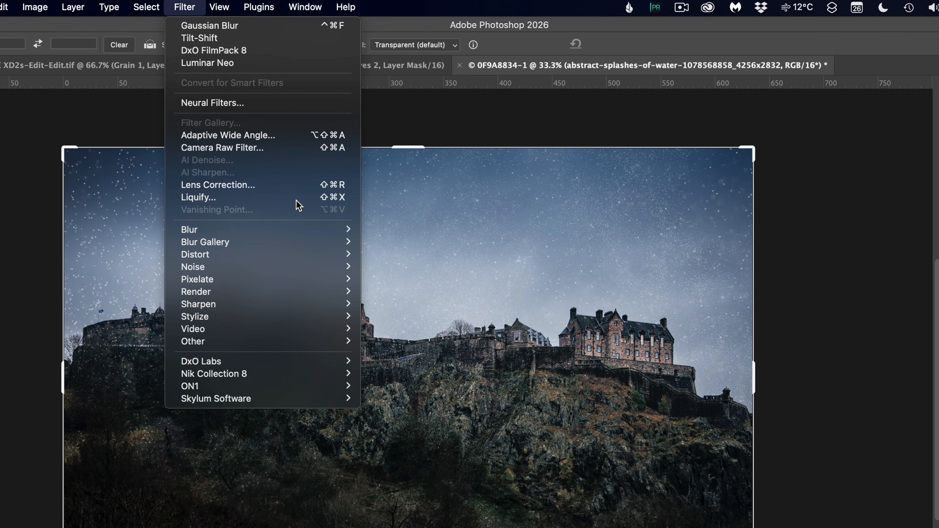
mouse_move(281, 242)
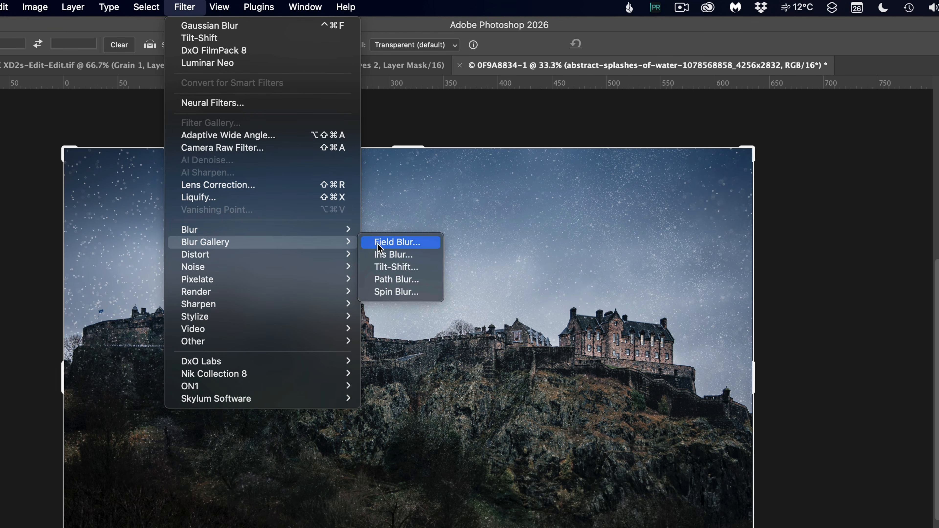
left_click(432, 268)
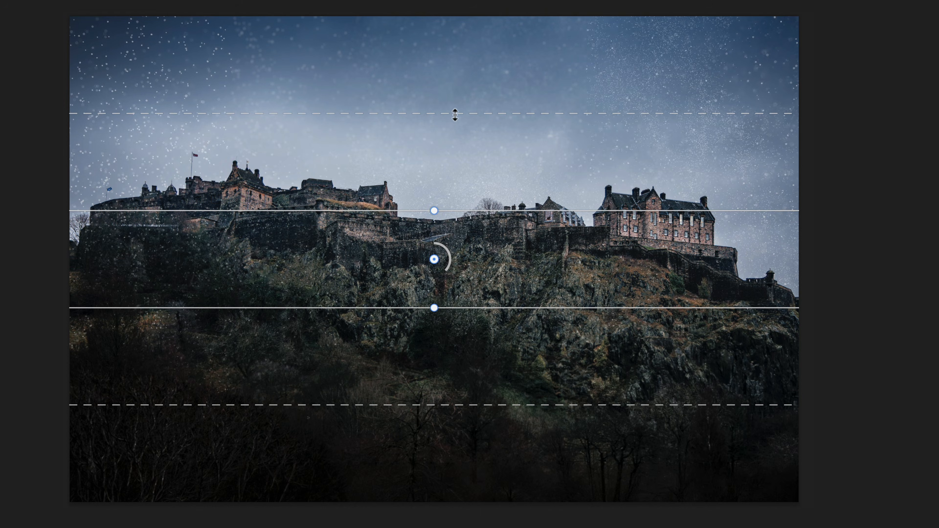
left_click_drag(445, 109, 450, 32)
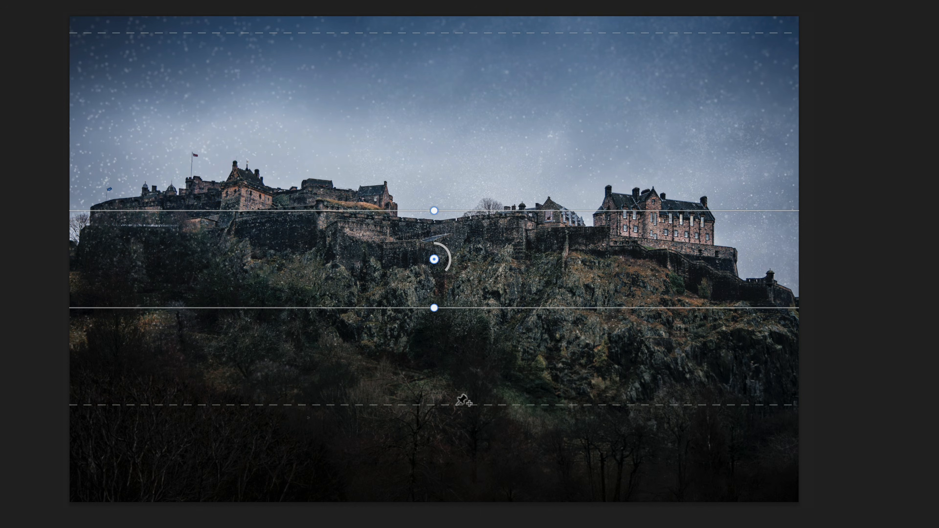
left_click_drag(456, 409, 457, 465)
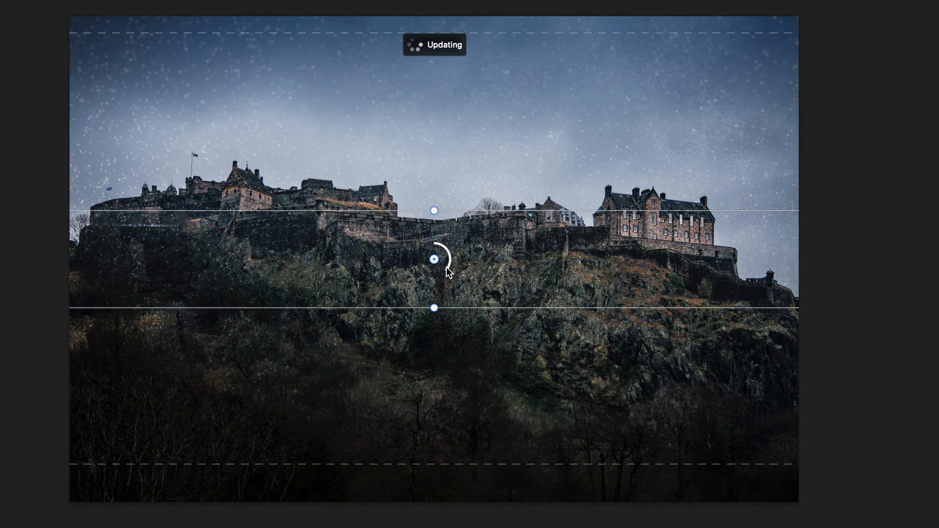
left_click_drag(450, 271, 457, 258)
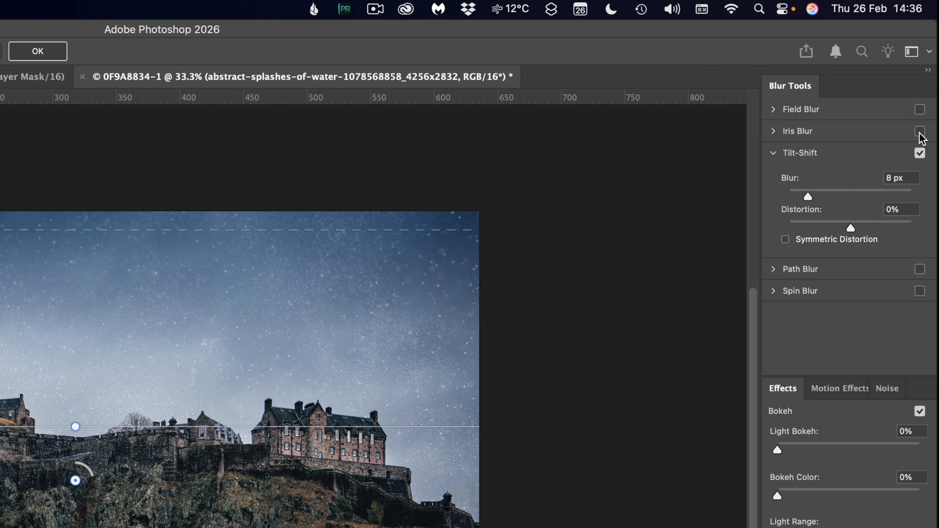
Add an Iris Blur with an ellipse spanning nearly the whole image, reduce its blur to 3 px, and apply the Blur Gallery effects.
left_click(919, 153)
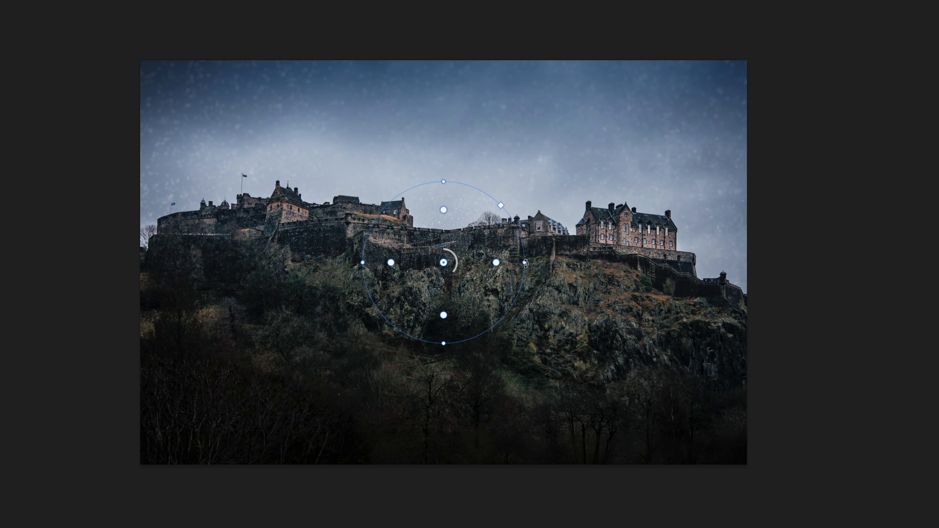
left_click_drag(524, 273, 718, 267)
left_click_drag(444, 82, 443, 148)
left_click_drag(639, 67, 697, 81)
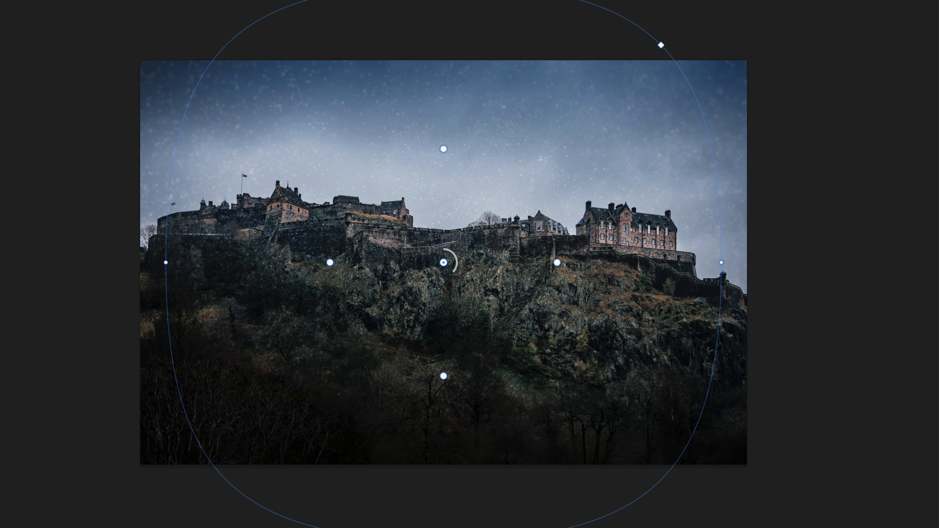
left_click_drag(445, 3, 444, 58)
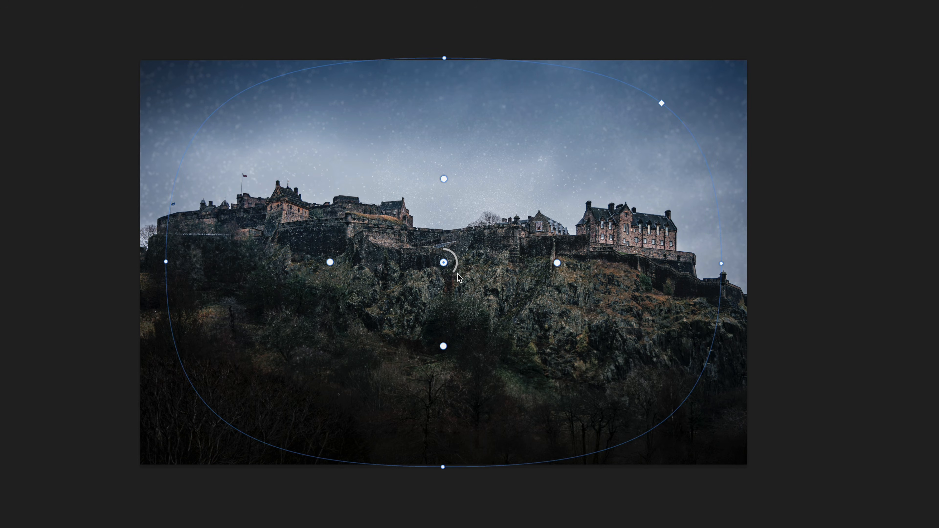
left_click_drag(457, 269, 455, 252)
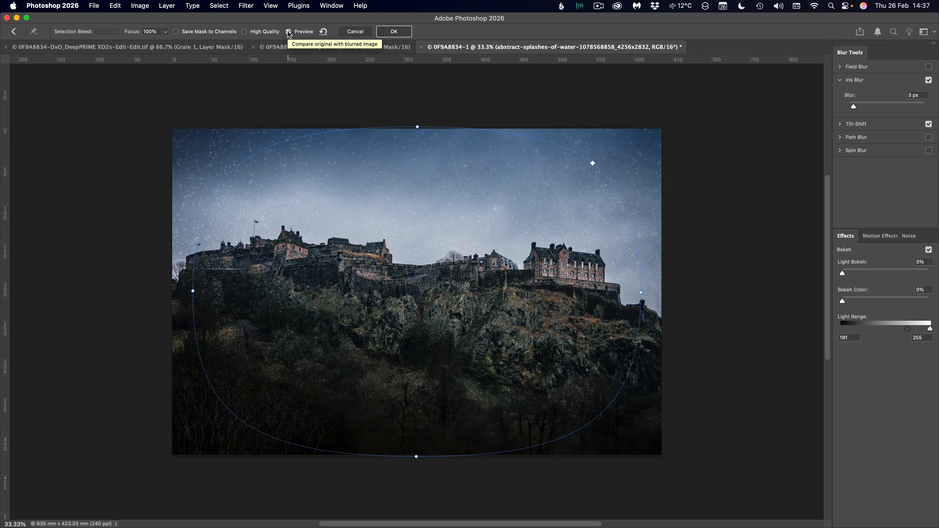
left_click(288, 32)
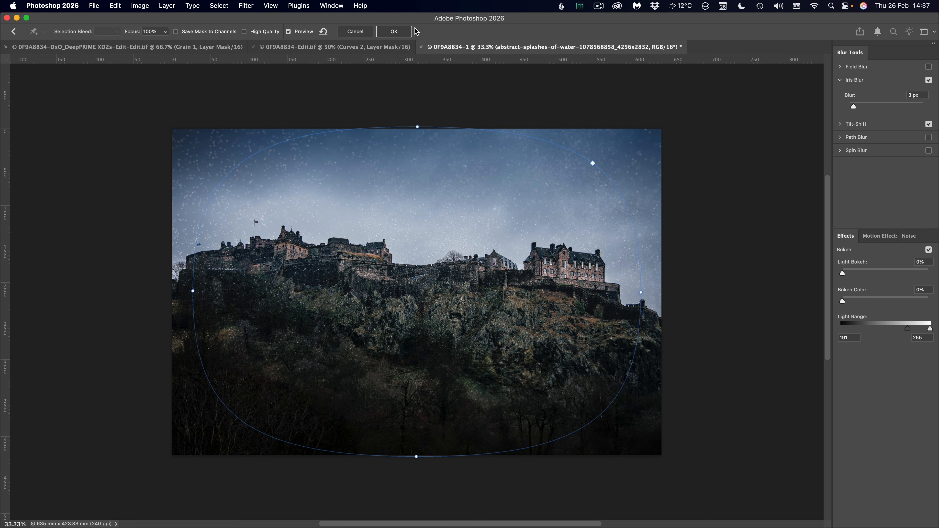
left_click(394, 32)
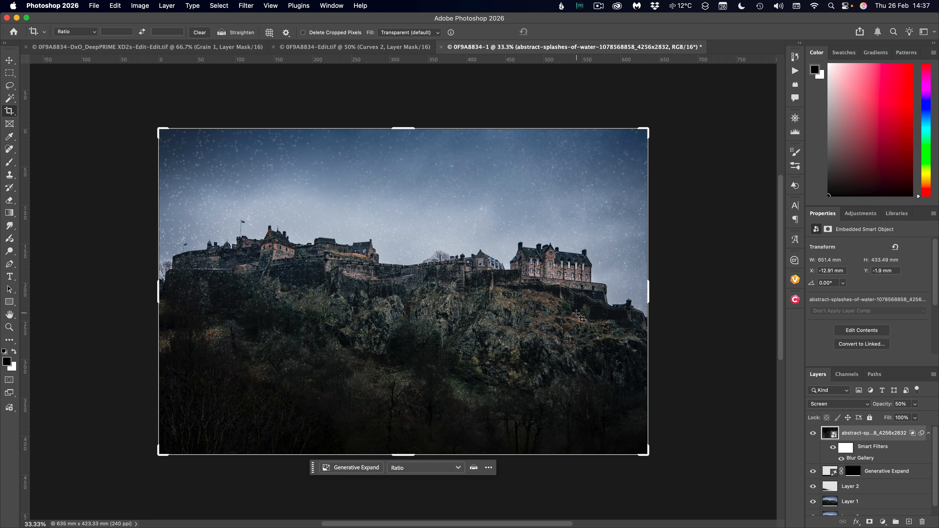
Add a Clarity and dehaze adjustment layer with Clarity at +33 and invert its mask to black.
left_click(882, 522)
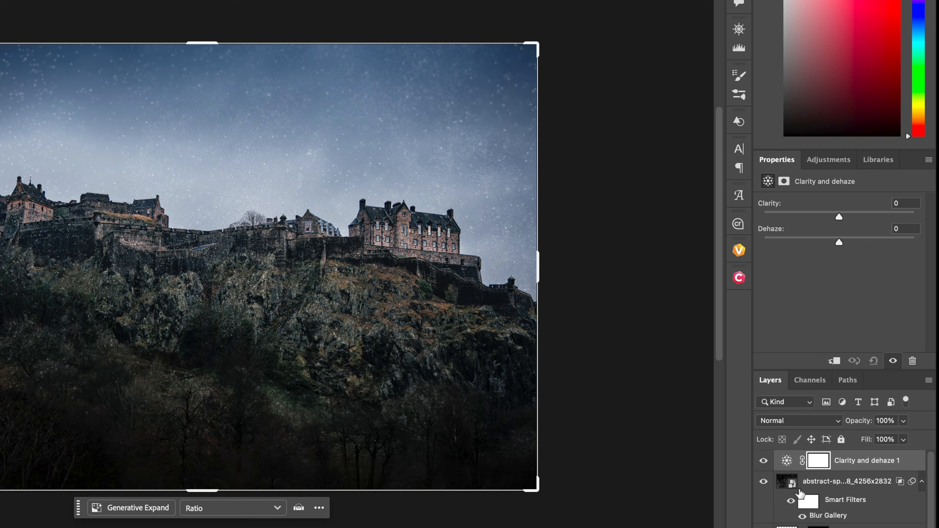
left_click_drag(845, 214, 863, 217)
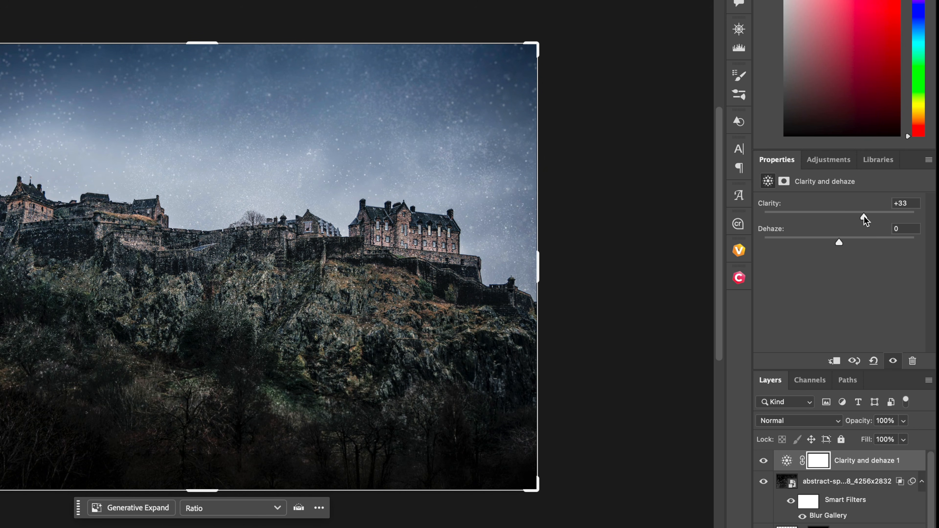
left_click(819, 467)
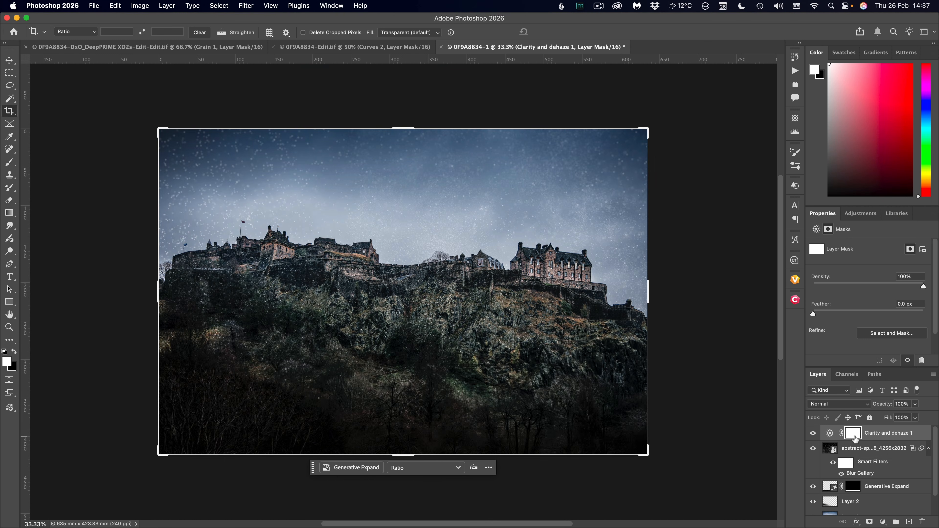
key("super+i")
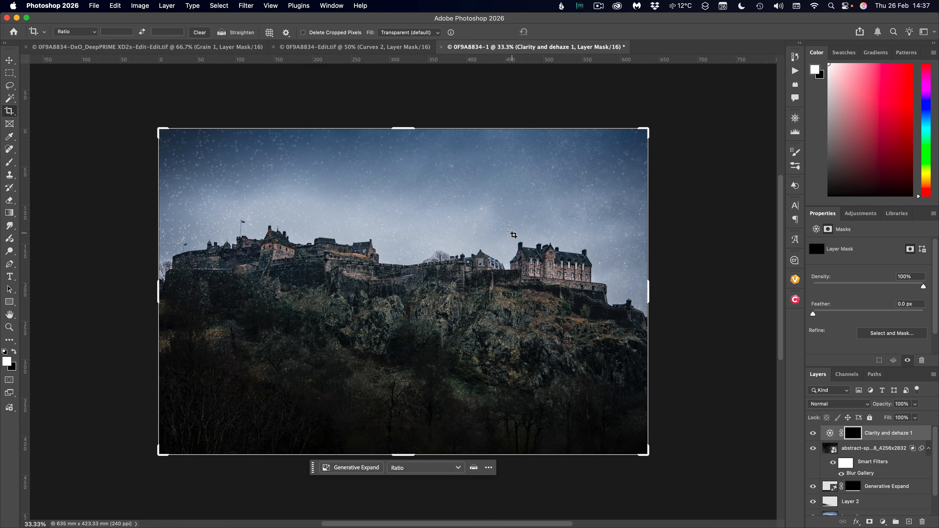
Paint white with a small soft brush on the Clarity and dehaze mask over the castle and upper rocks.
key("b")
key("bracketleft")
key("bracketleft")
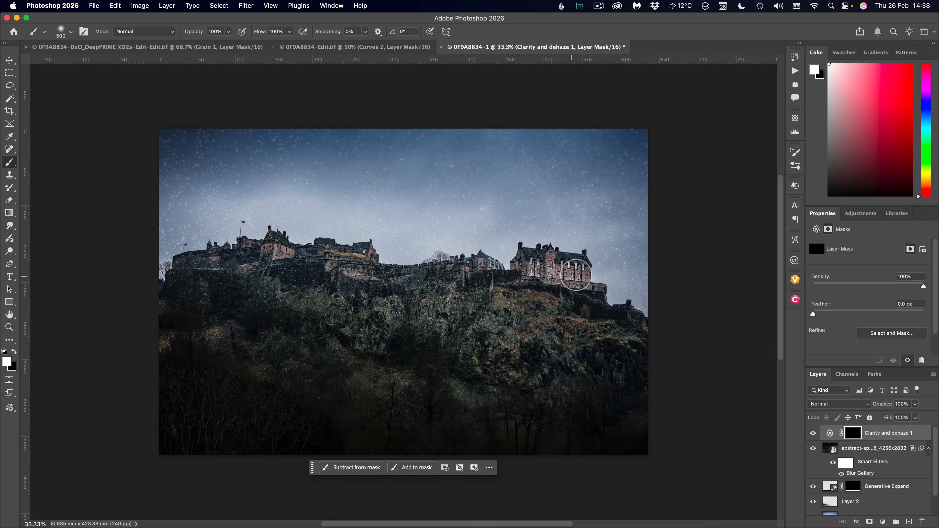
mouse_move(542, 273)
left_mouse_down()
mouse_move(581, 278)
mouse_move(512, 282)
mouse_move(589, 308)
mouse_move(575, 314)
mouse_move(475, 281)
mouse_move(485, 275)
mouse_move(428, 286)
mouse_move(352, 273)
mouse_move(358, 260)
mouse_move(323, 269)
mouse_move(262, 251)
mouse_move(569, 288)
left_mouse_up()
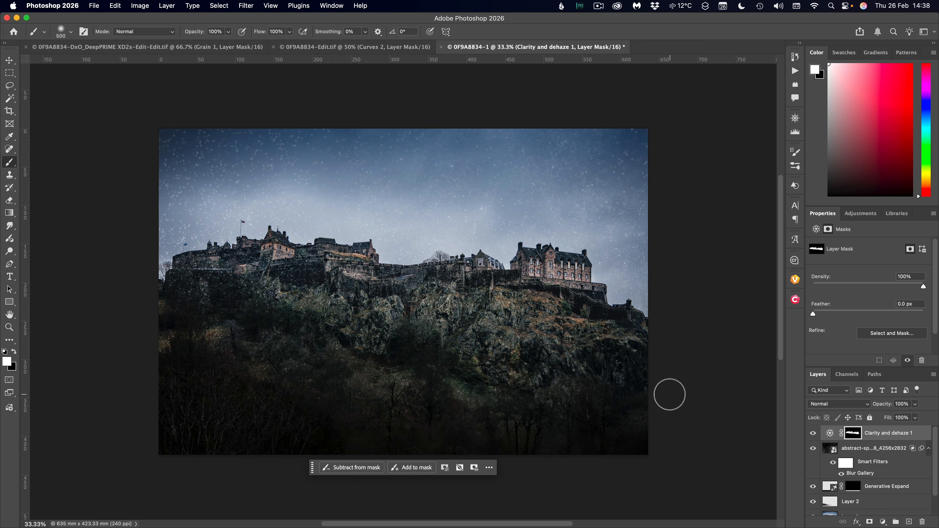
Add a Curves adjustment layer and slightly raise the midpoint of its Red channel.
left_click(883, 522)
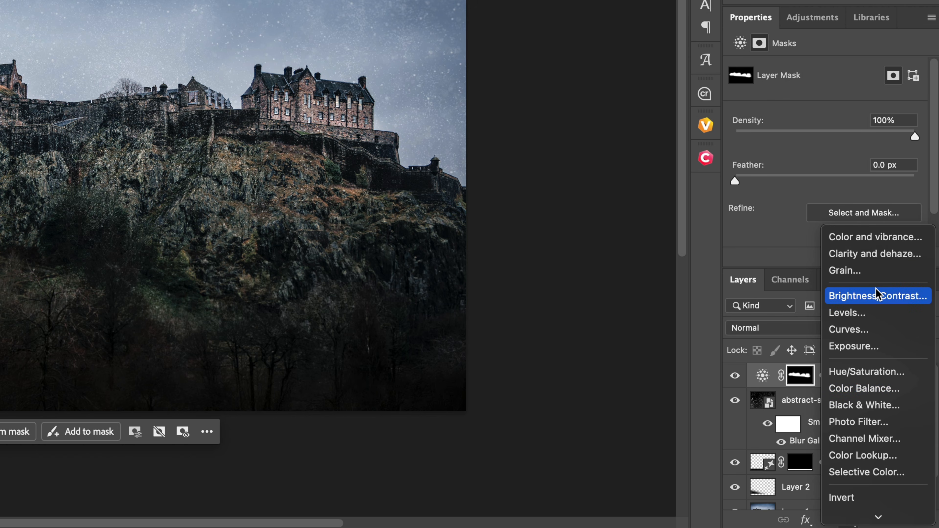
left_click(872, 330)
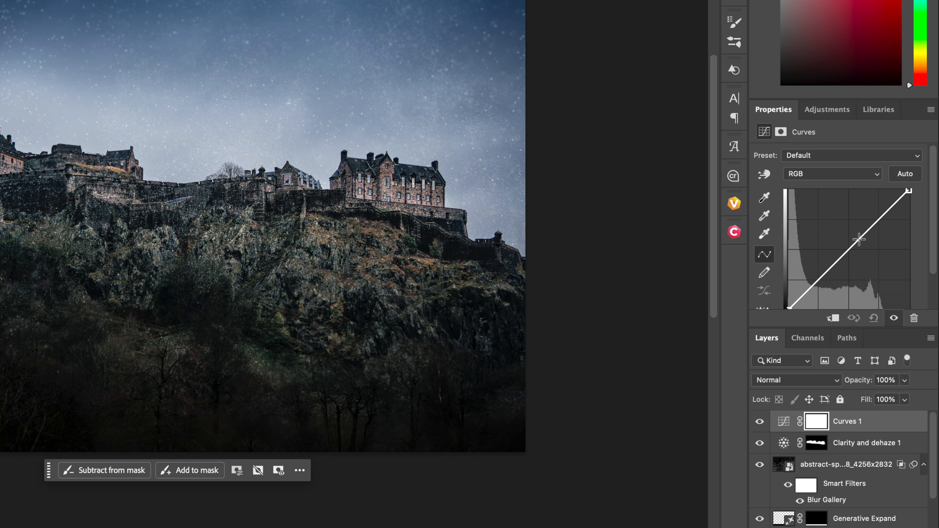
left_click(819, 175)
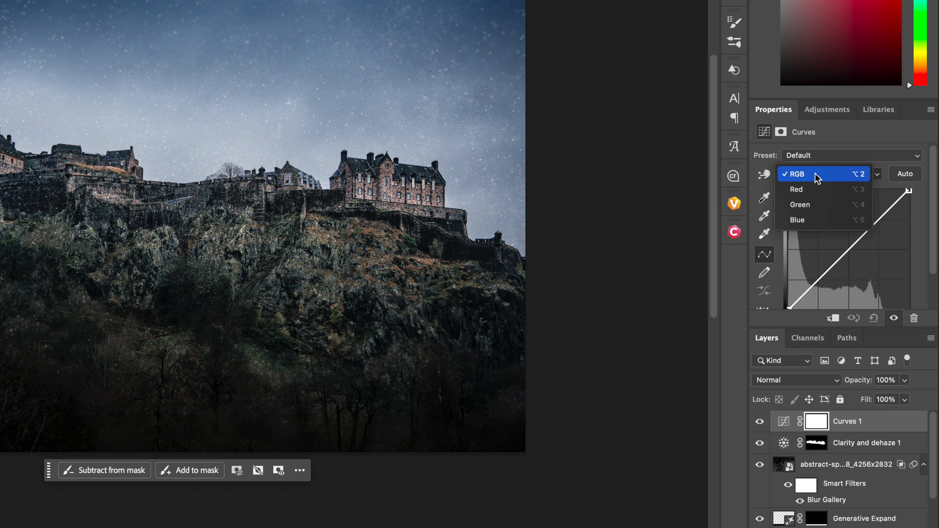
left_click(818, 189)
left_click_drag(850, 249, 848, 245)
Slightly raise the Green channel's midpoint and lower the Blue channel's midpoint in the Curves adjustment.
left_click(839, 178)
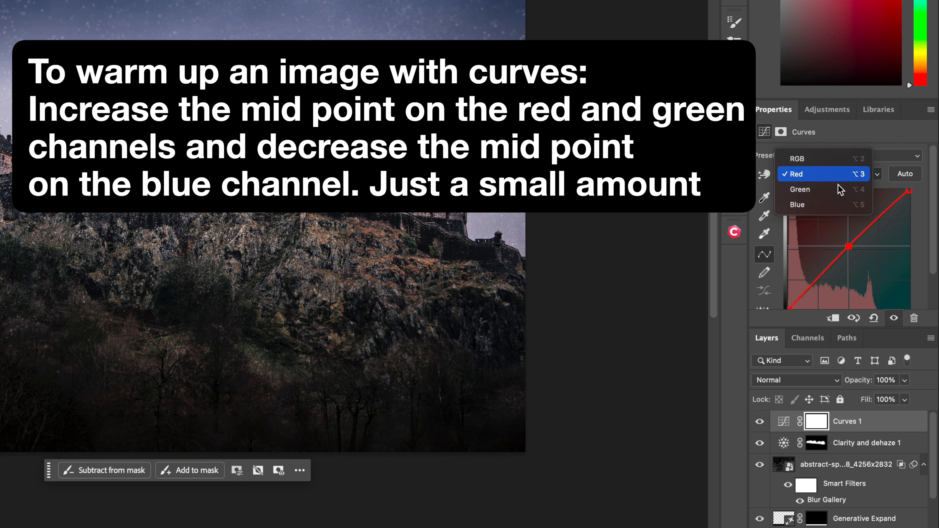
left_click(841, 190)
left_click_drag(848, 248, 849, 246)
left_click(810, 177)
left_click(813, 189)
left_click_drag(849, 248, 848, 251)
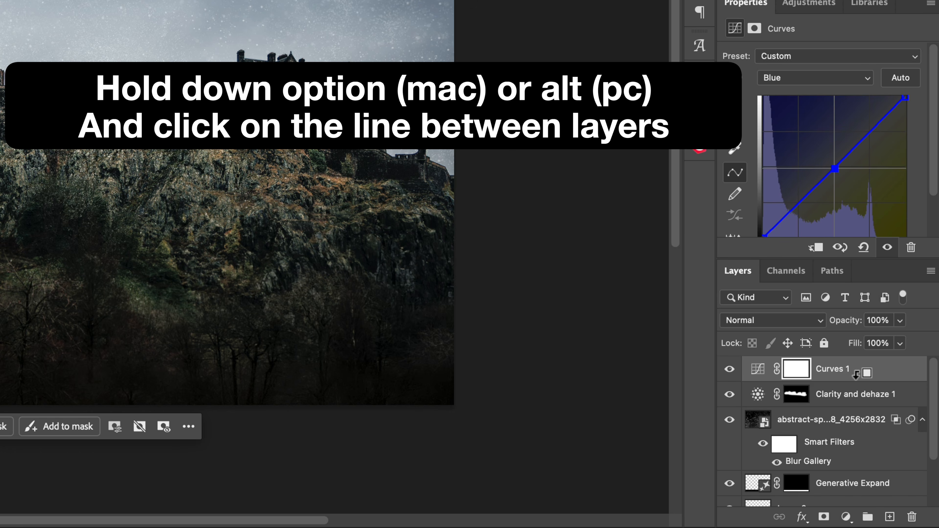
Clip the Curves layer to the Clarity and dehaze layer and reduce its opacity to 82%.
left_click(856, 373, "alt")
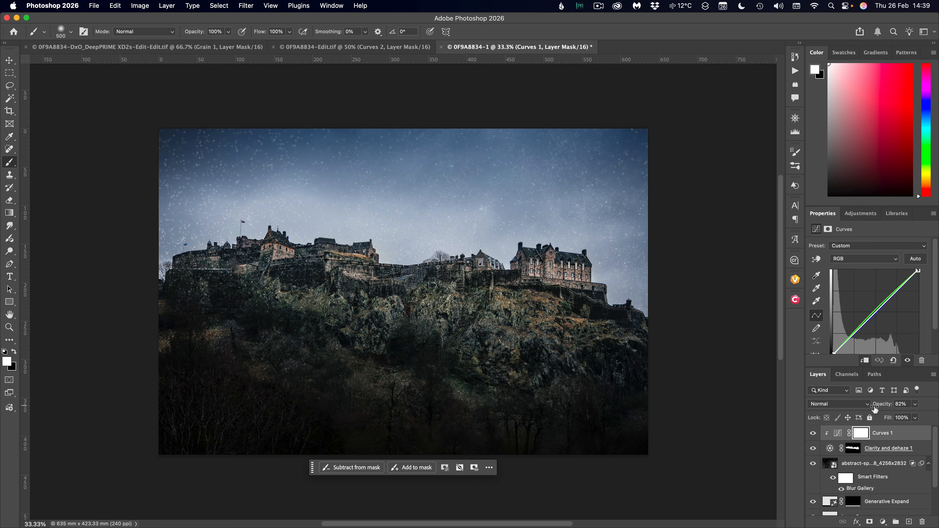
key("super+0")
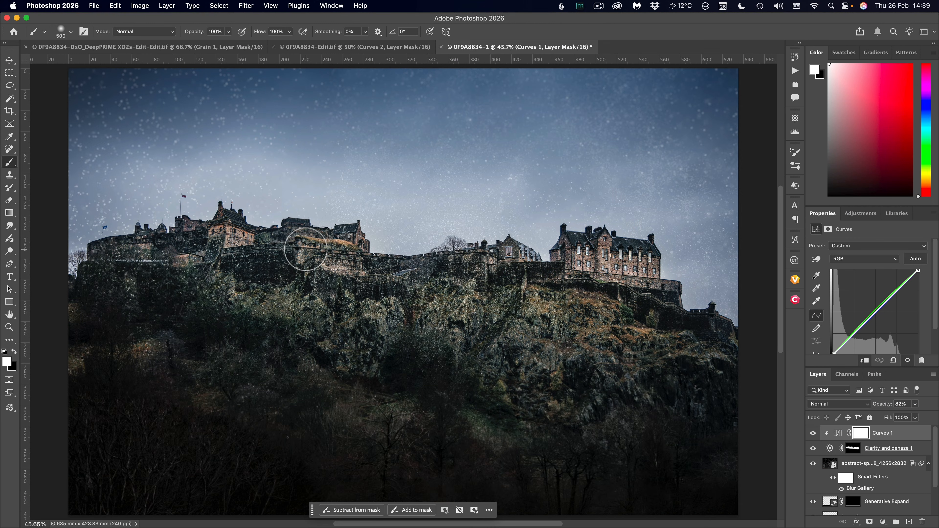
Add a new layer above the Curves layer and reduce the brush size to 125 pixels.
left_click(908, 522)
key("x")
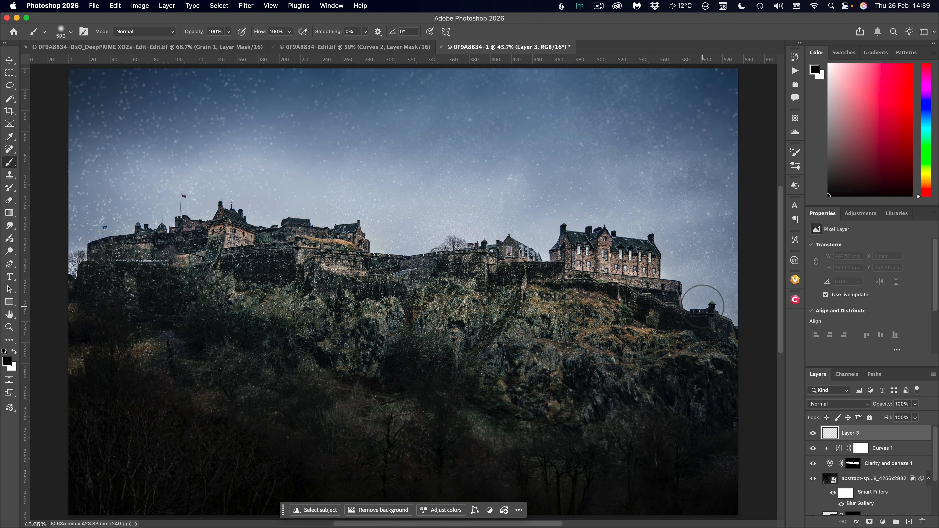
key("bracketleft")
key("bracketleft")
key("bracketleft")
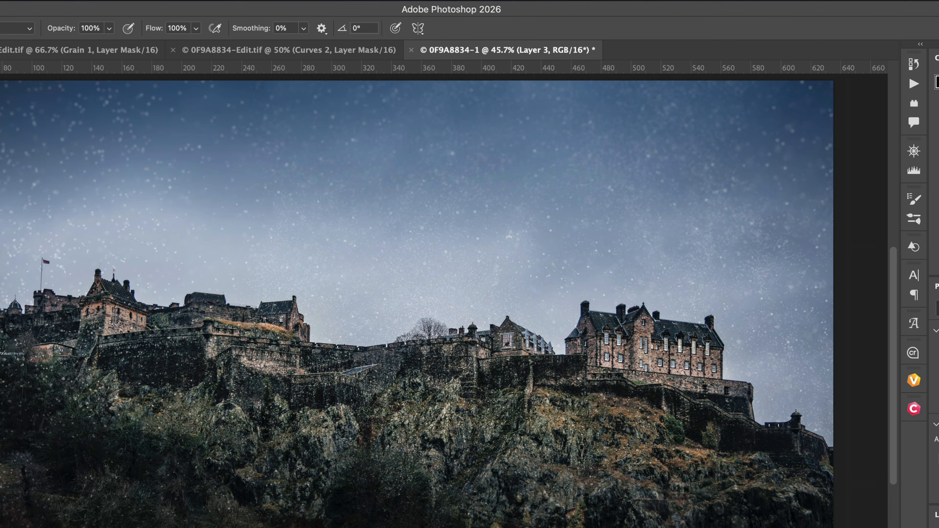
Choose a warm yellow-orange as the foreground colour, starting from a colour sampled from the castle's stonework.
left_click(7, 362)
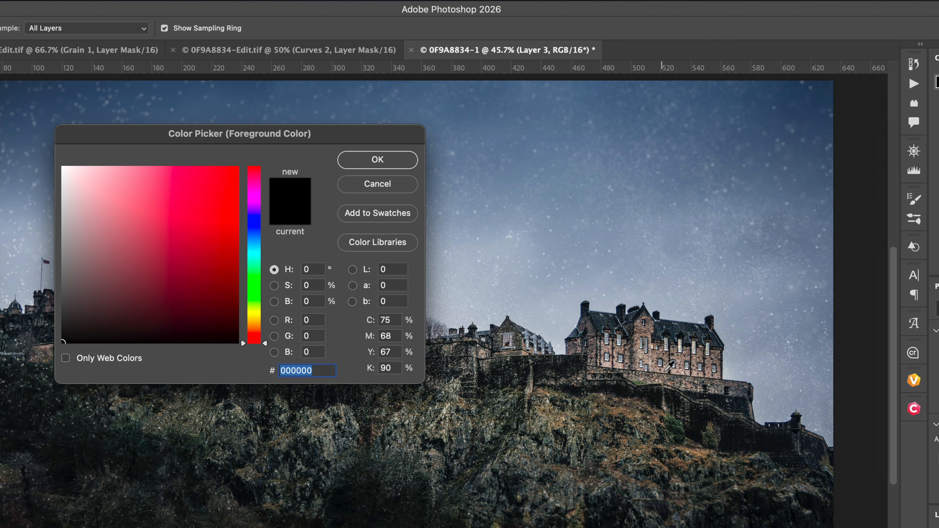
left_click(653, 347)
mouse_move(154, 191)
left_mouse_down()
mouse_move(145, 179)
mouse_move(148, 192)
left_mouse_up()
left_click_drag(339, 238, 338, 239)
left_click(426, 124)
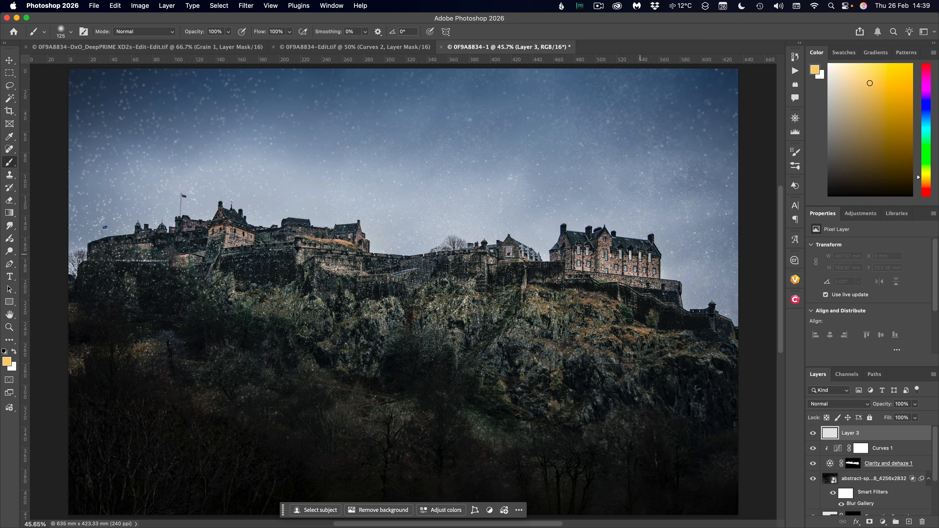
Dab soft yellow-orange glows over windows of the large castle building and the smaller gabled building.
left_click(640, 253)
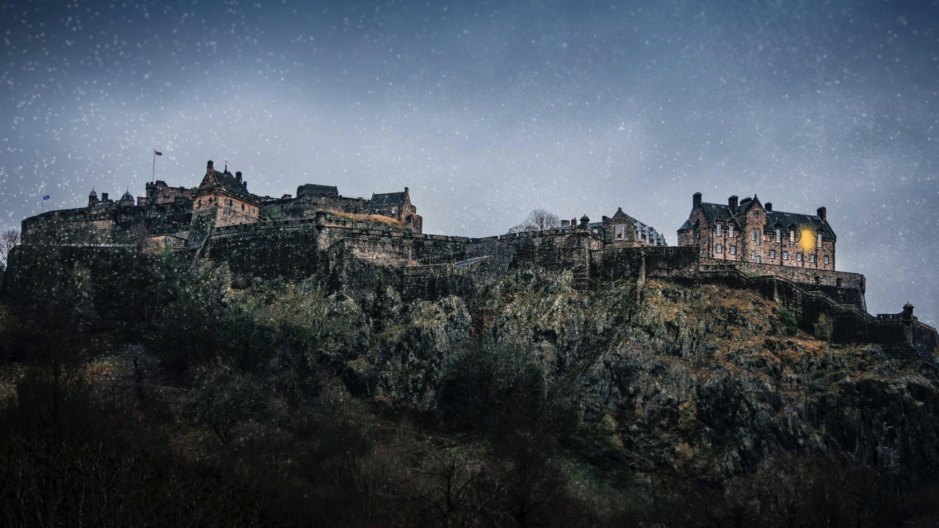
left_click(765, 239)
left_click(393, 210)
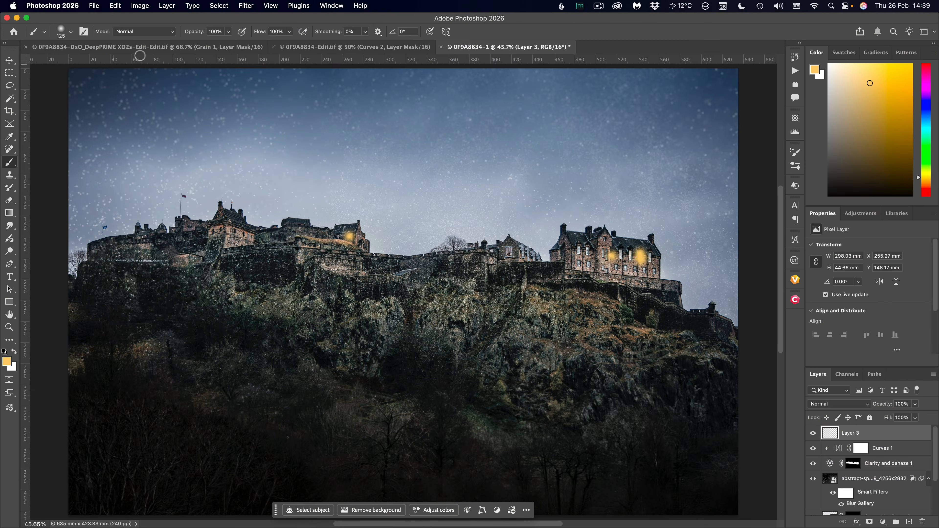
Soften the painted window glows with a Gaussian Blur.
left_click(244, 6)
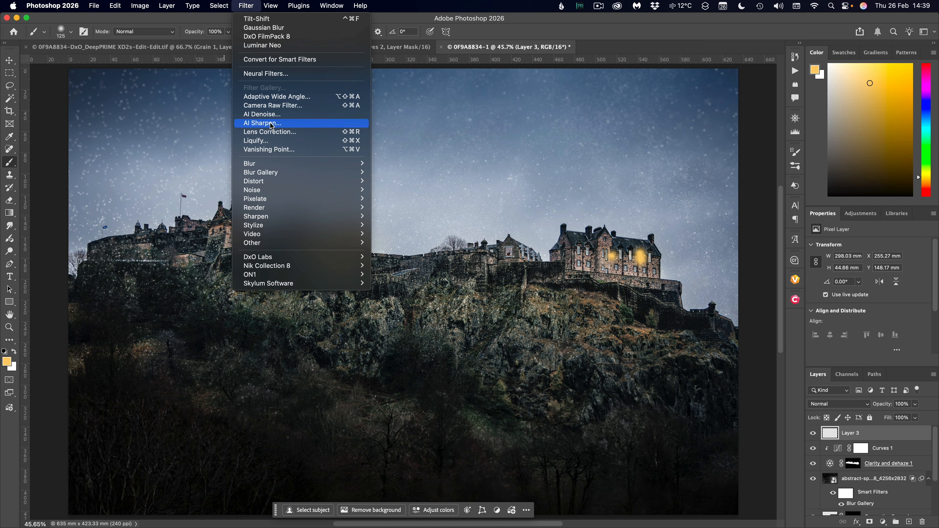
mouse_move(259, 164)
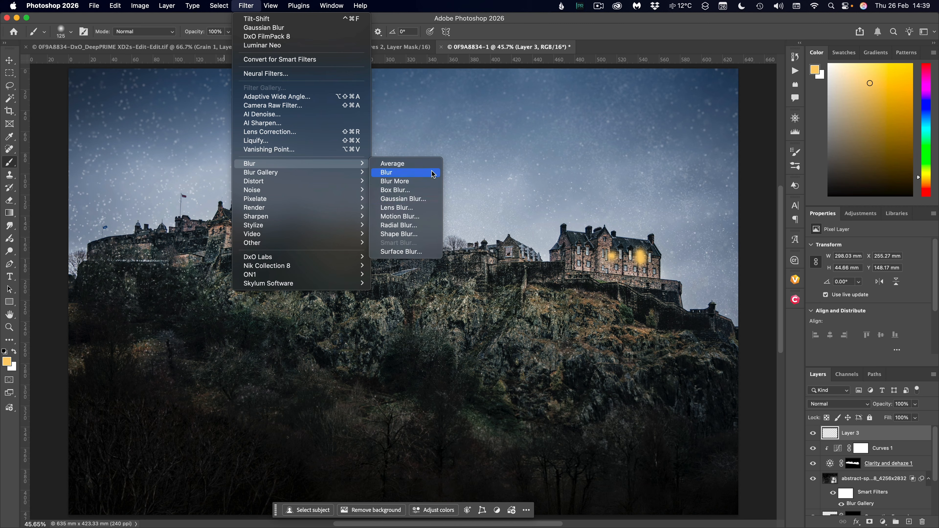
left_click(415, 200)
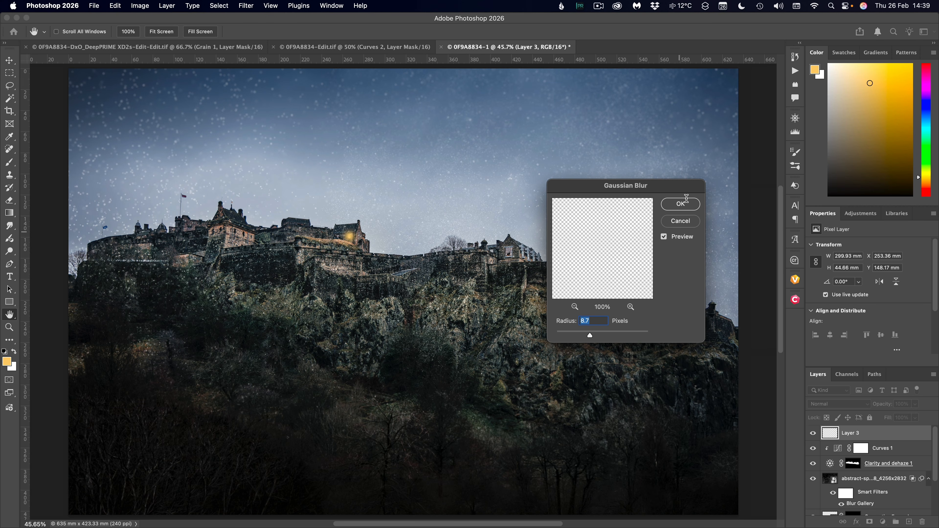
left_click_drag(645, 186, 433, 312)
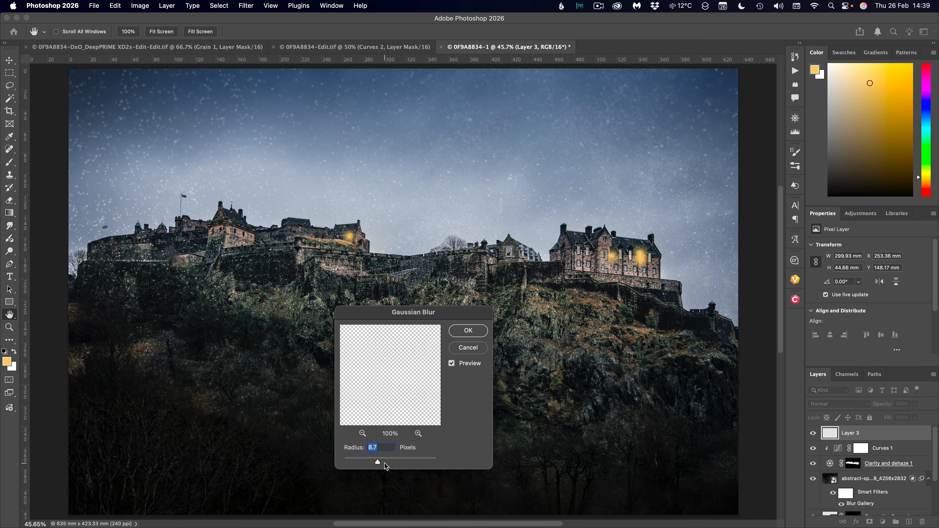
left_click(468, 330)
Set the painted glow layer's blend mode to Hard Light and lower its opacity to 61%.
left_click(838, 403)
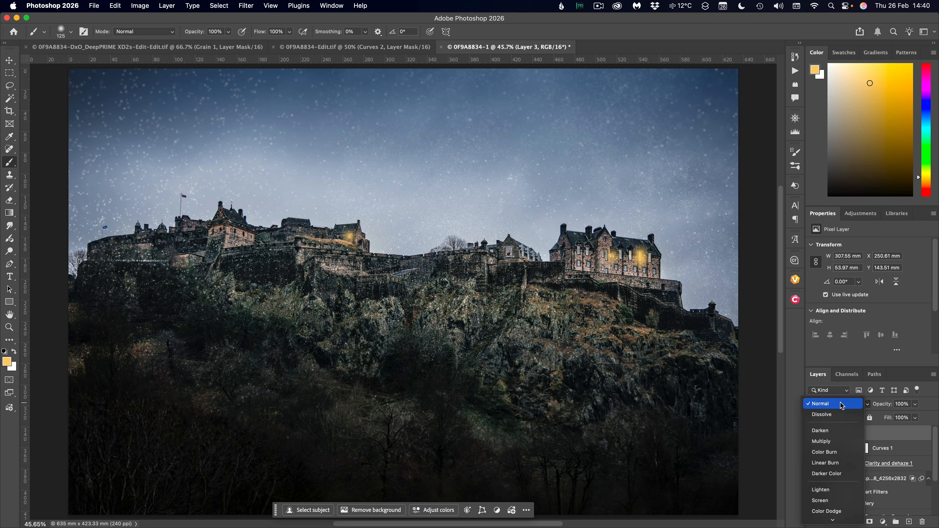
mouse_move(731, 516)
left_click(749, 458)
left_click_drag(824, 293, 787, 289)
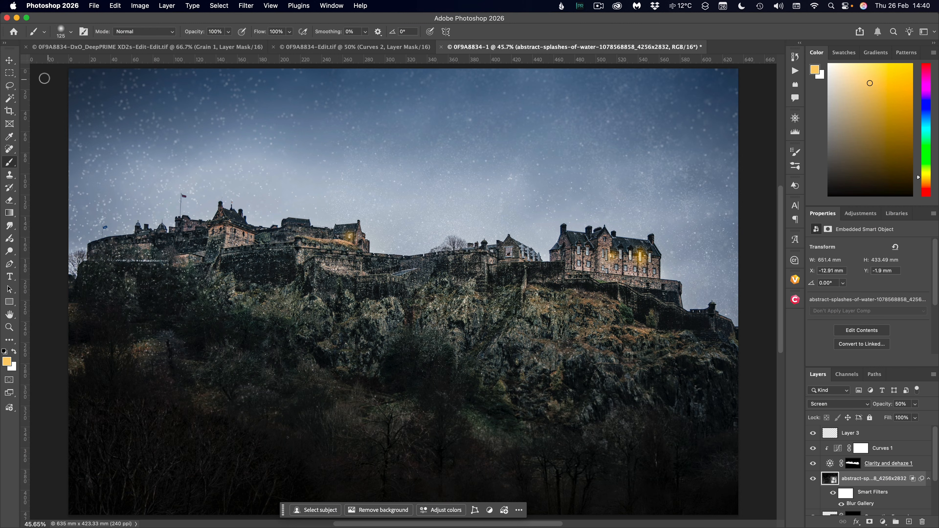
Run the Simple Vignette action on a large rectangular selection around the castle and clip the vignette to the snow overlay layer.
left_click(8, 74)
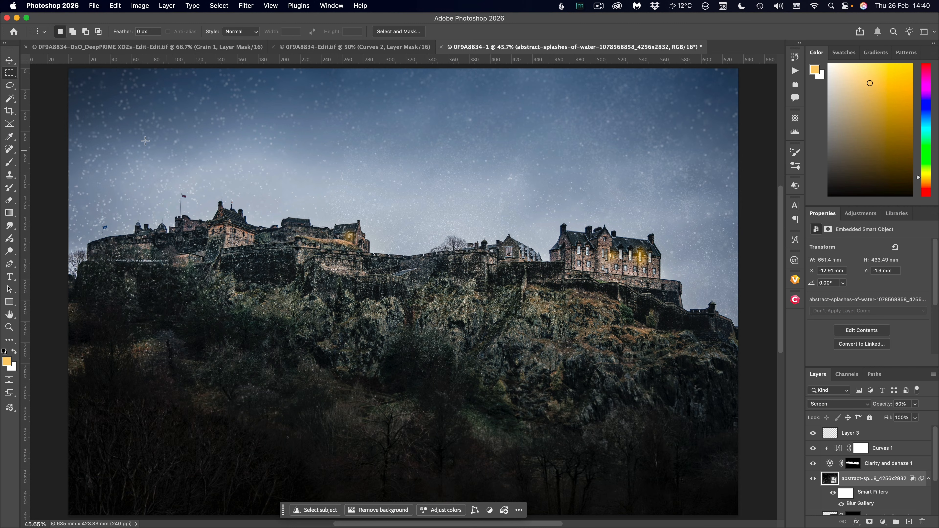
left_click_drag(119, 126, 680, 425)
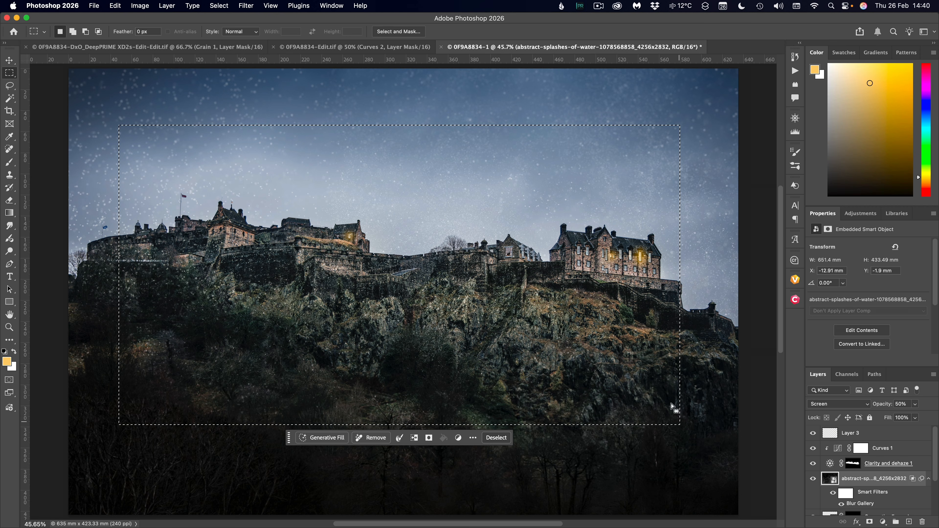
left_click(794, 71)
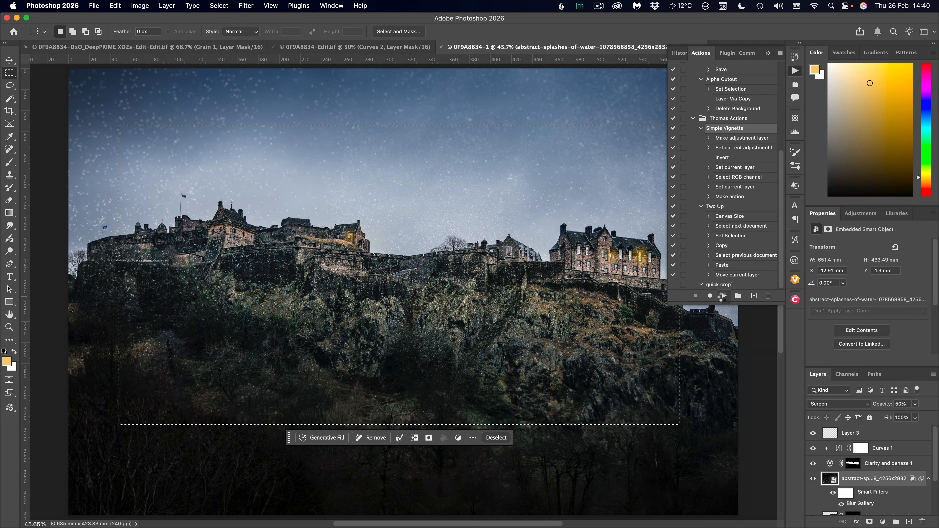
left_click(722, 295)
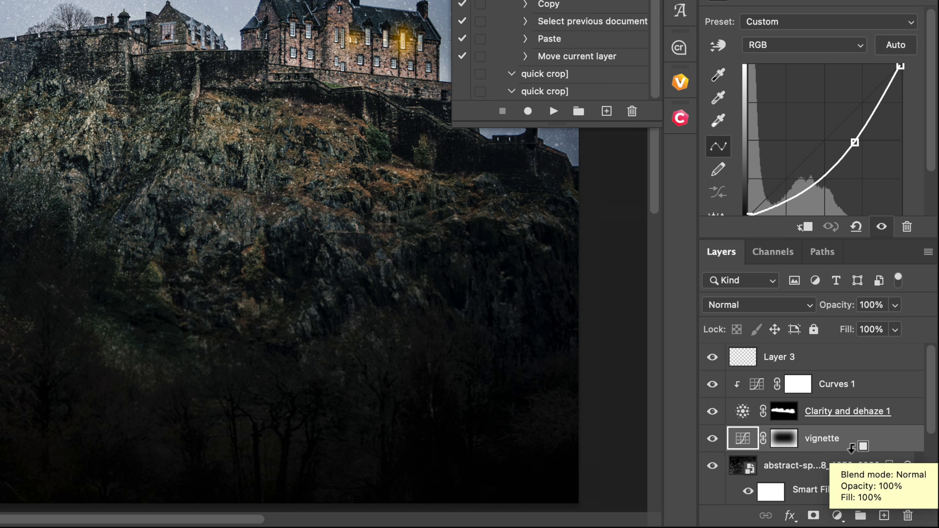
left_click(851, 448, "alt")
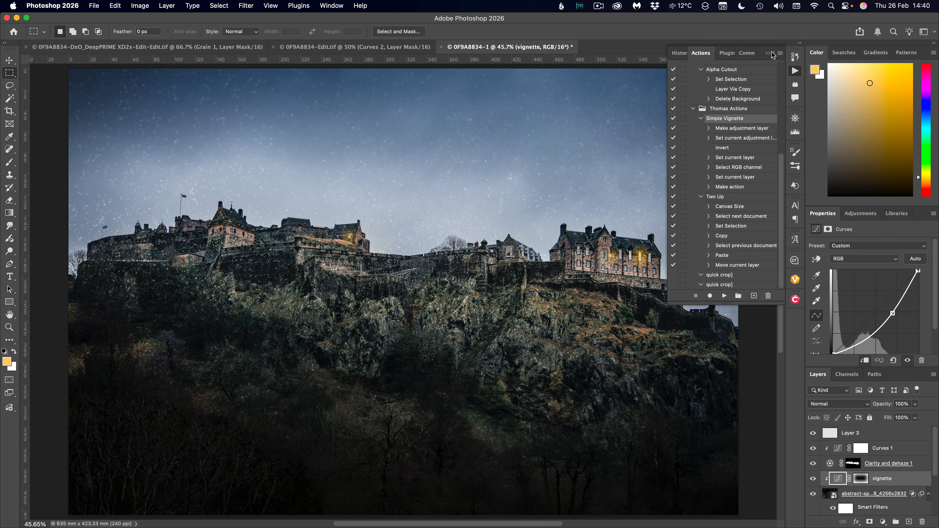
left_click(769, 54)
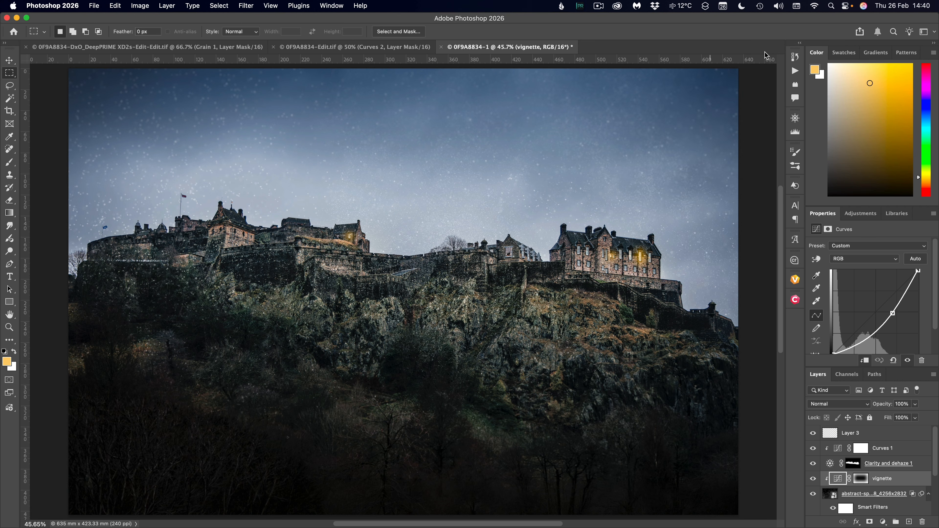
Add a Grain adjustment layer above the painted glow layer.
left_click(910, 434)
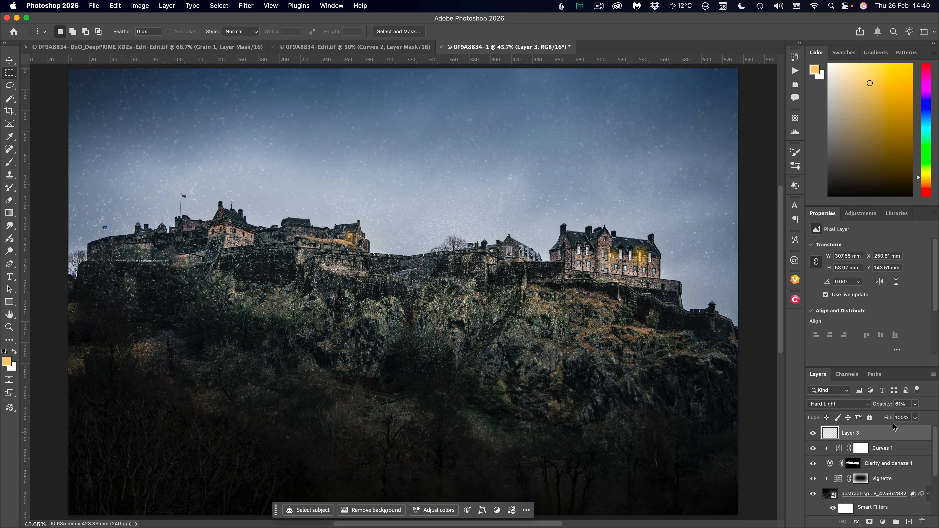
left_click(883, 522)
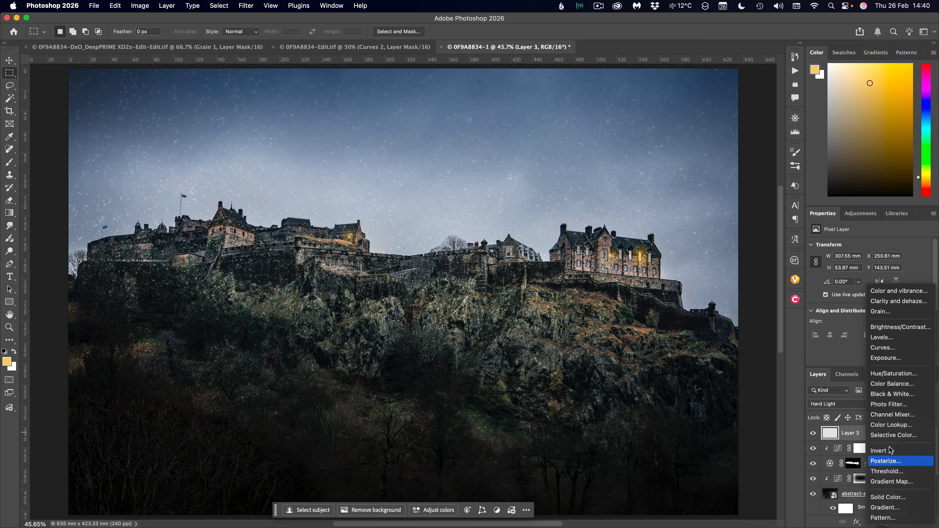
left_click(909, 313)
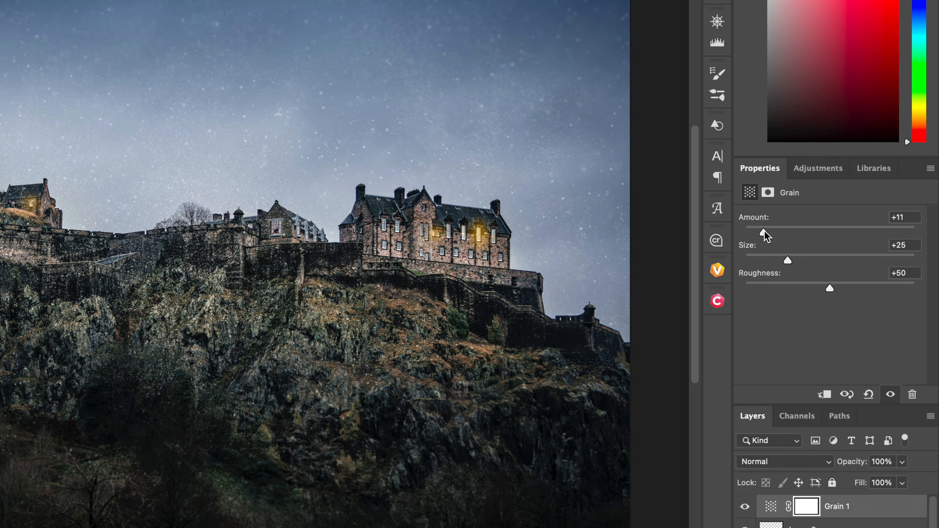
Set the grain amount to 30 and its size to 21, checking the texture at 100% magnification.
left_click_drag(765, 231, 774, 232)
left_click_drag(788, 260, 782, 233)
key("super+plus")
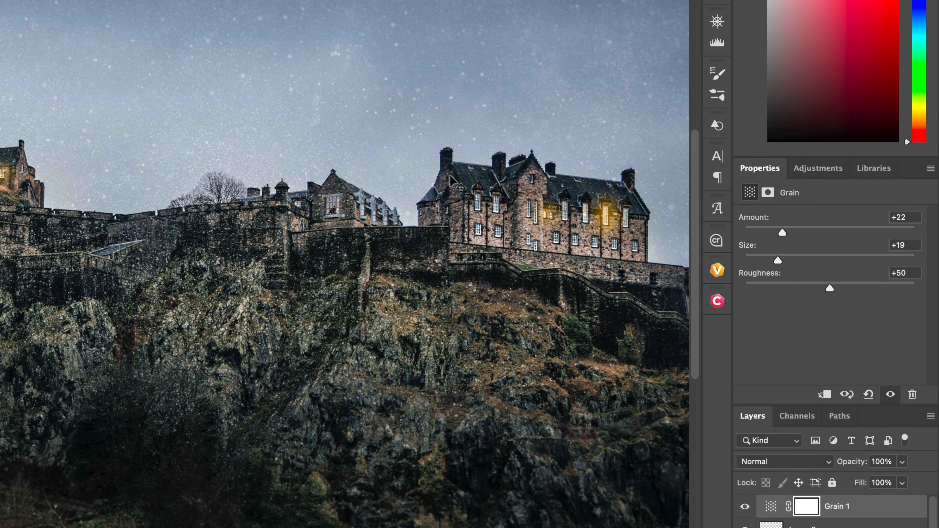
key("super+plus")
key("super+plus")
scroll(437, 158, "up", 10)
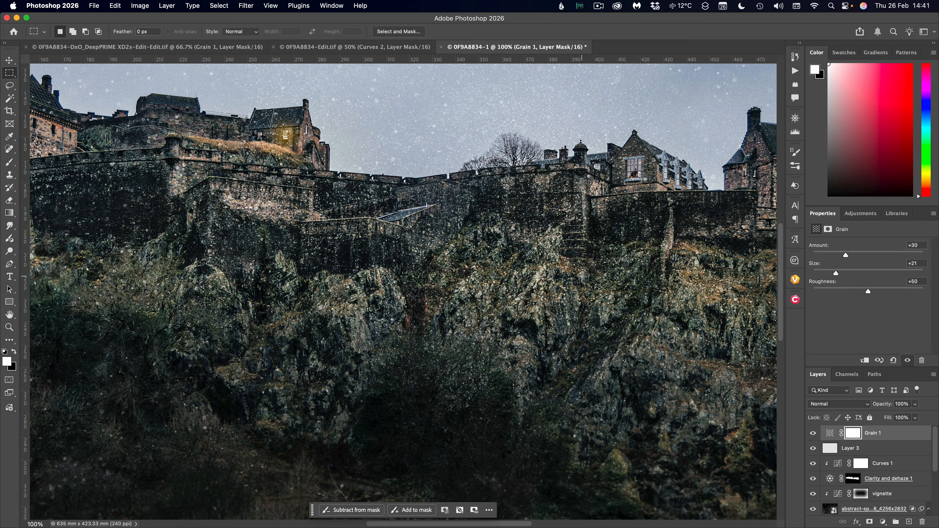
scroll(581, 276, "up", 2)
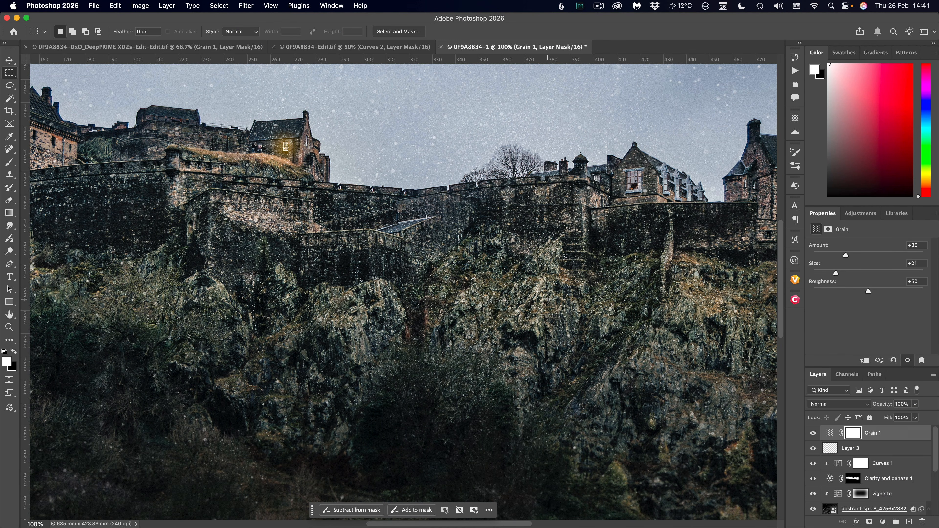
key("super+minus")
key("super+minus")
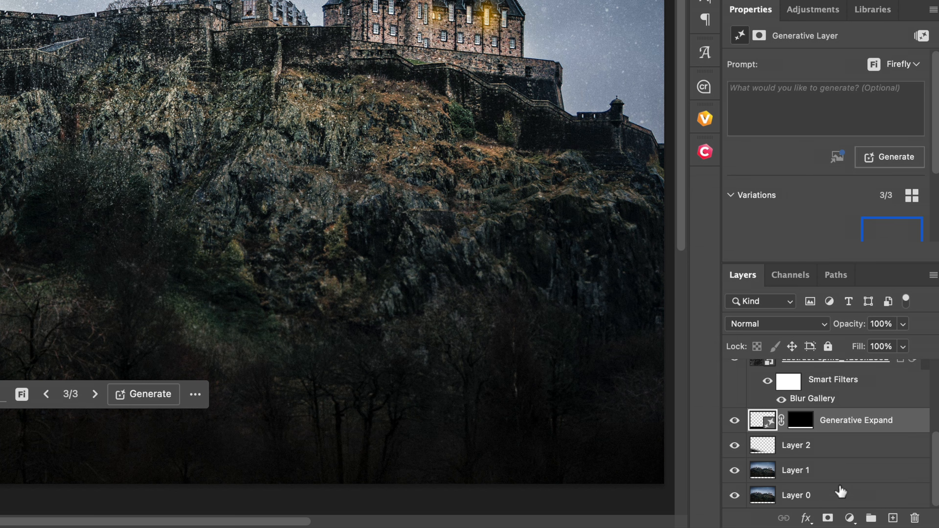
Merge the Generative Expand layer, Layer 2, Layer 1 and Layer 0, and duplicate the merged layer.
left_click(809, 496)
right_click(808, 499)
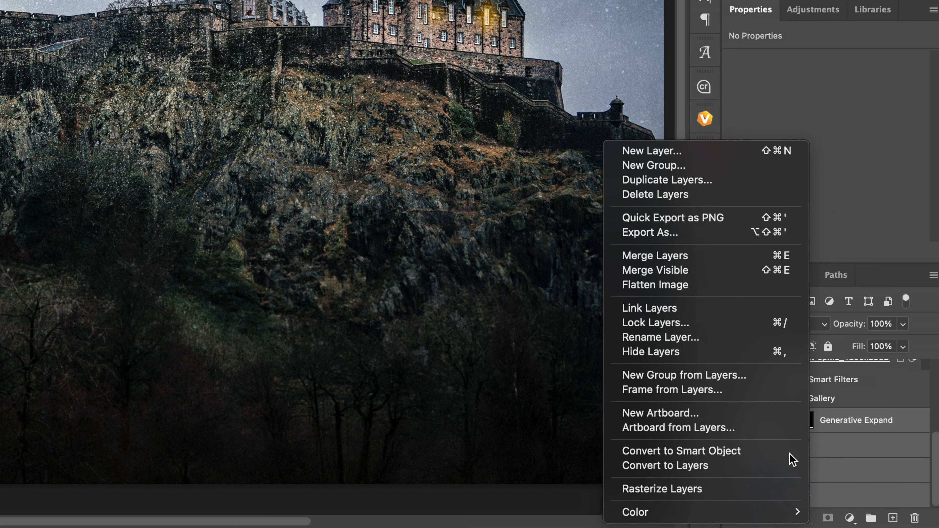
left_click(691, 256)
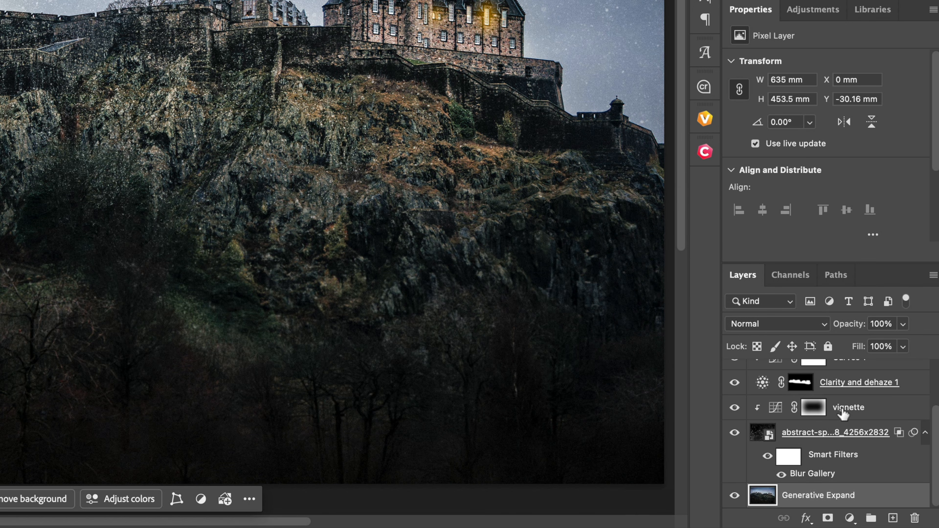
key("super+j")
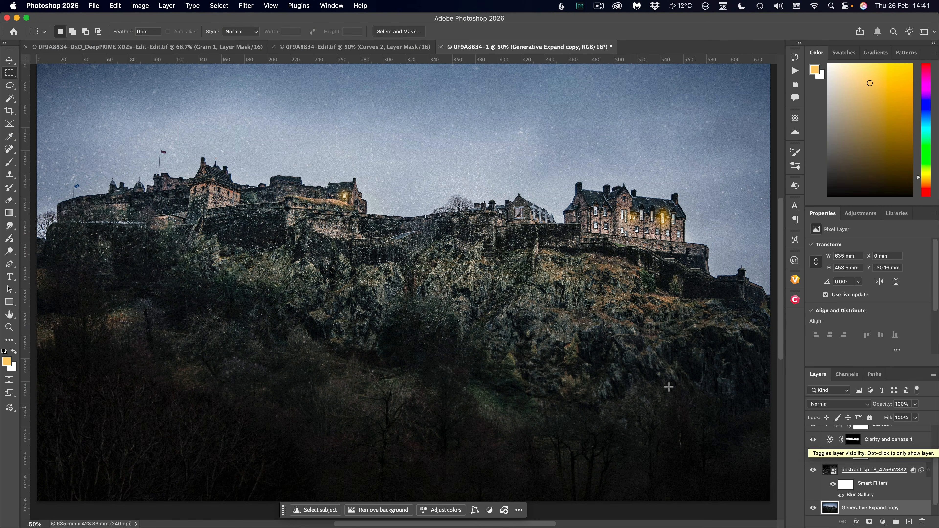
Apply a 0.5-pixel Gaussian Blur to the duplicated base layer and reduce its opacity to 50%.
key("super+1")
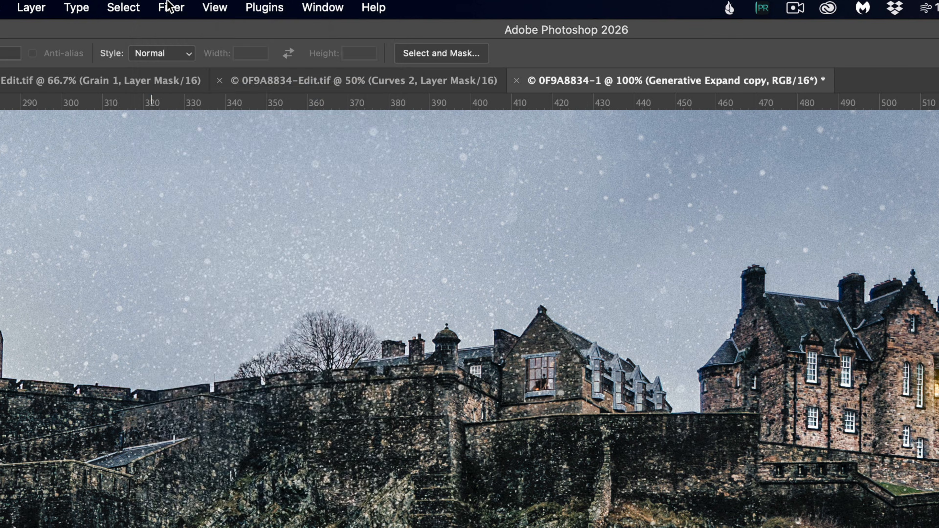
left_click(243, 5)
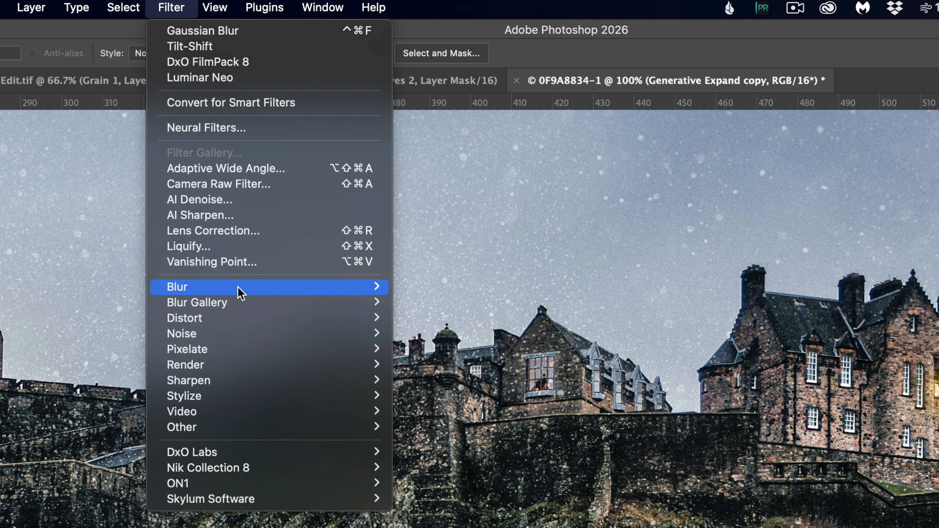
mouse_move(241, 292)
left_click(516, 357)
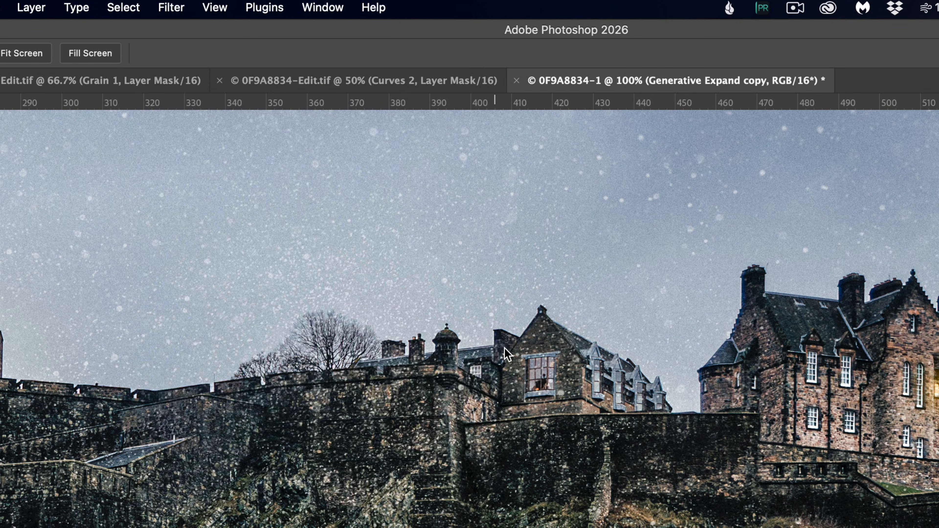
type(".5")
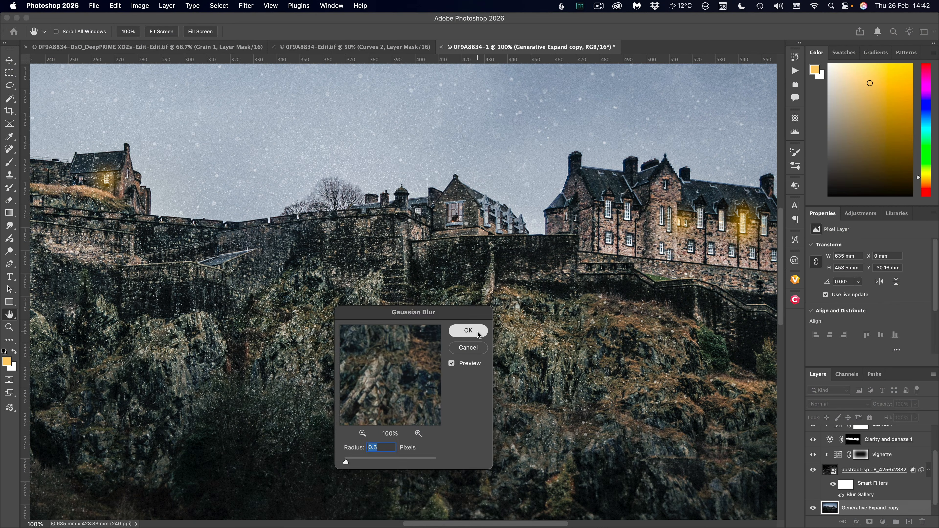
left_click(478, 335)
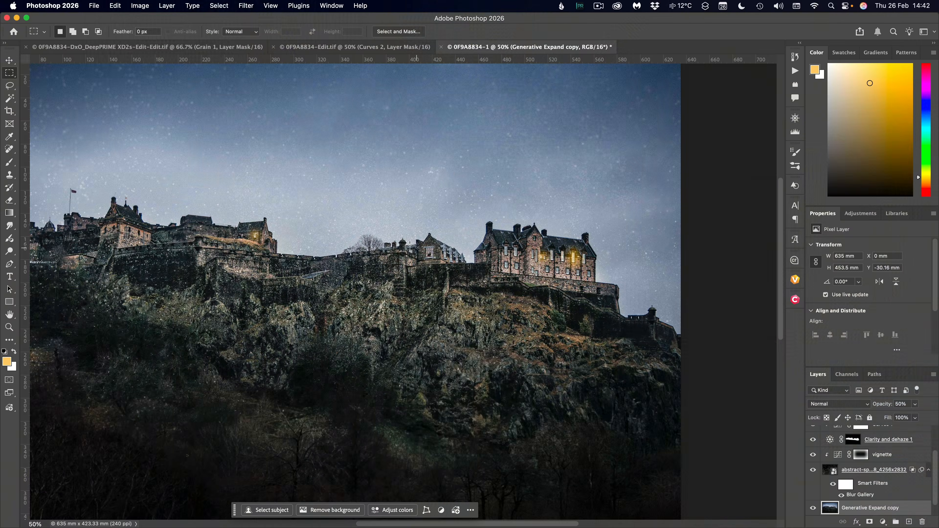
left_click_drag(369, 240, 409, 227)
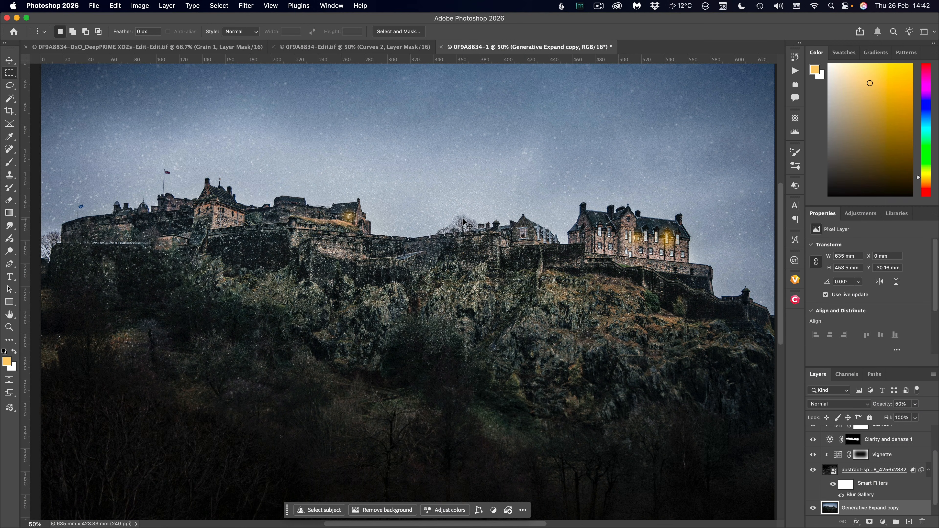
key("super+minus")
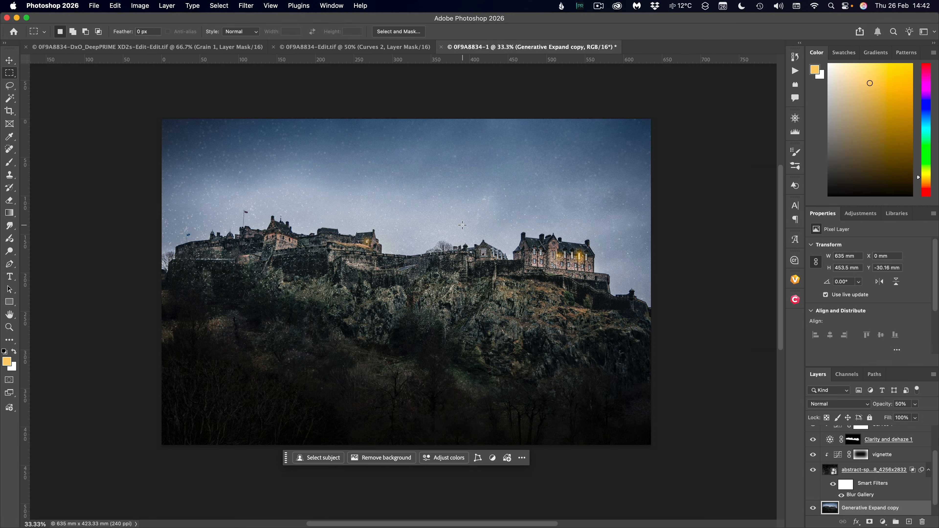